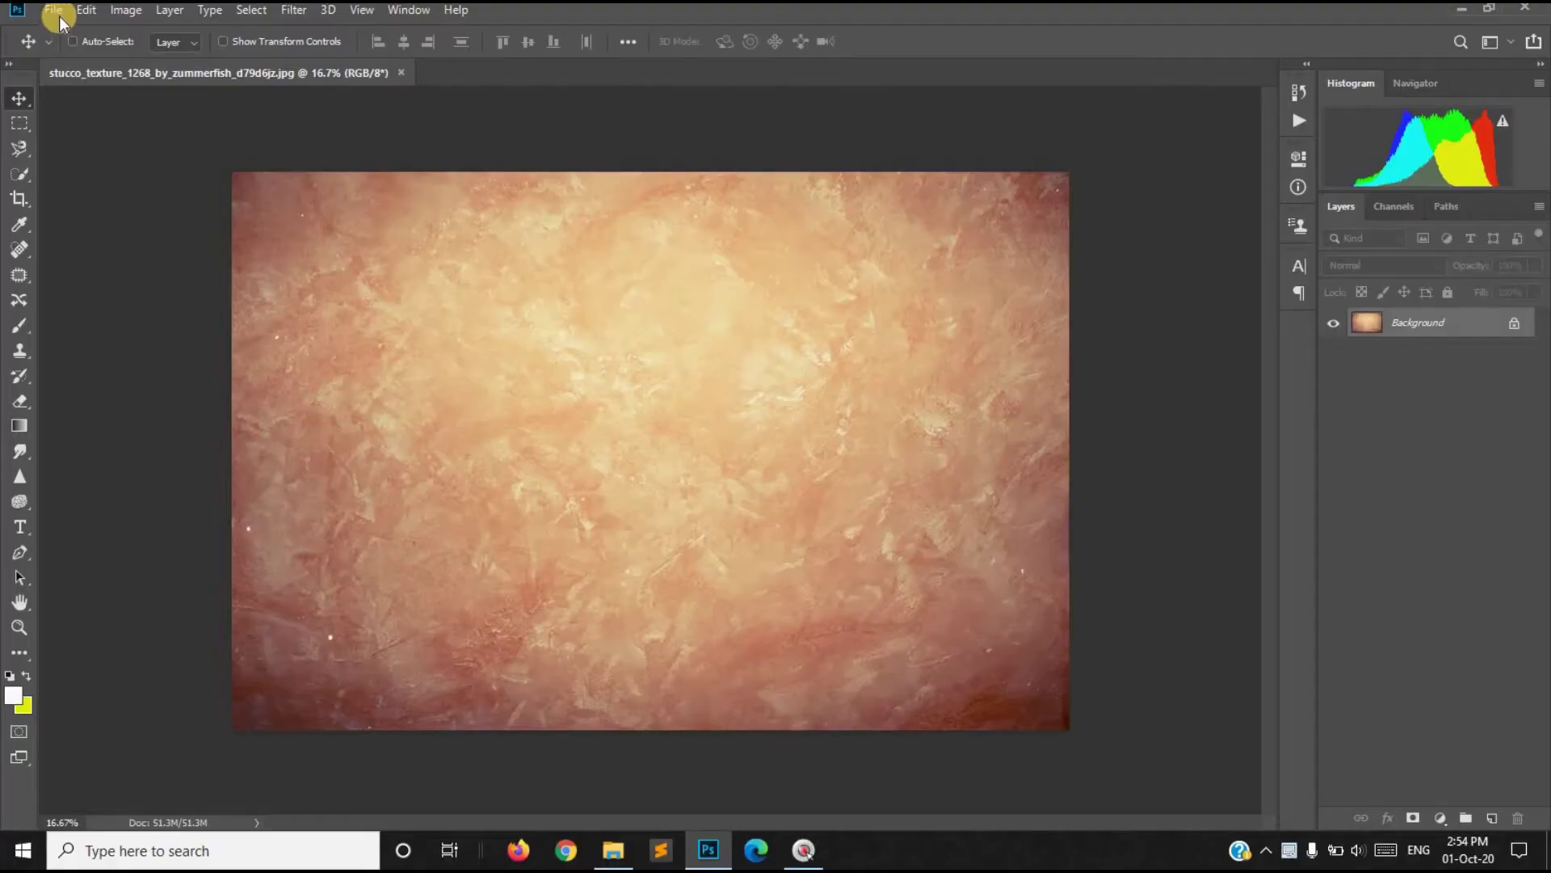
Step: Open juned1111.png from the Desktop as a second document beside the stucco texture
click(56, 11)
click(100, 48)
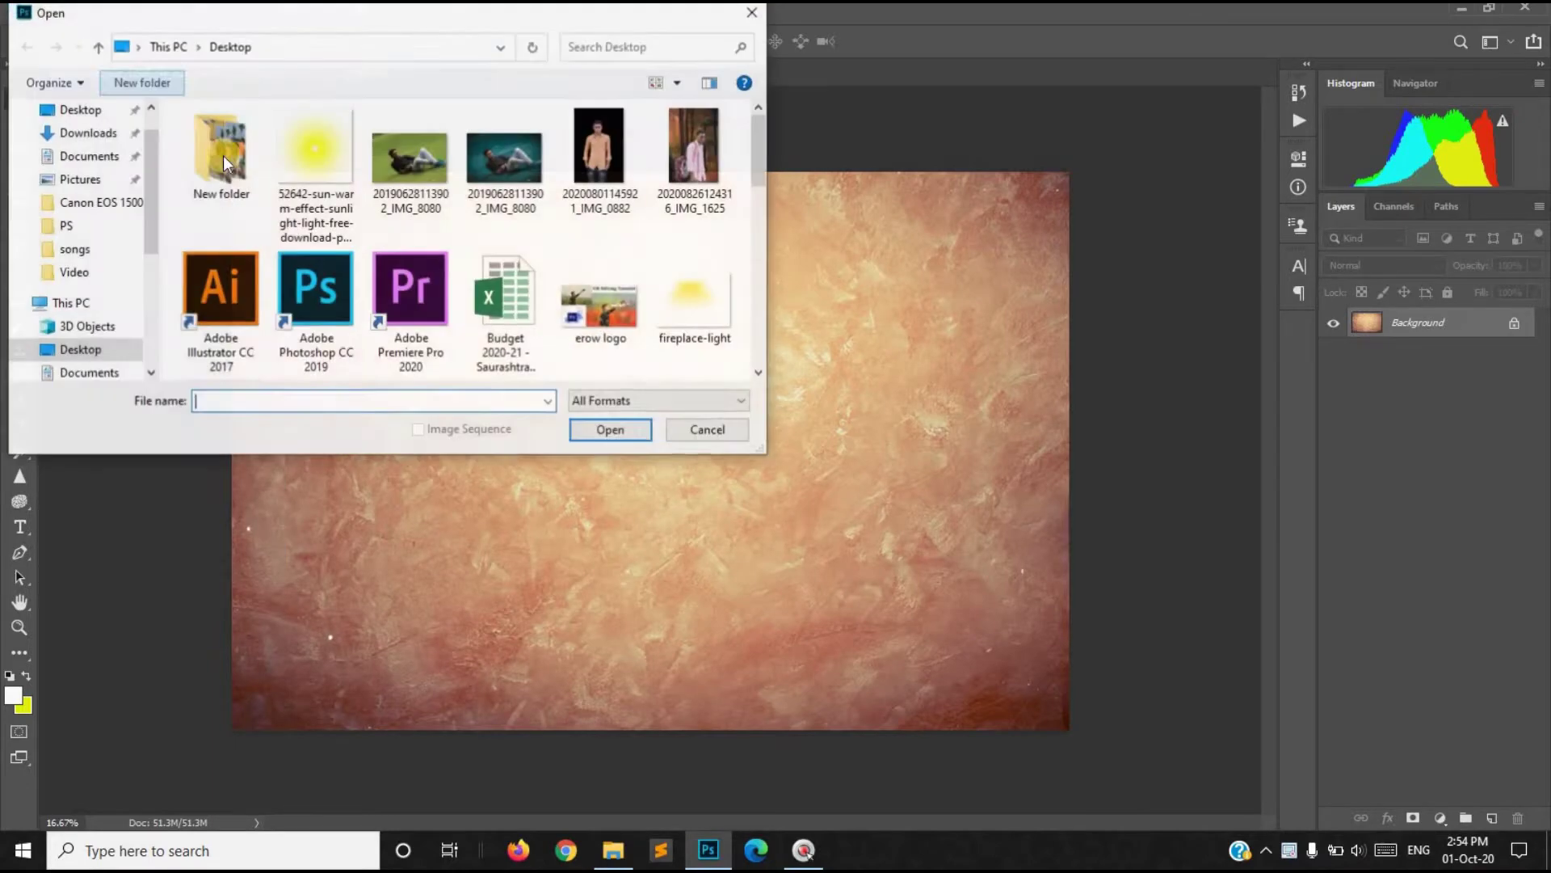
scroll(653, 236, down, 5)
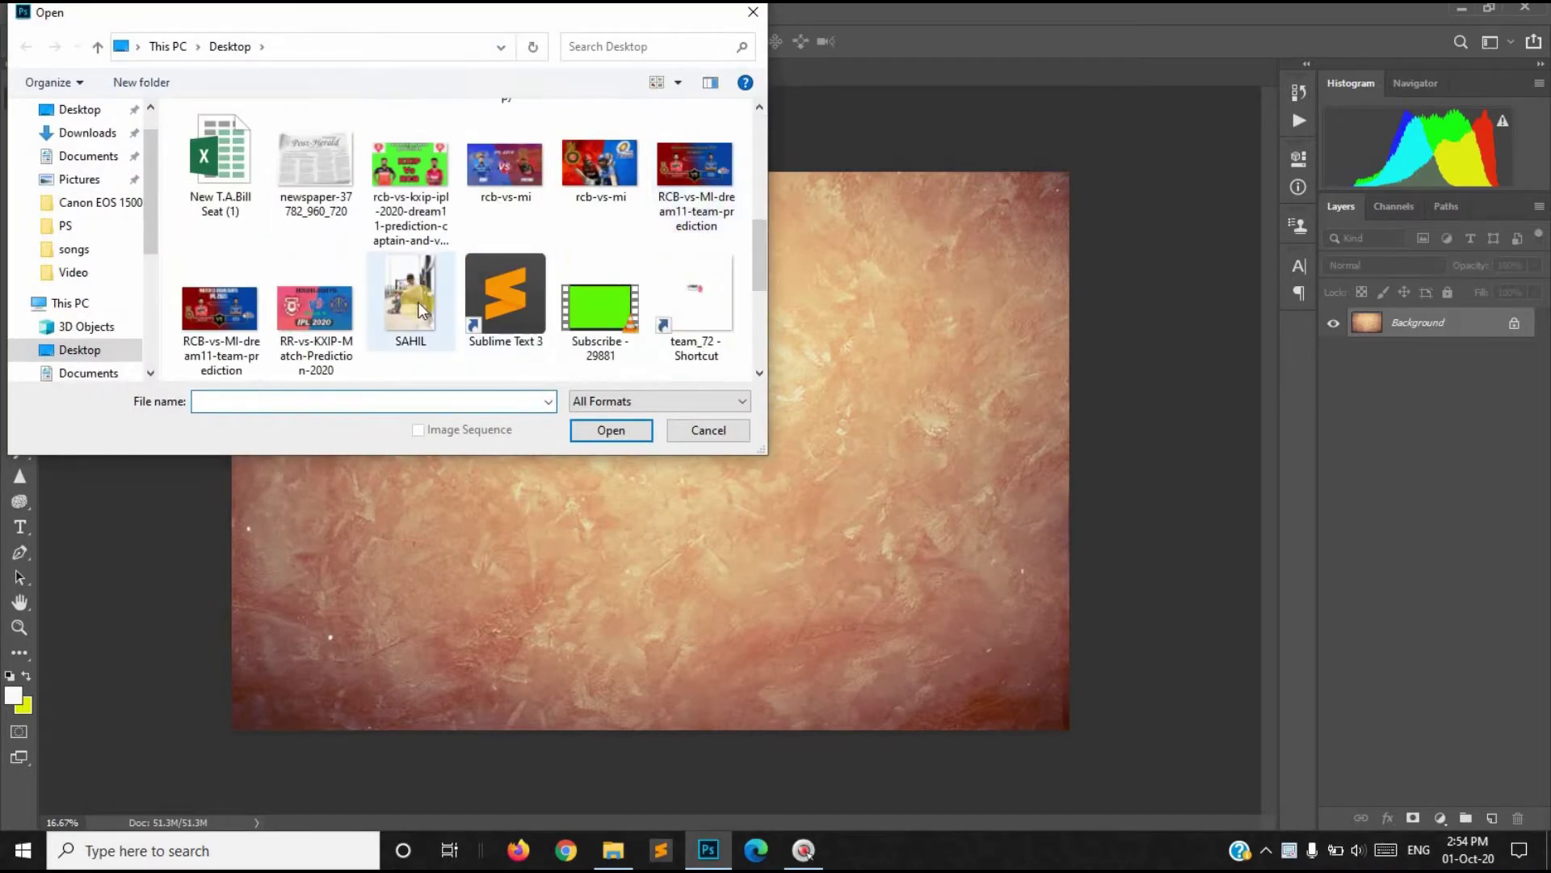
scroll(419, 302, down, 3)
scroll(440, 308, up, 5)
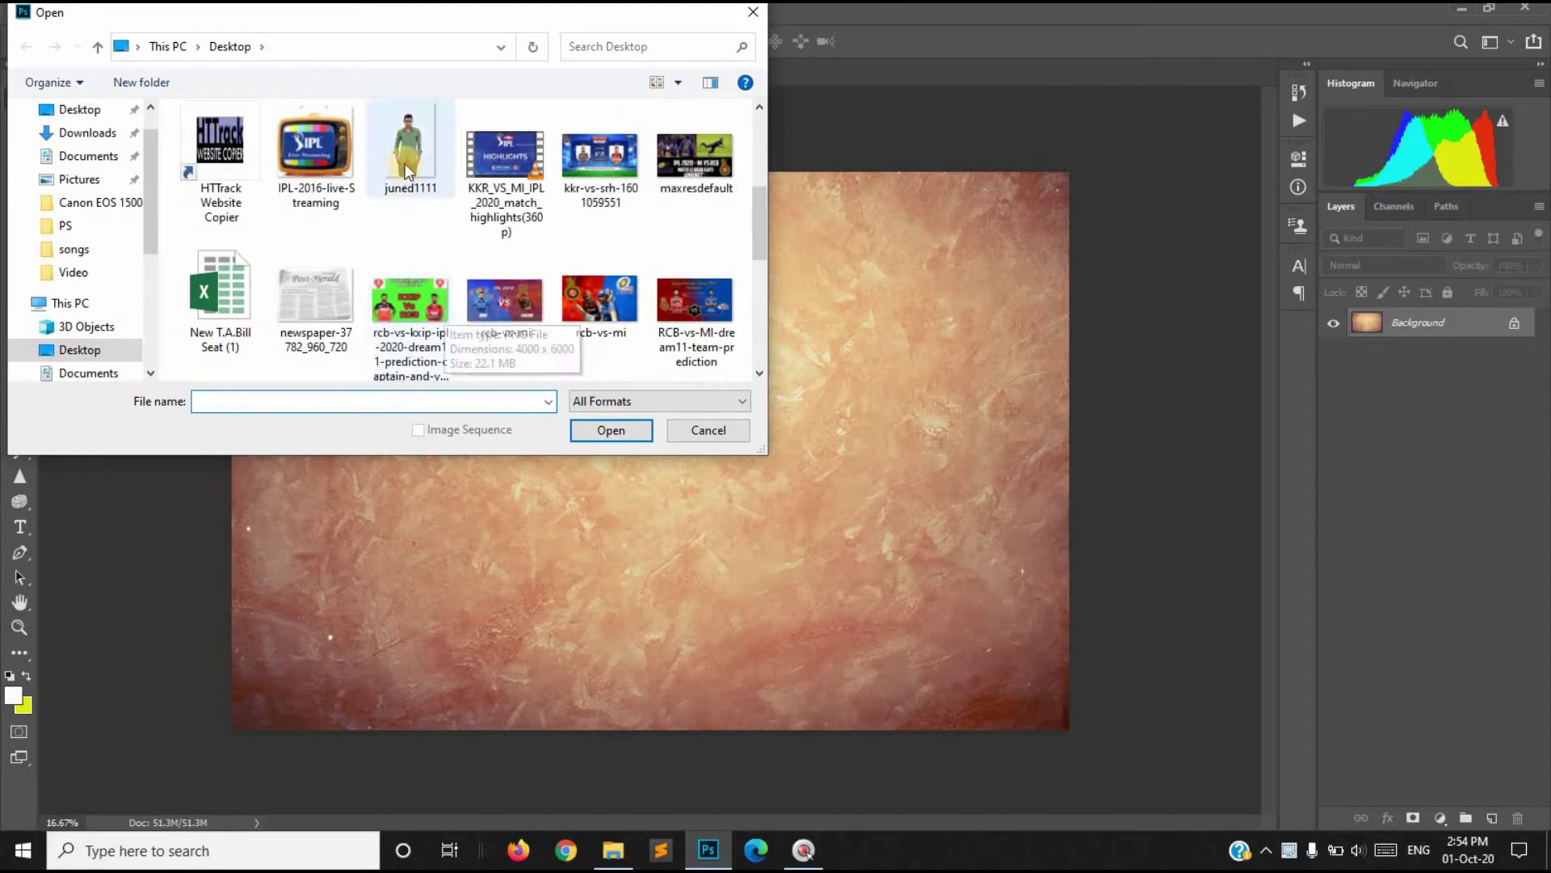
click(408, 165)
click(606, 430)
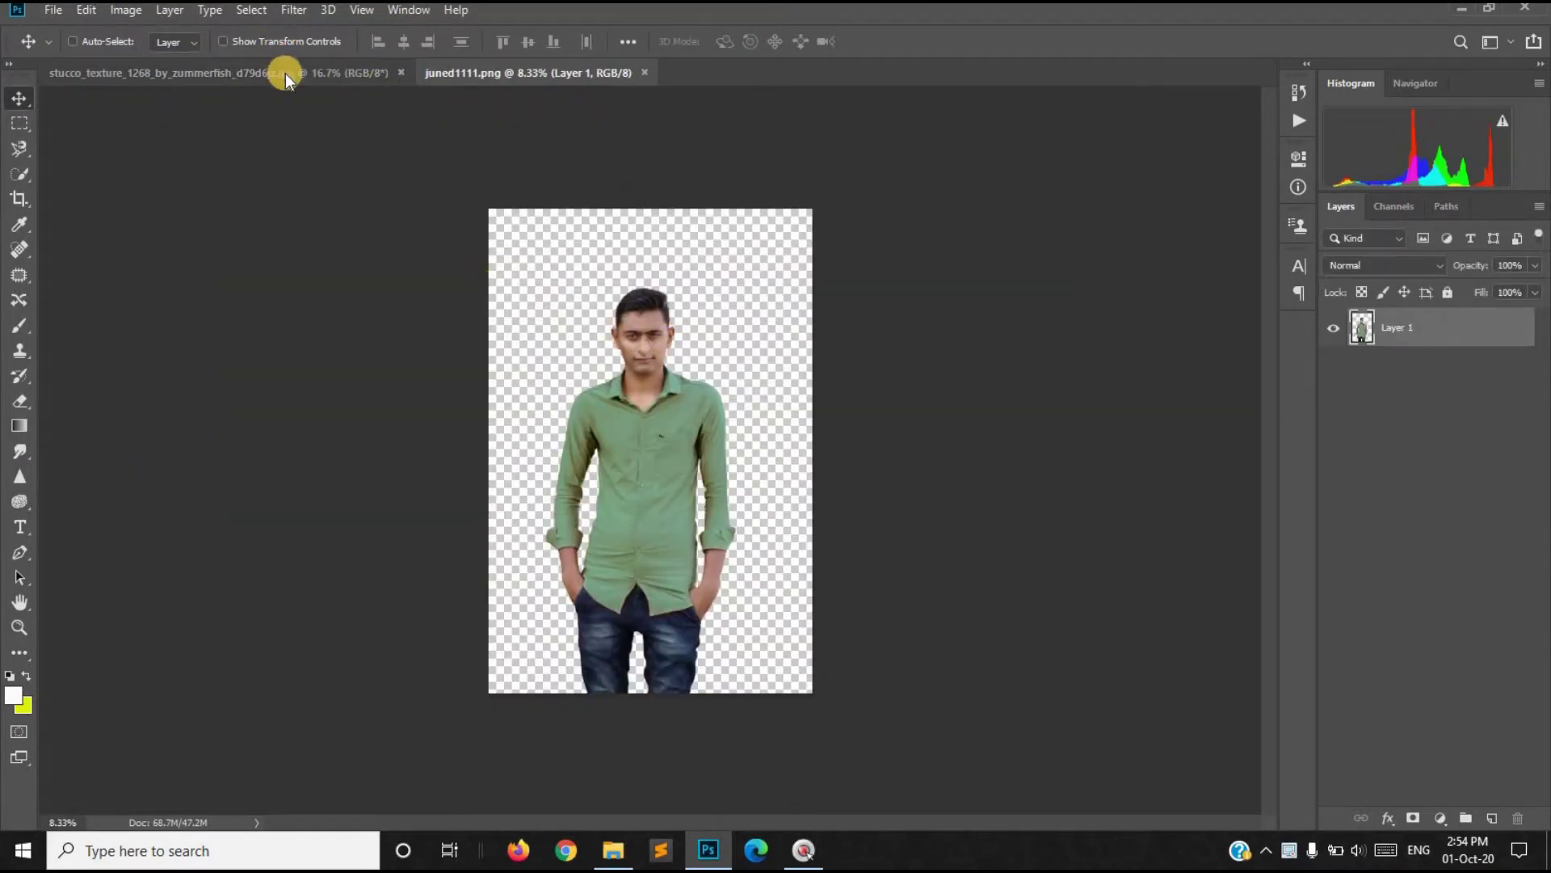
Step: Drag the stucco texture into the juned1111 document as a new layer
click(285, 72)
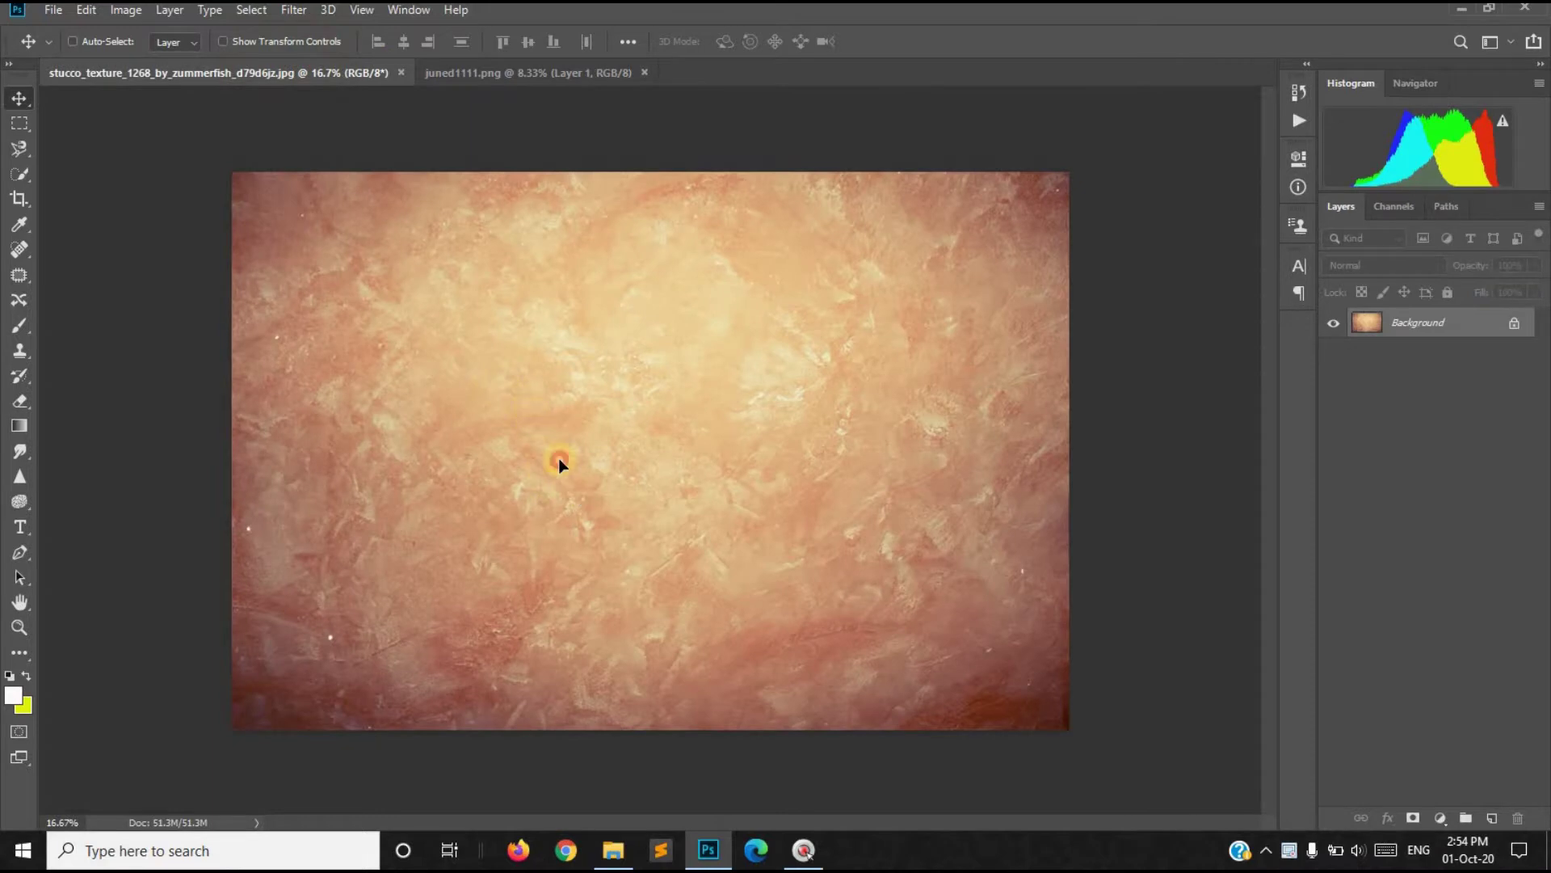
click(492, 71)
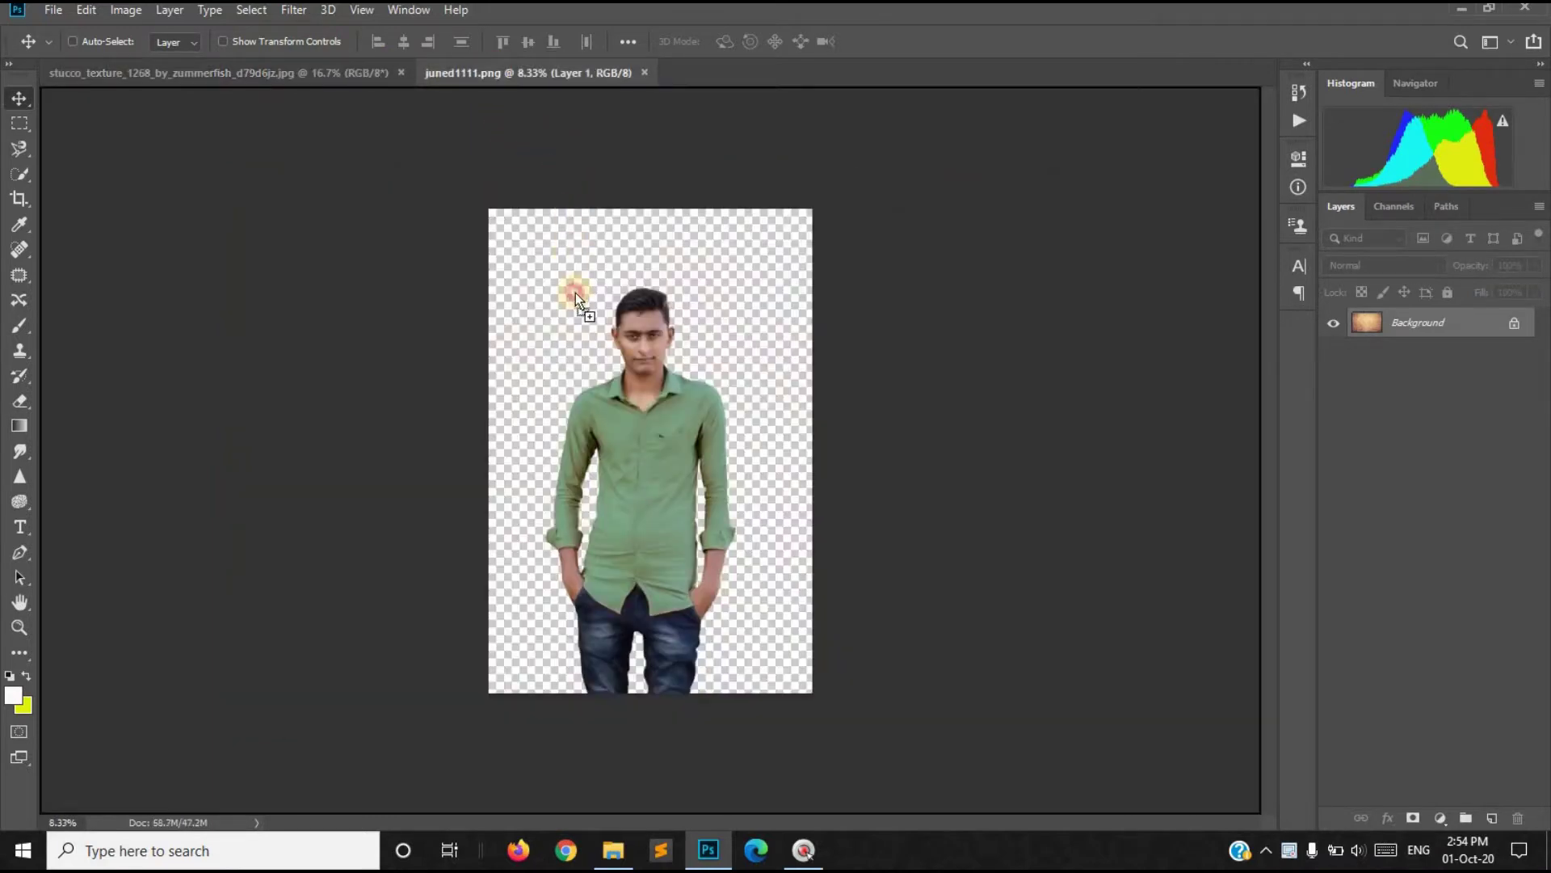
drag(594, 414, 592, 413)
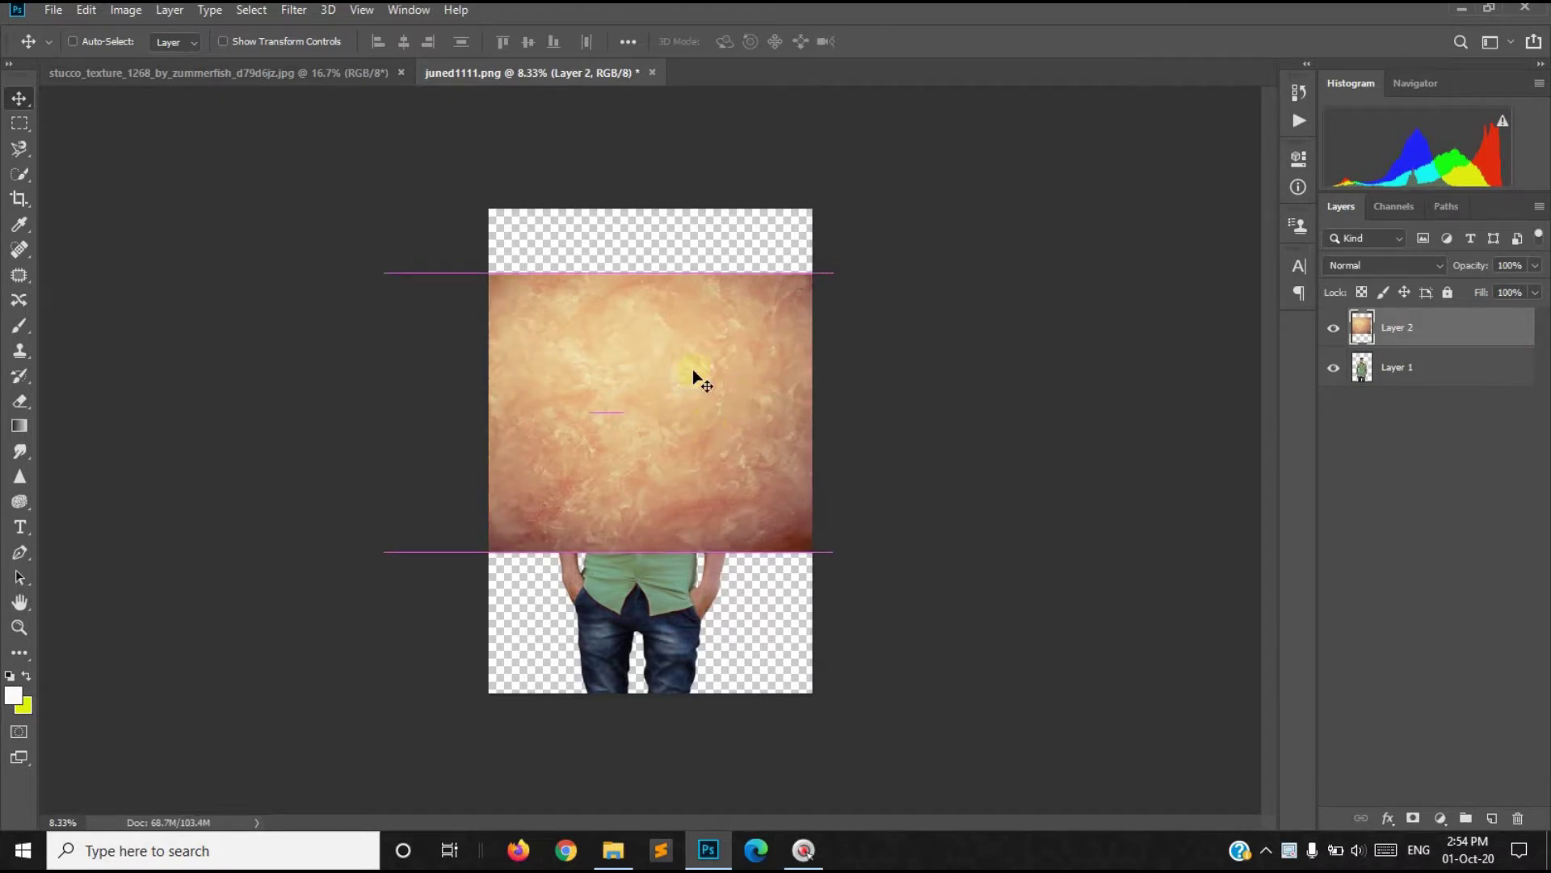
drag(679, 415, 686, 398)
right_click(688, 399)
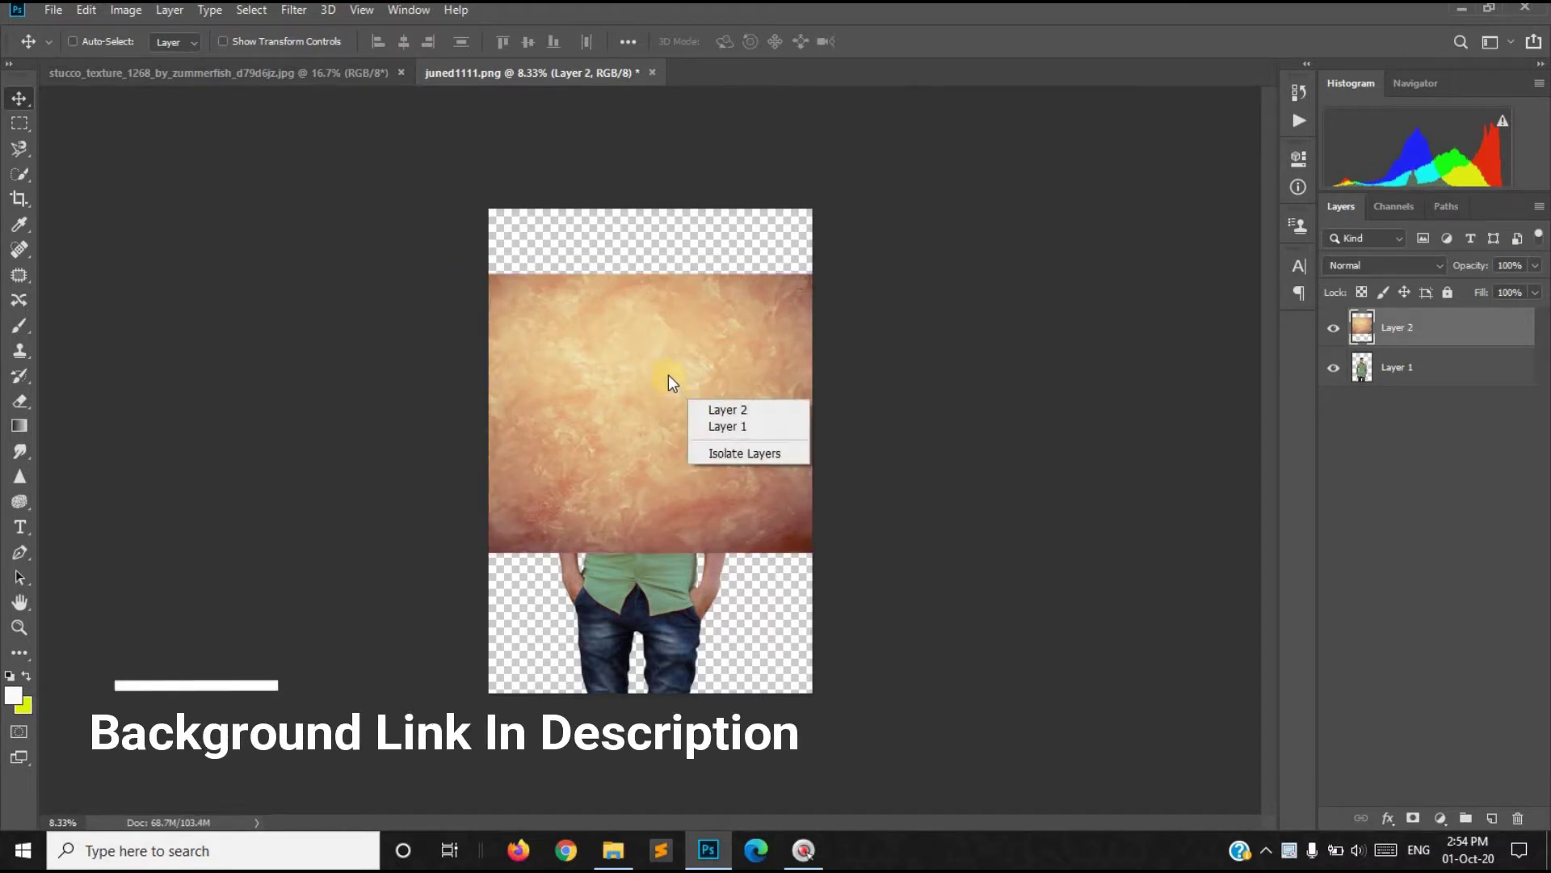
Step: Rotate the texture 90° clockwise, scale it to fill the canvas, and place it below the man
key(ctrl+t)
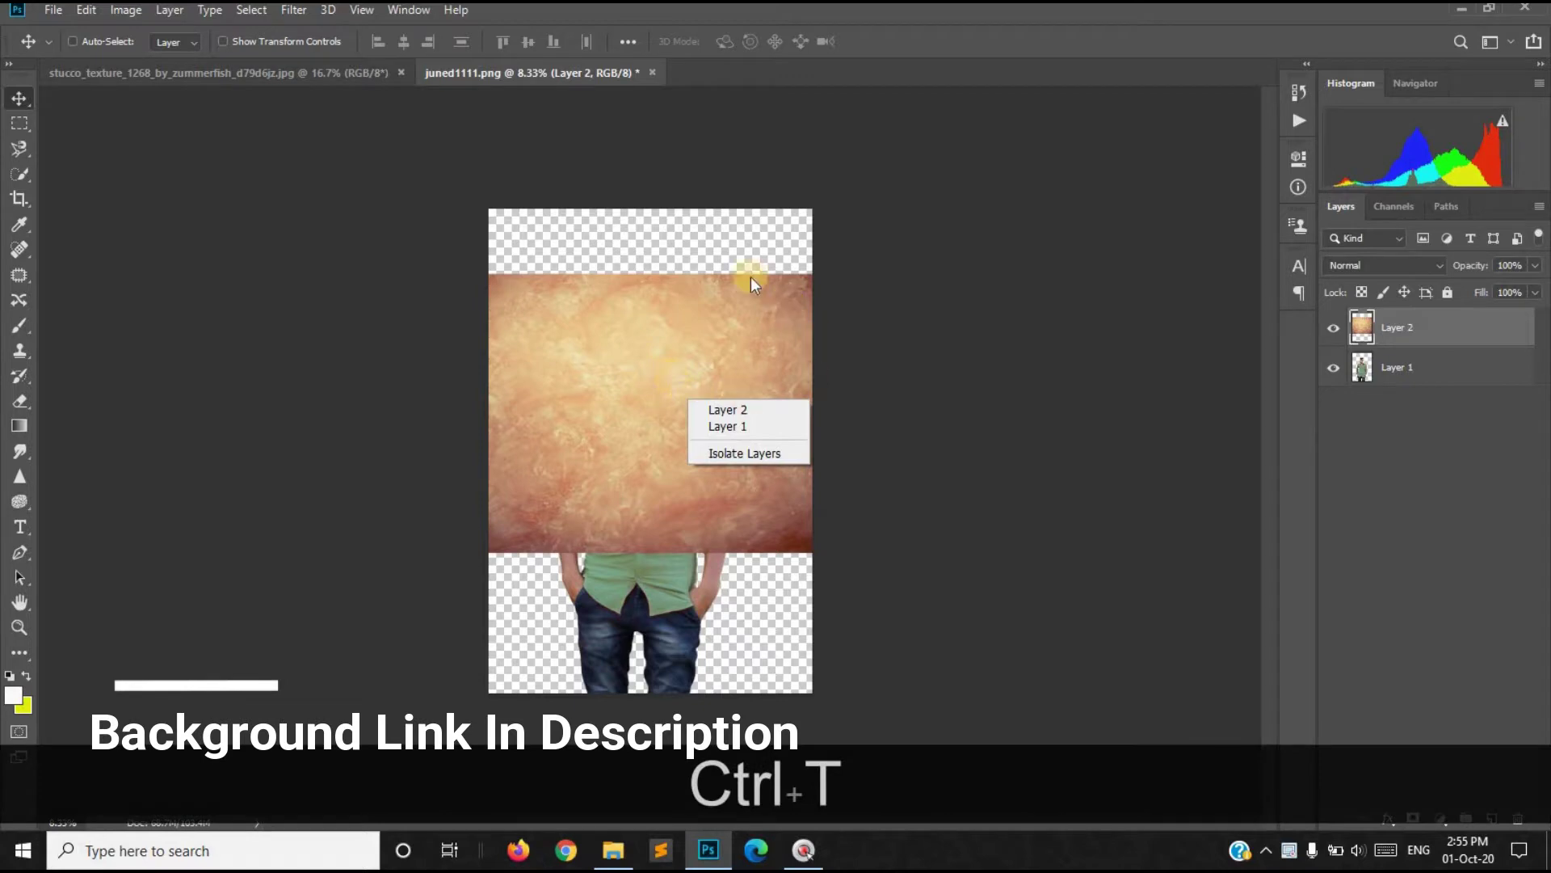
click(767, 300)
key(ctrl+t)
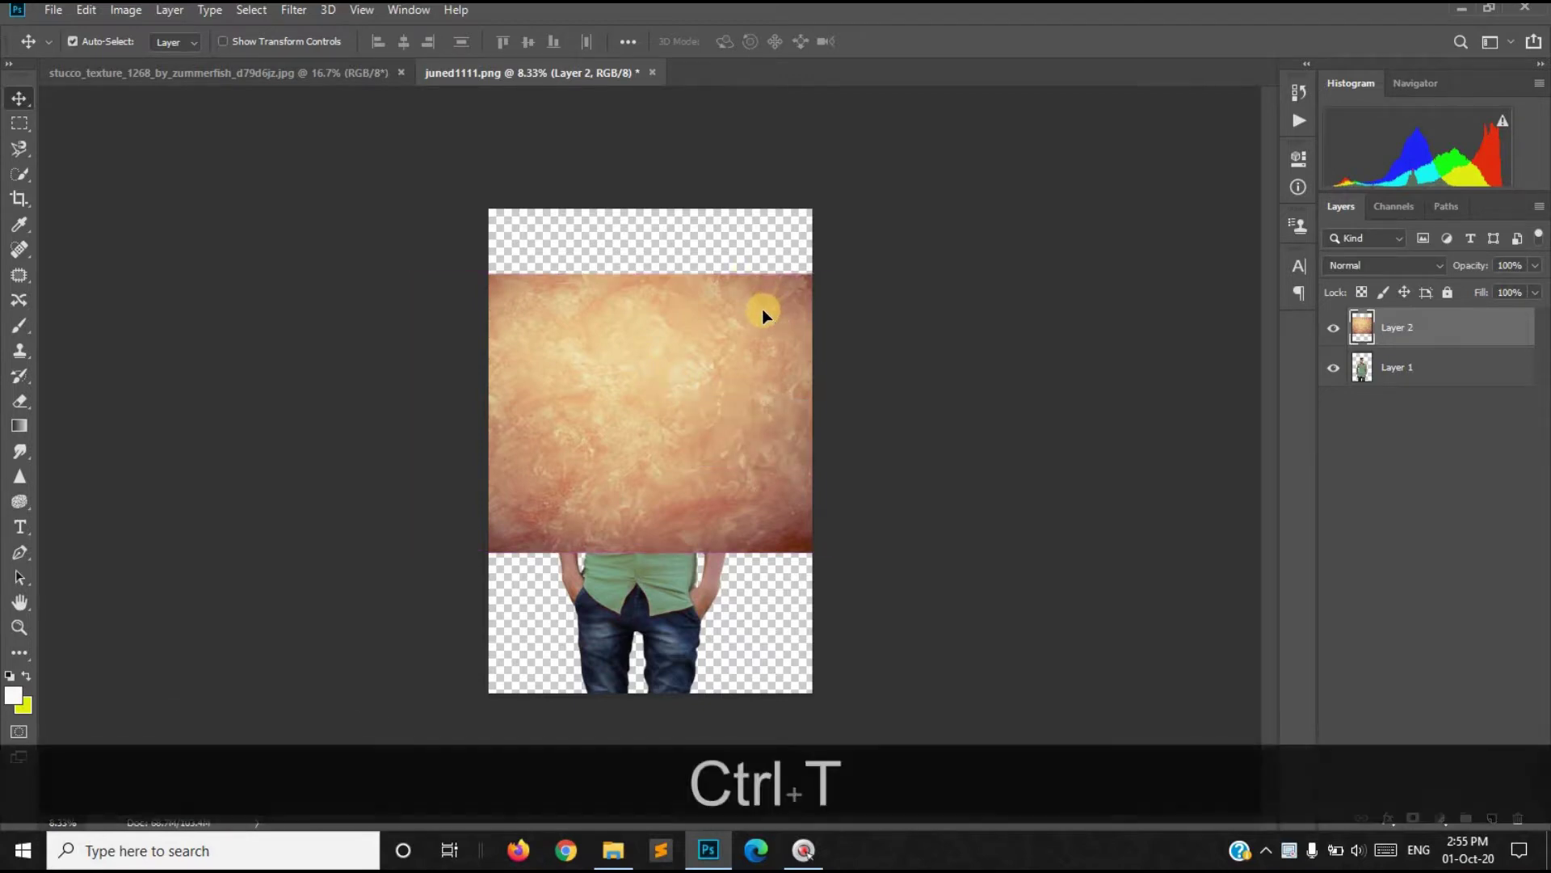
right_click(751, 322)
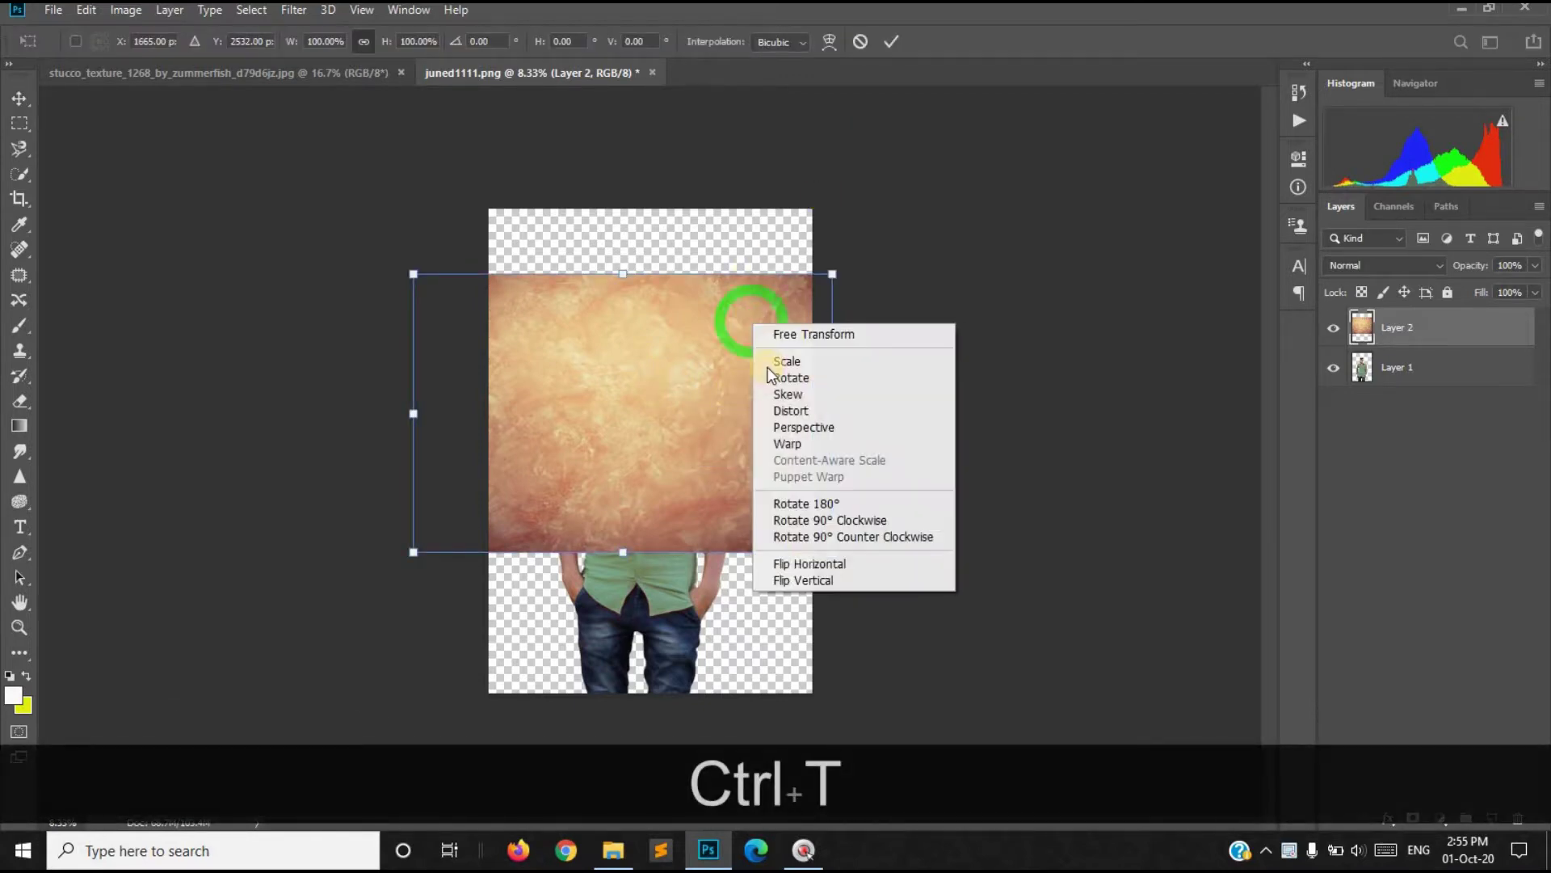
click(813, 520)
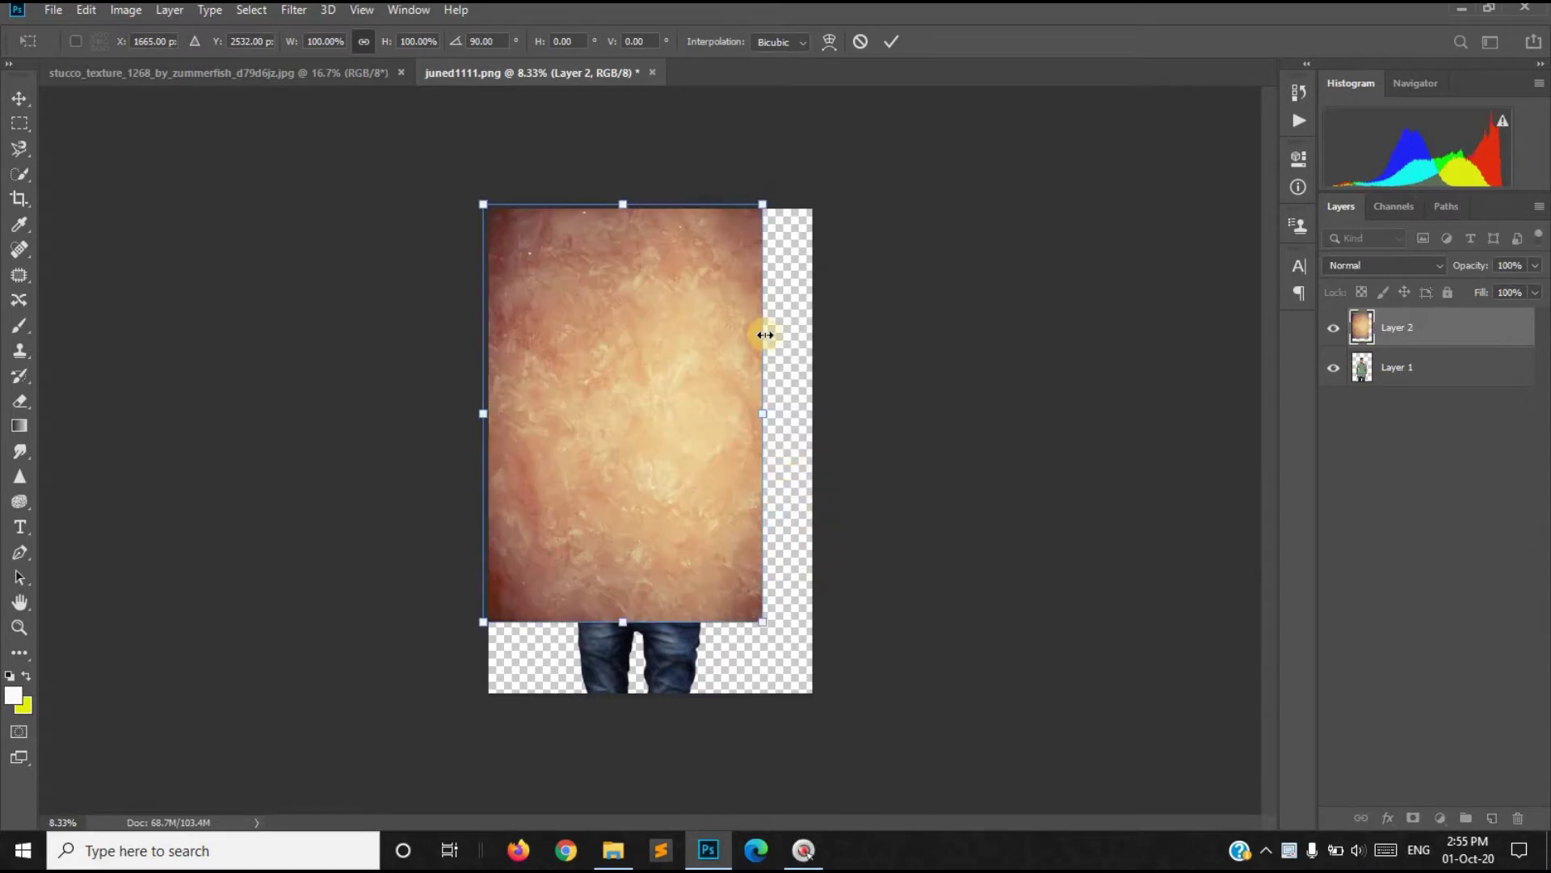
mouse_move(763, 621)
mouse_down()
mouse_move(785, 685)
mouse_move(813, 694)
mouse_up()
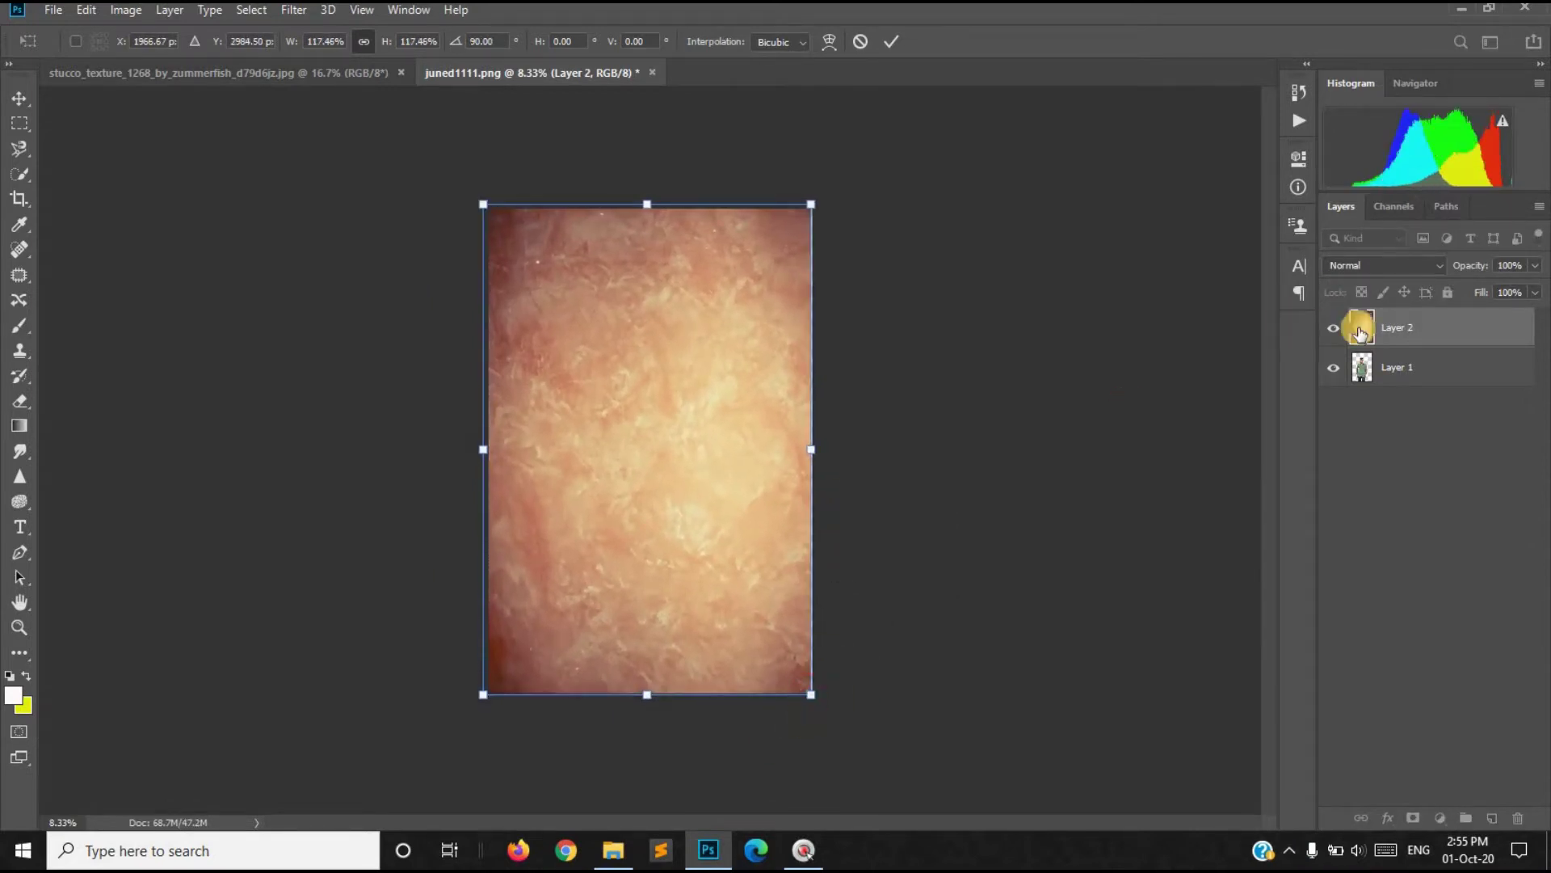
click(1391, 323)
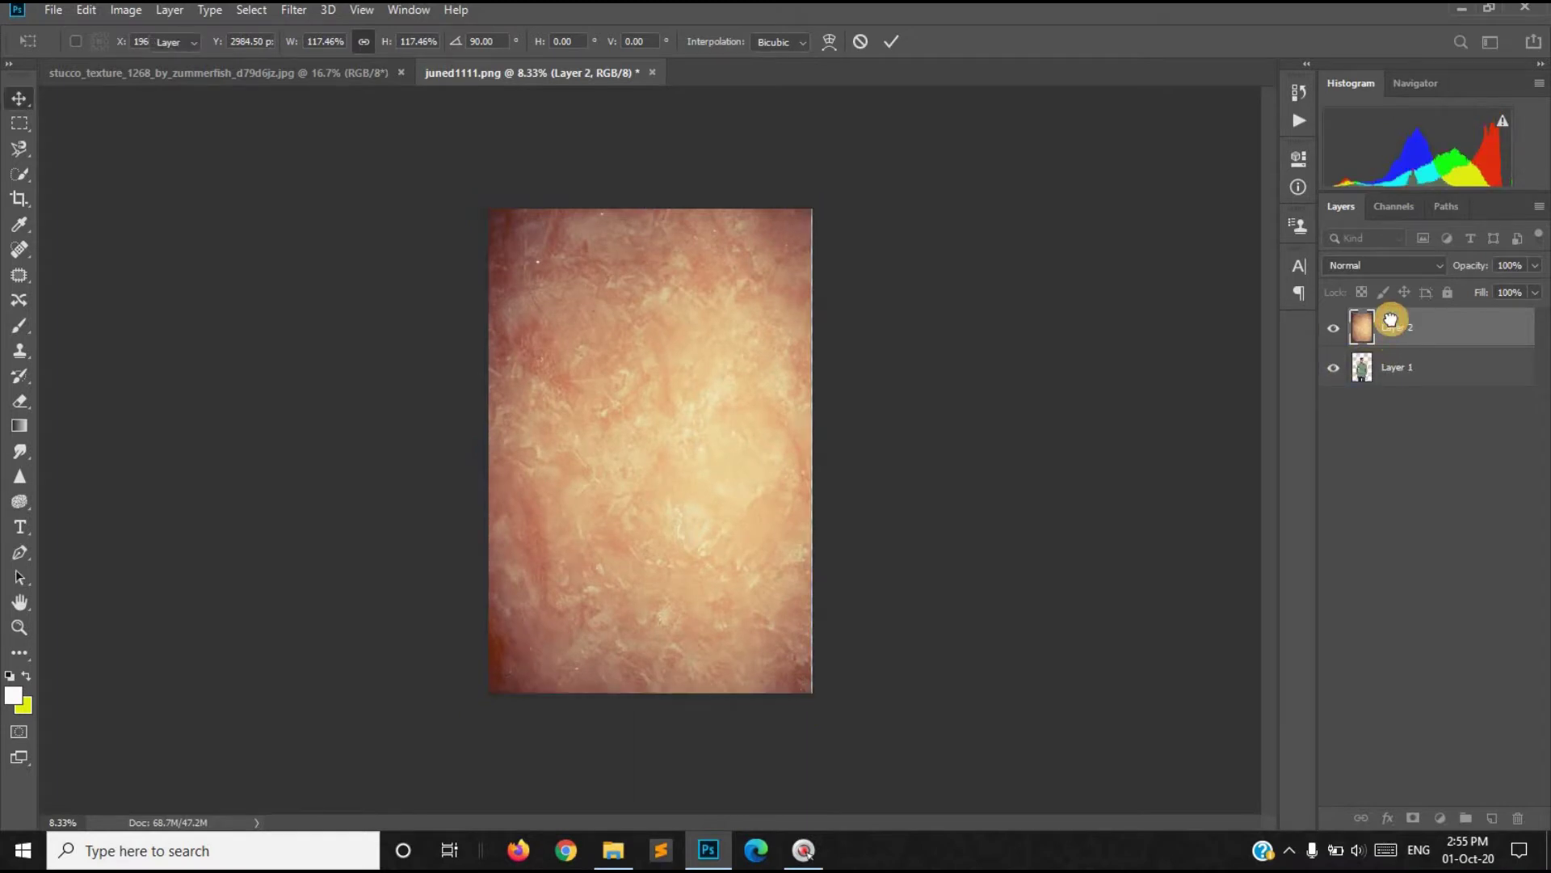
drag(1390, 320, 1368, 369)
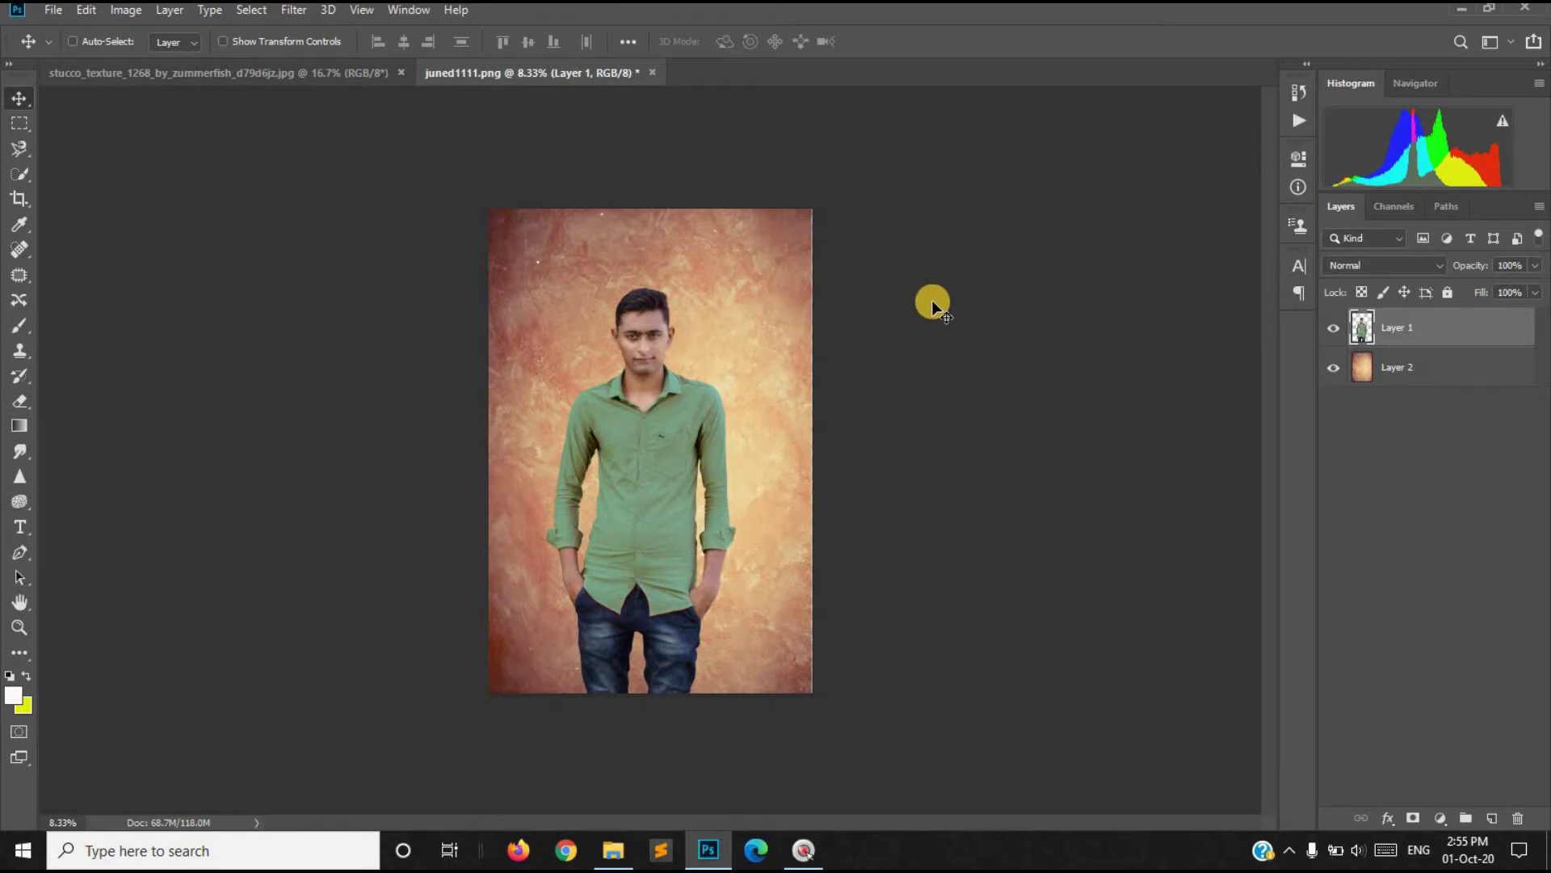
Step: Enlarge the texture layer Layer 2 slightly with Free Transform
click(1411, 356)
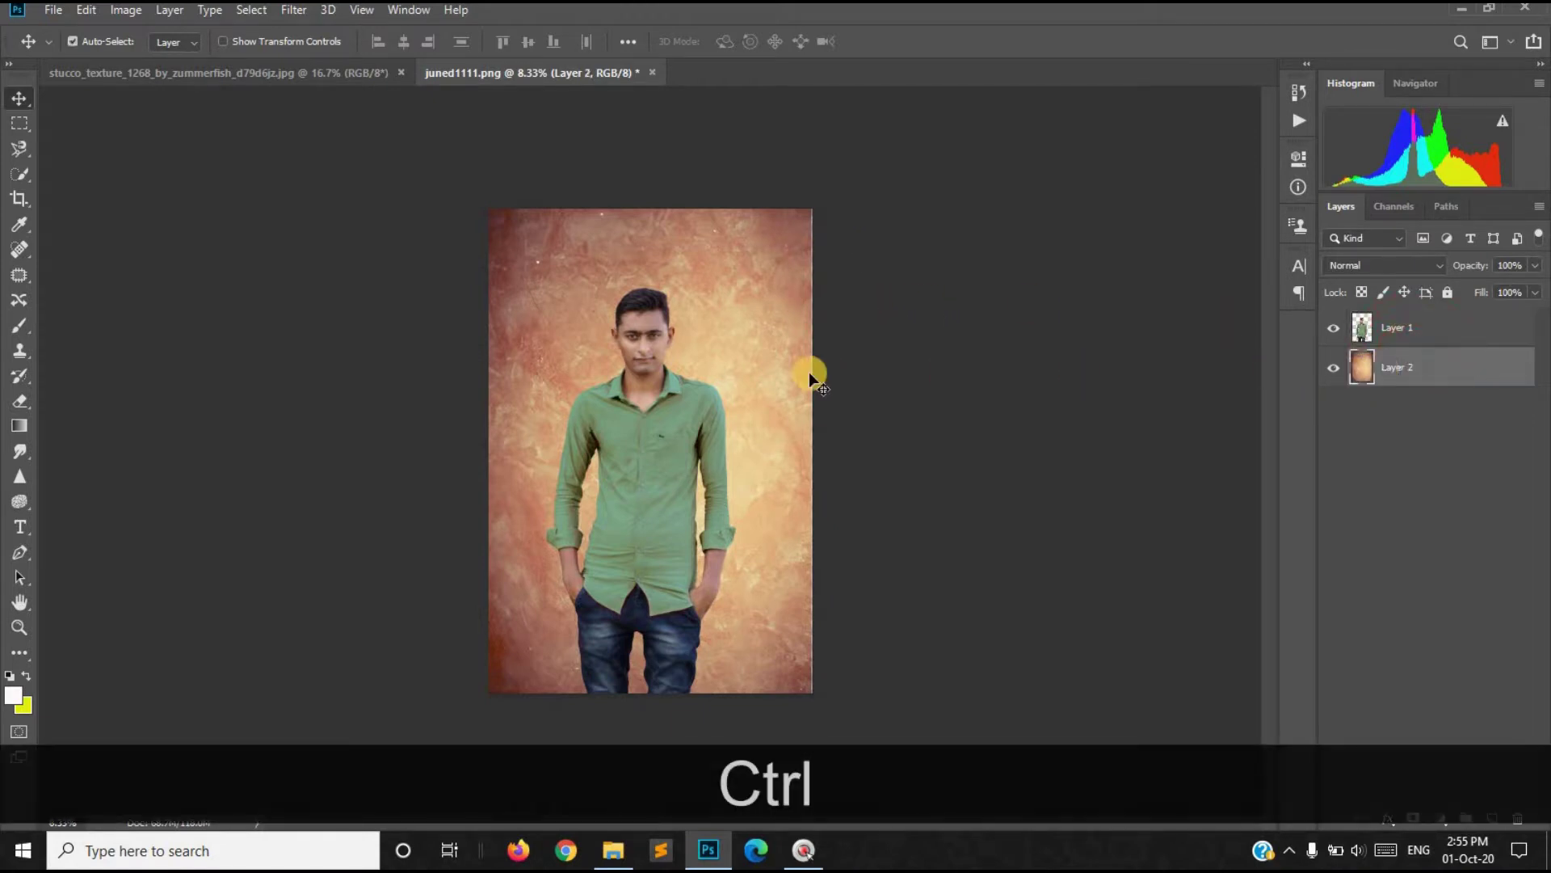
key(ctrl+t)
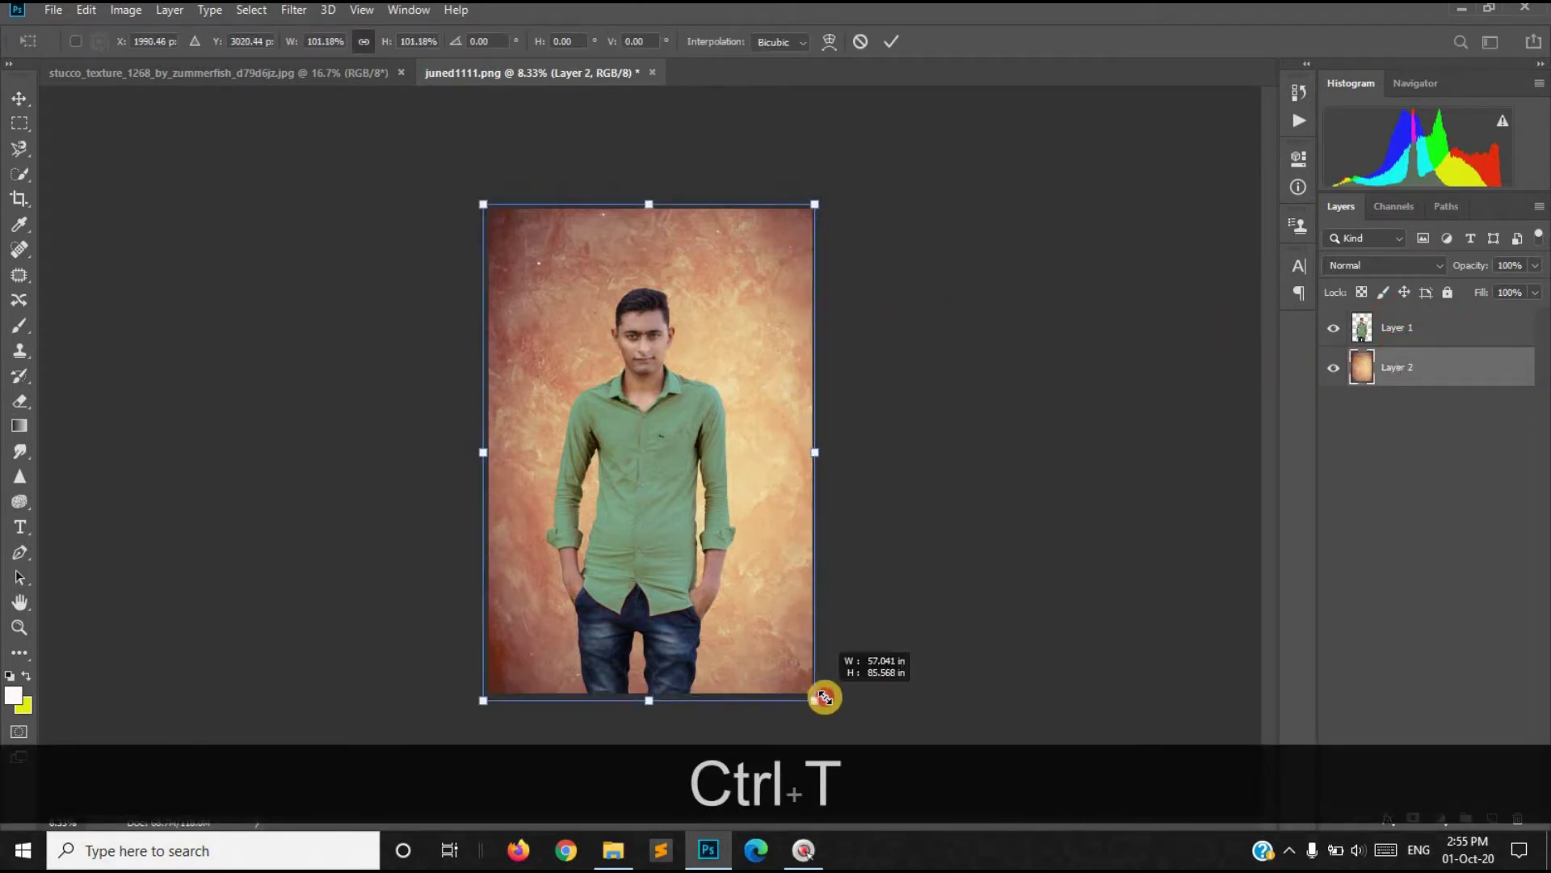
drag(812, 695, 814, 694)
key(Return)
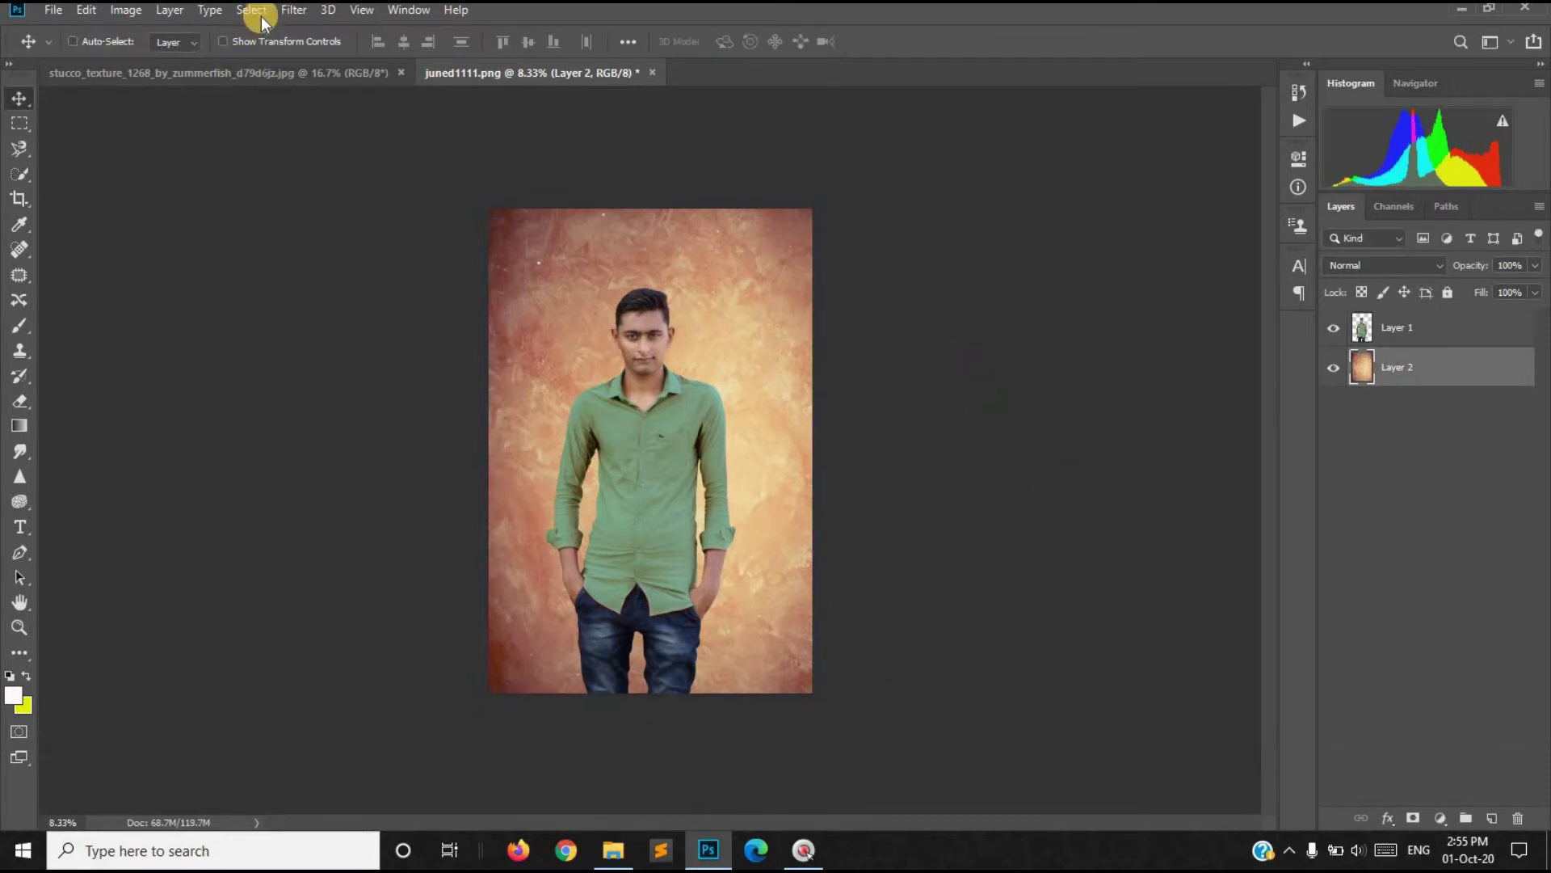
Step: Apply a Radial Blur to the texture with Zoom method and Amount 5
click(293, 9)
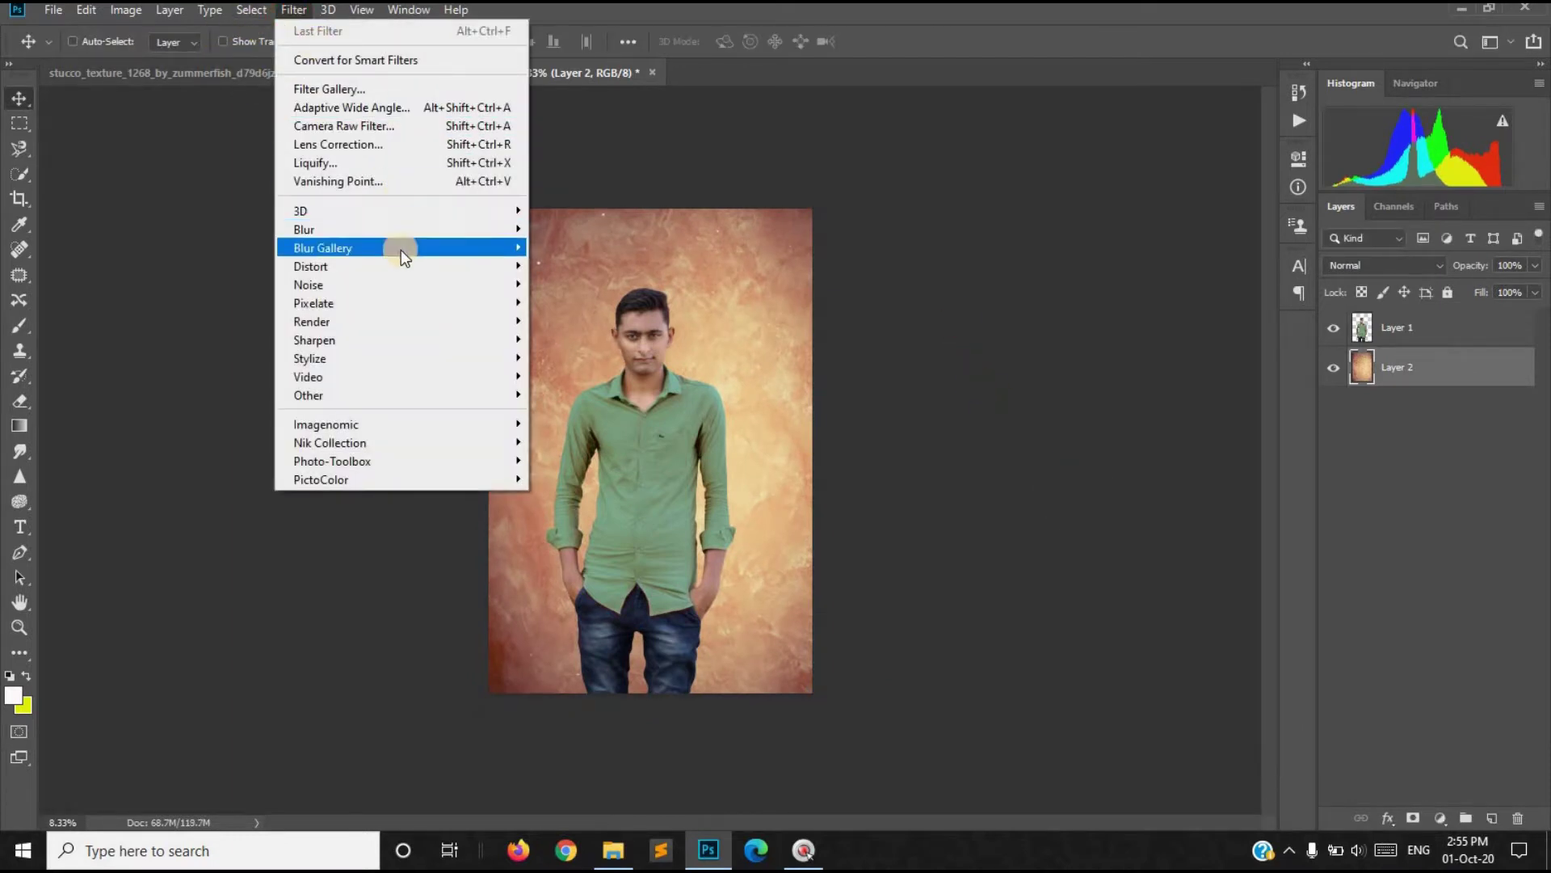
mouse_move(305, 230)
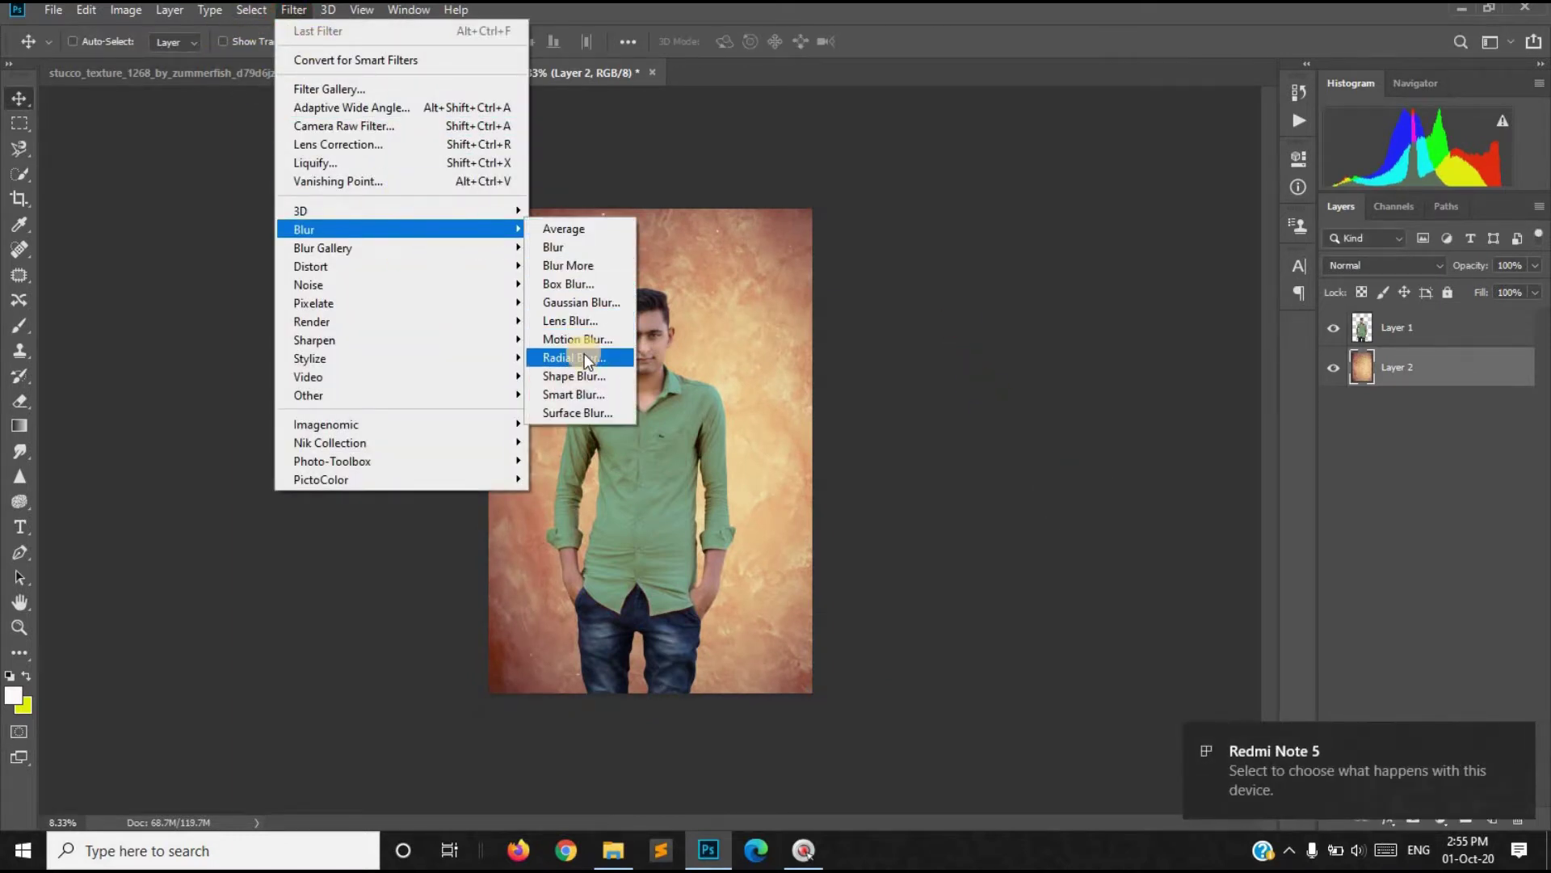
click(585, 352)
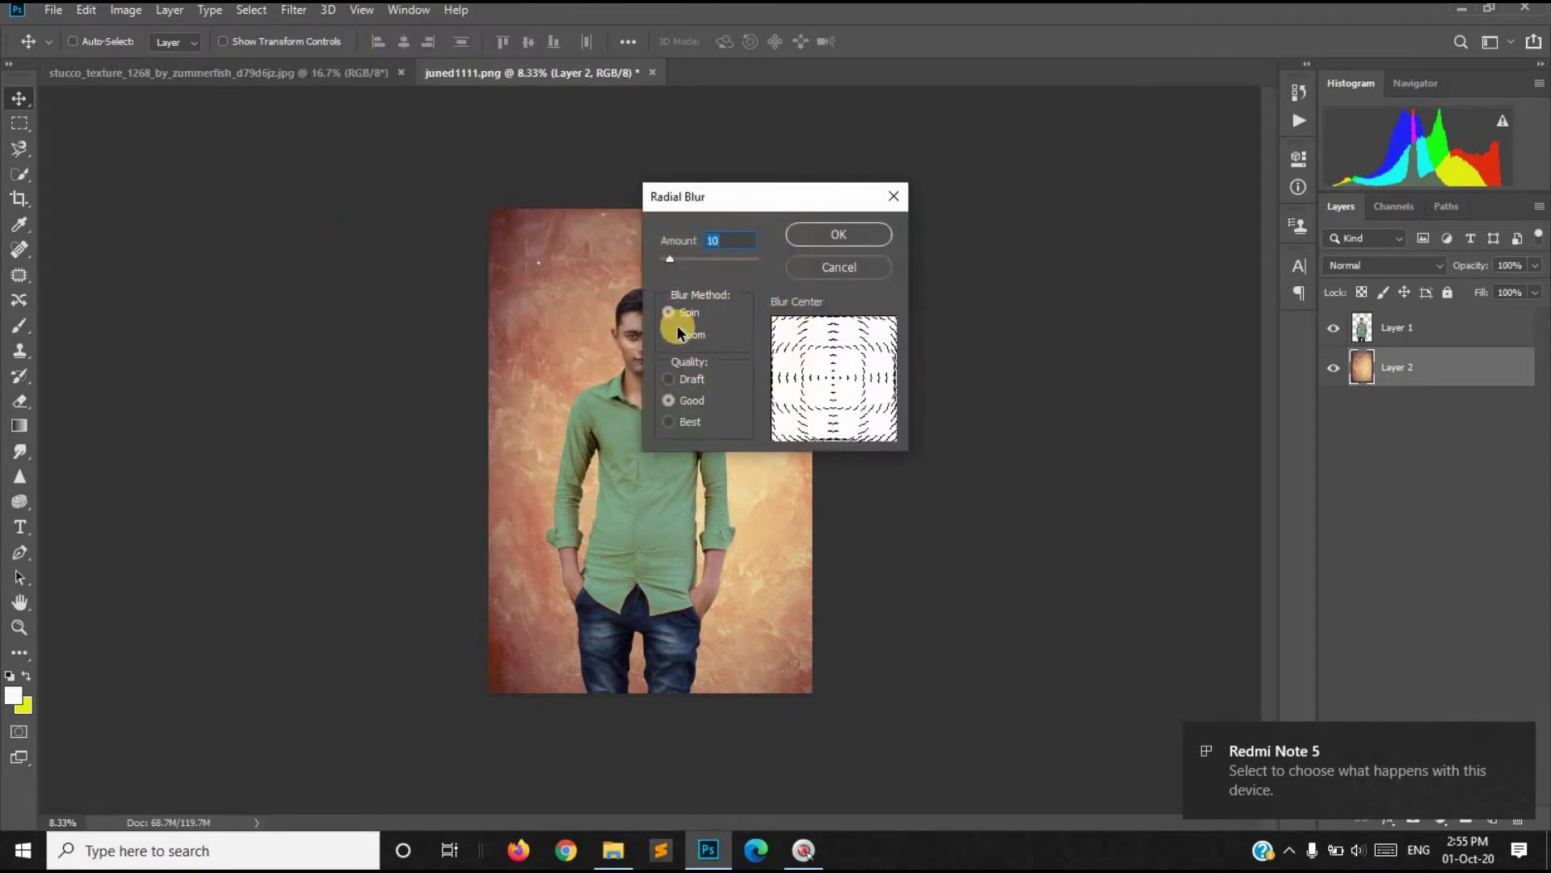
click(677, 332)
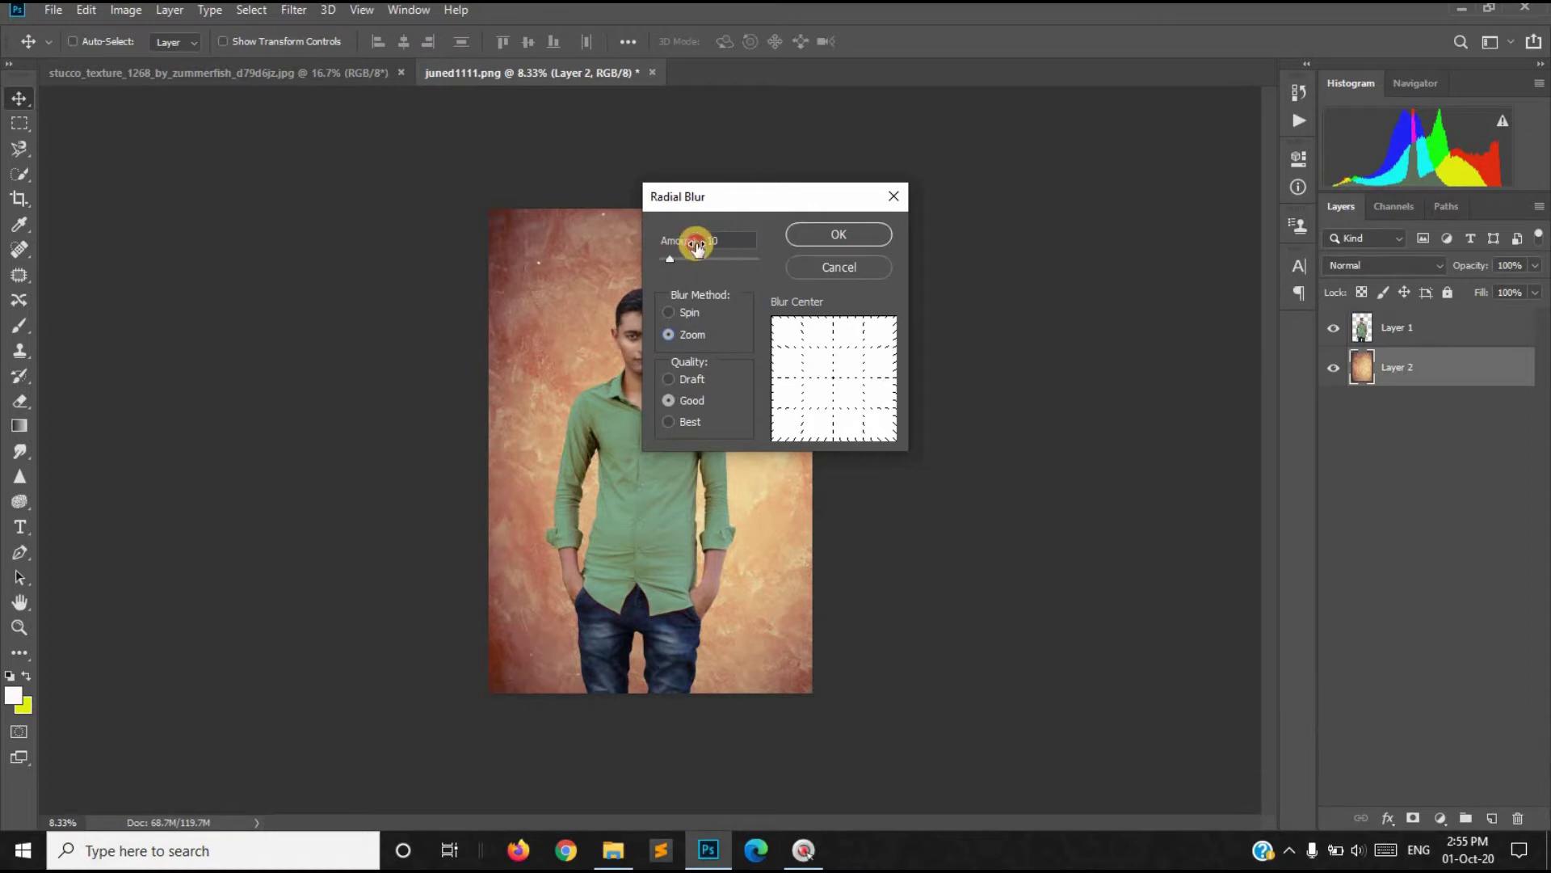
click(690, 246)
text(5)
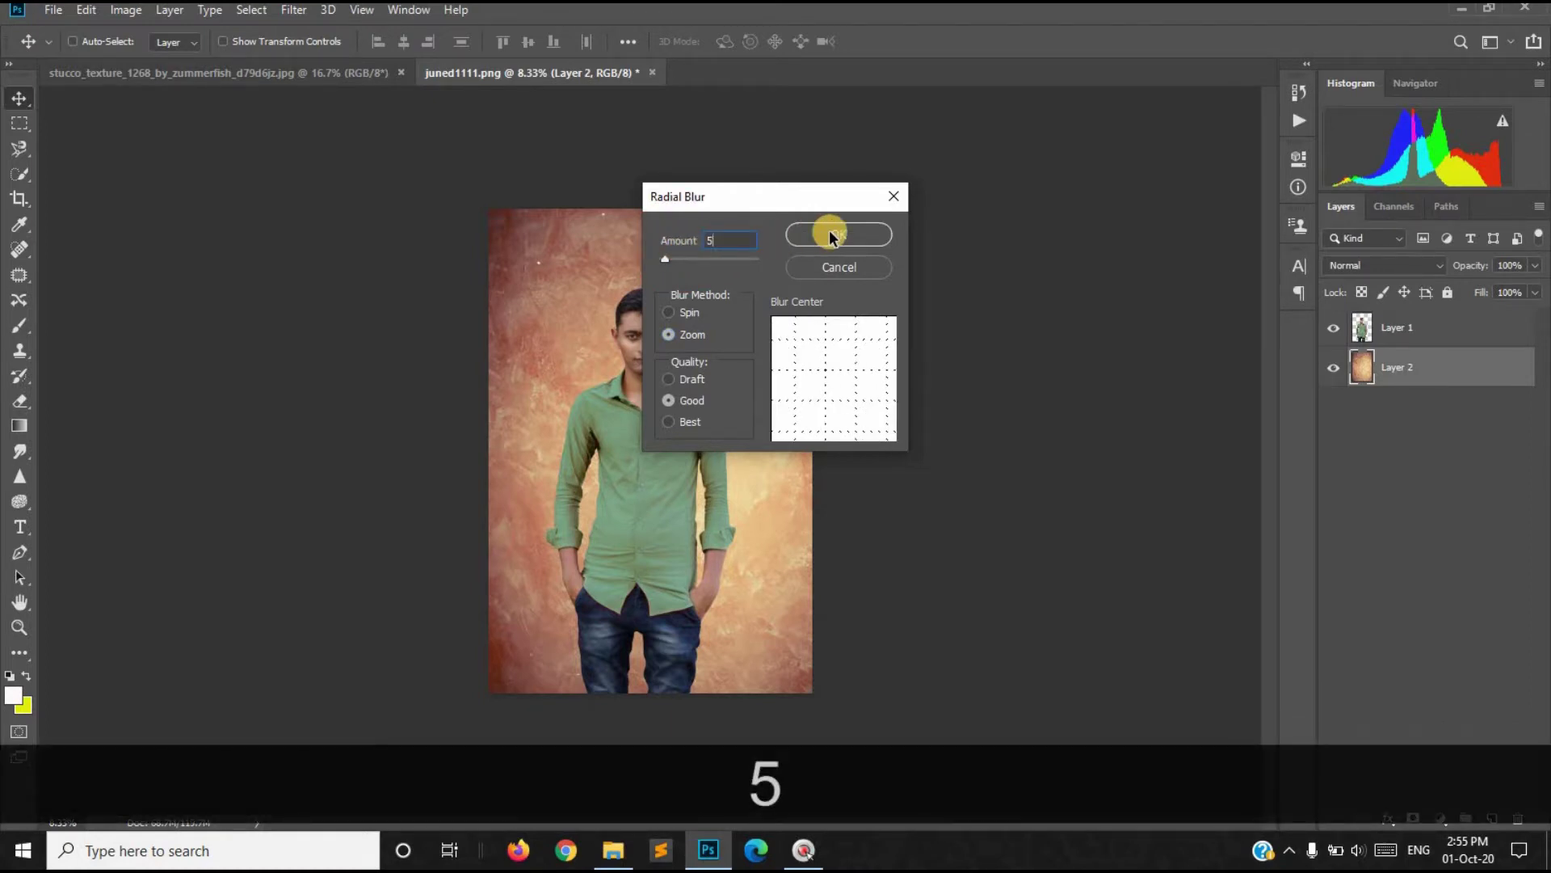
click(834, 235)
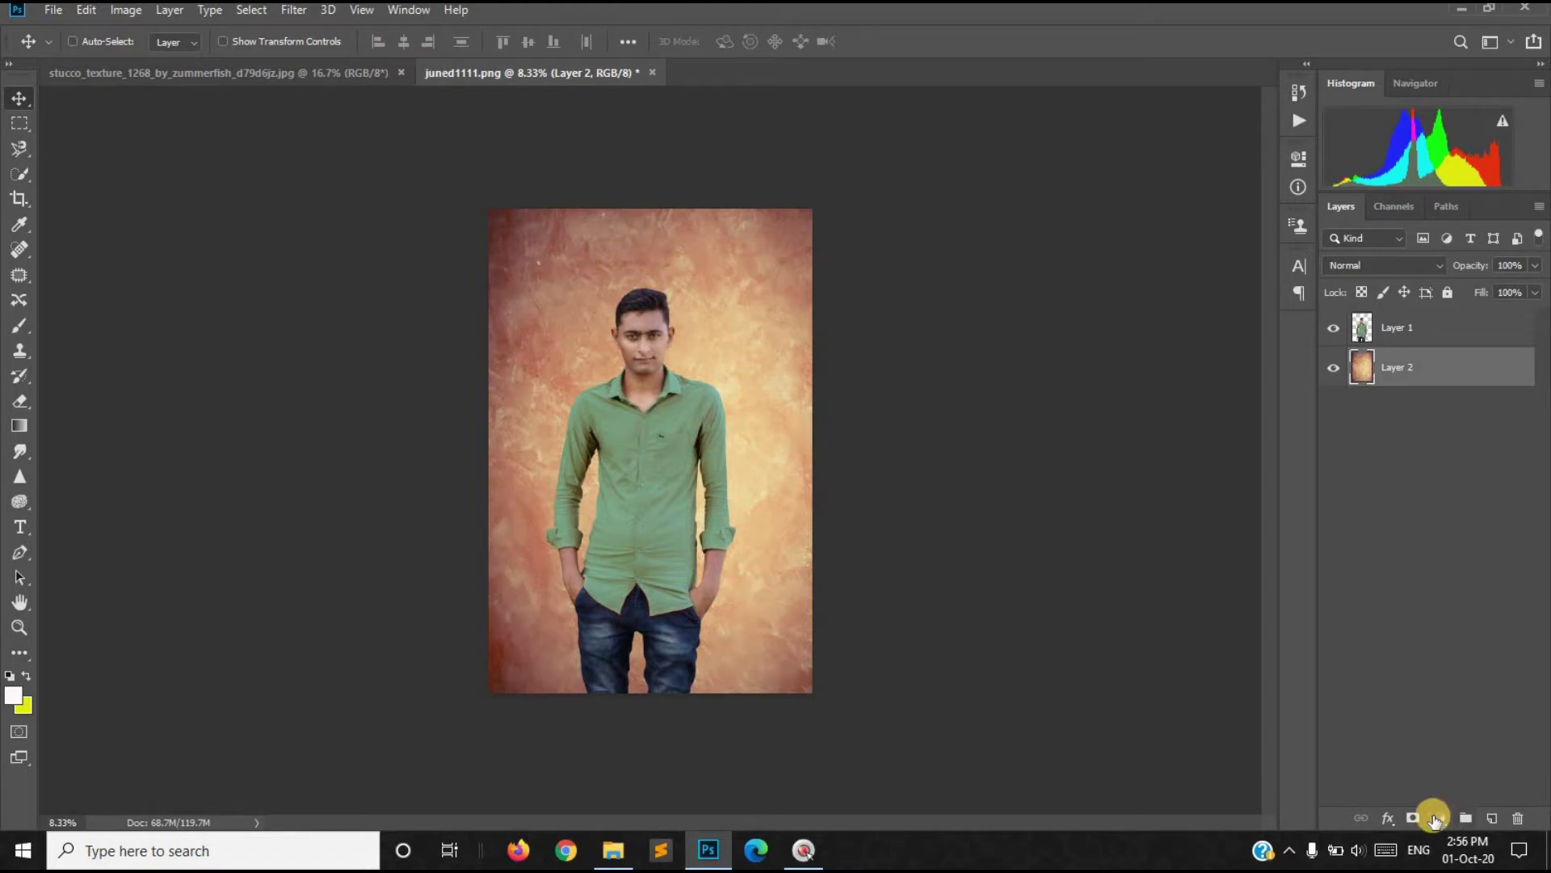
Step: Add a Hue/Saturation layer clipped to the texture with Saturation -80 and Lightness -14
click(1441, 818)
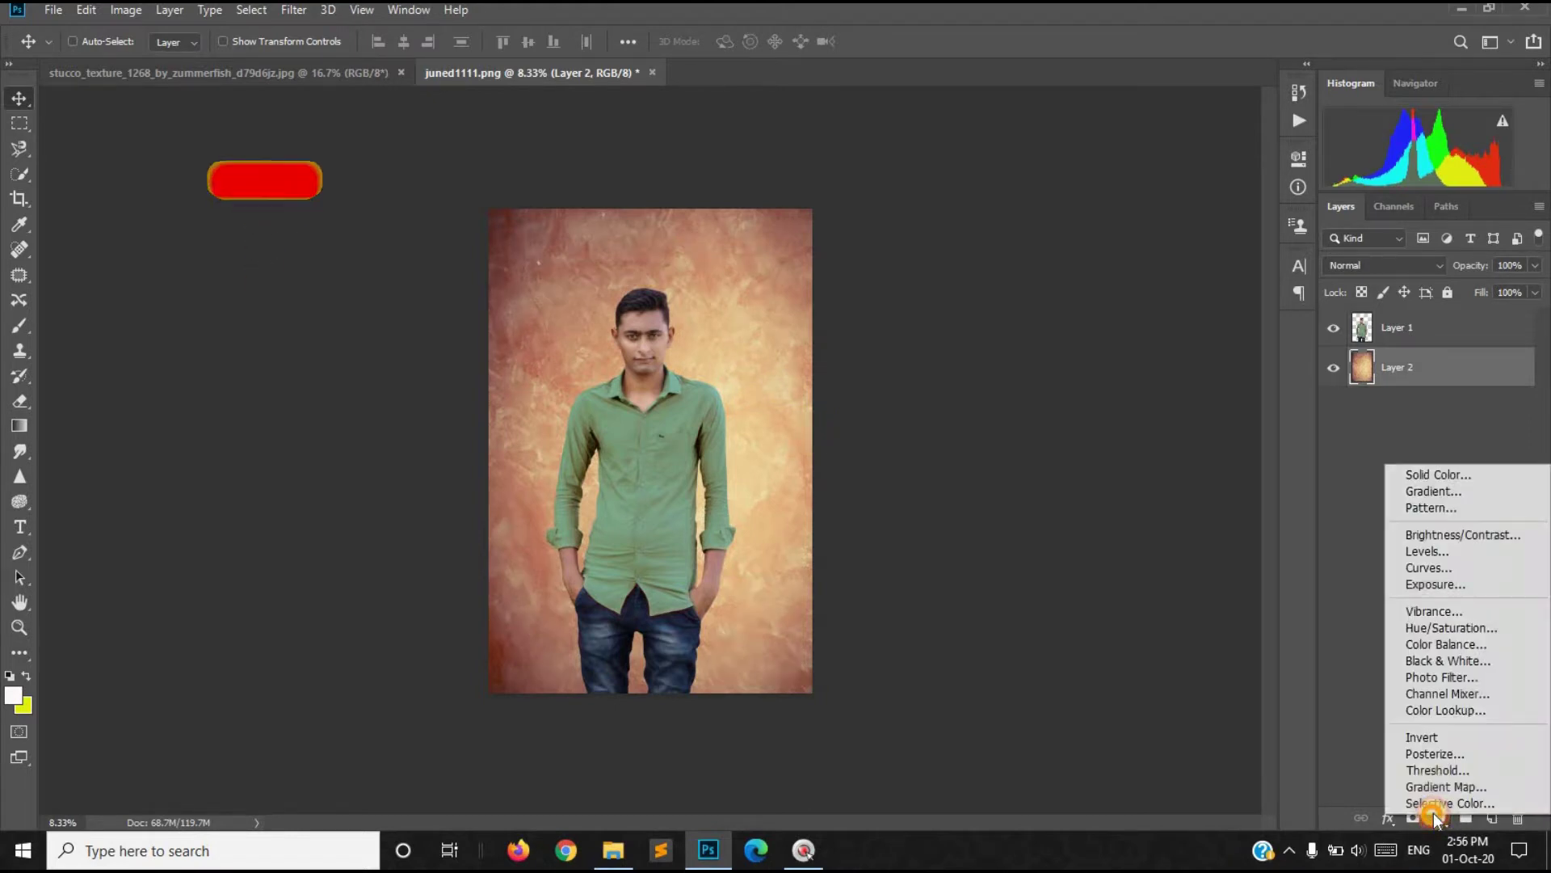
click(1435, 629)
click(1160, 323)
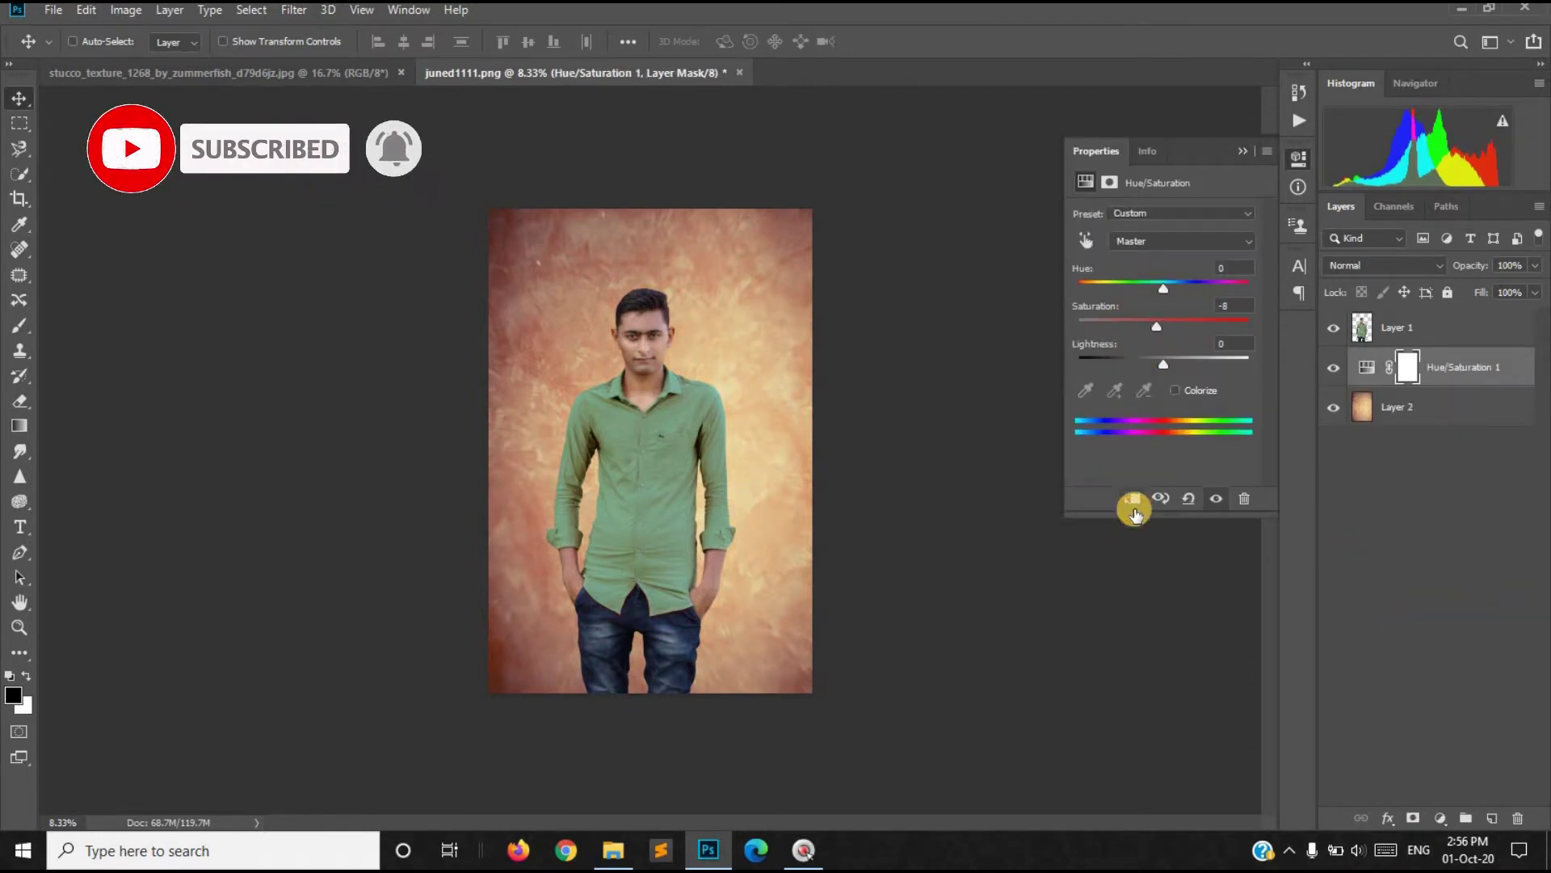
click(1134, 499)
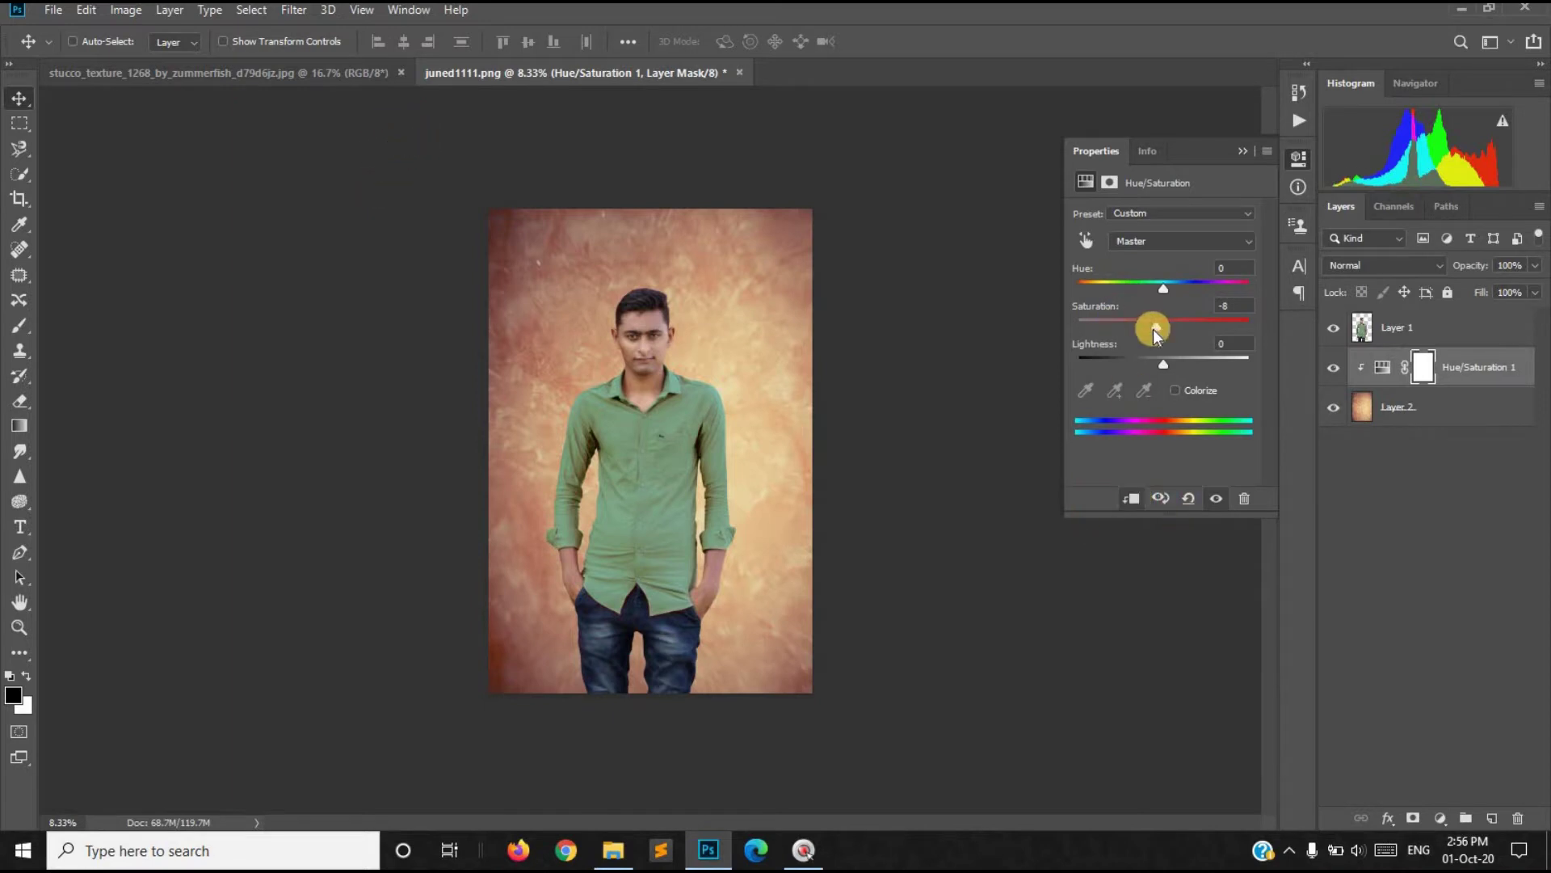
mouse_move(1154, 331)
mouse_down()
mouse_move(1092, 329)
mouse_move(1145, 363)
mouse_move(1096, 326)
mouse_up()
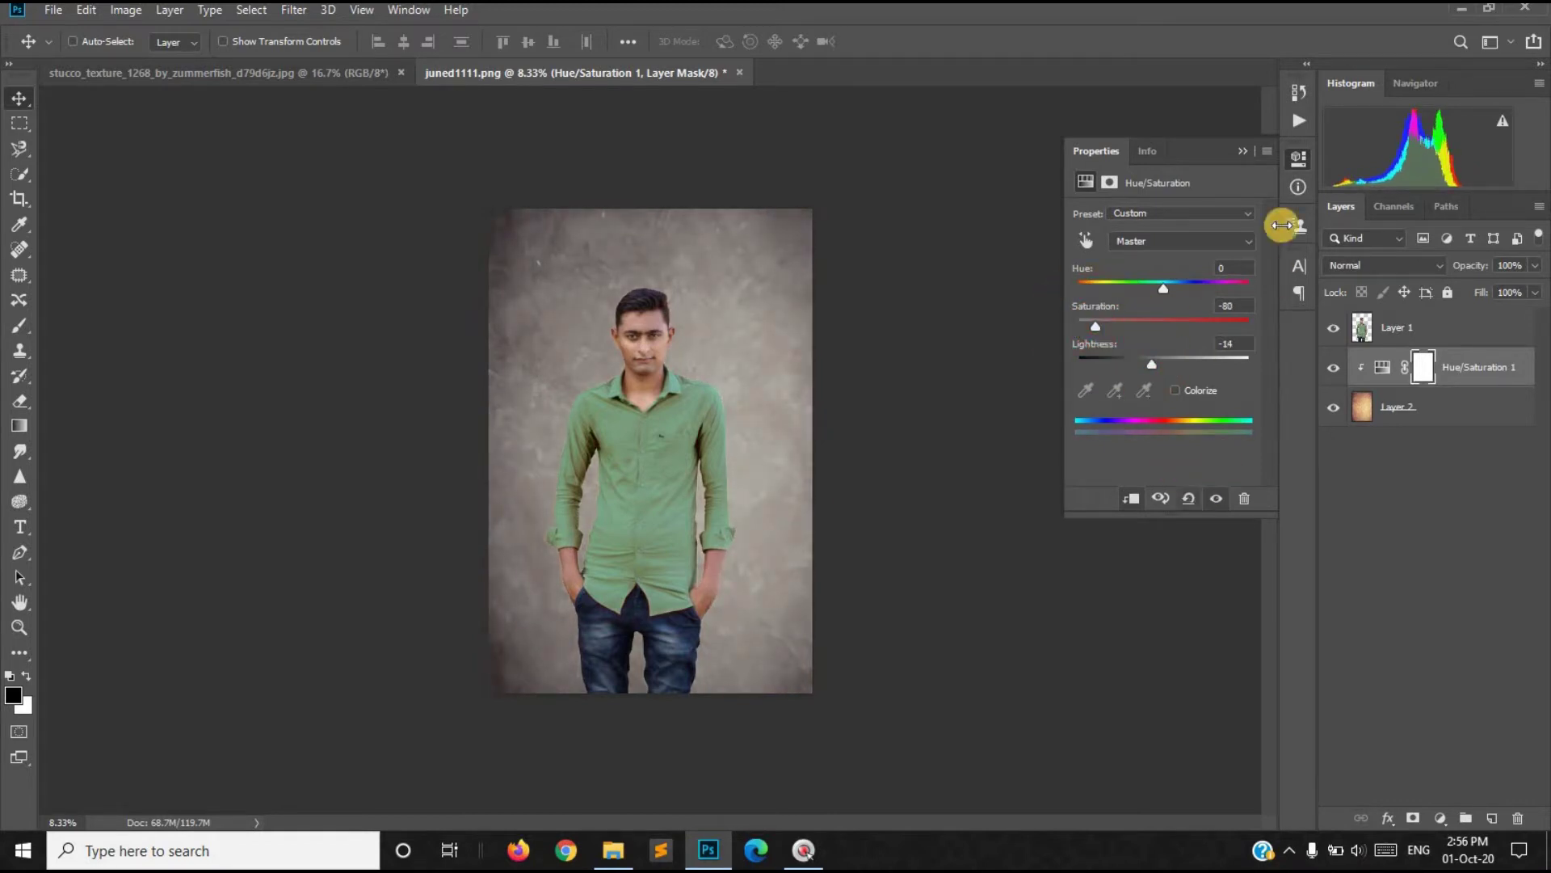
click(1242, 153)
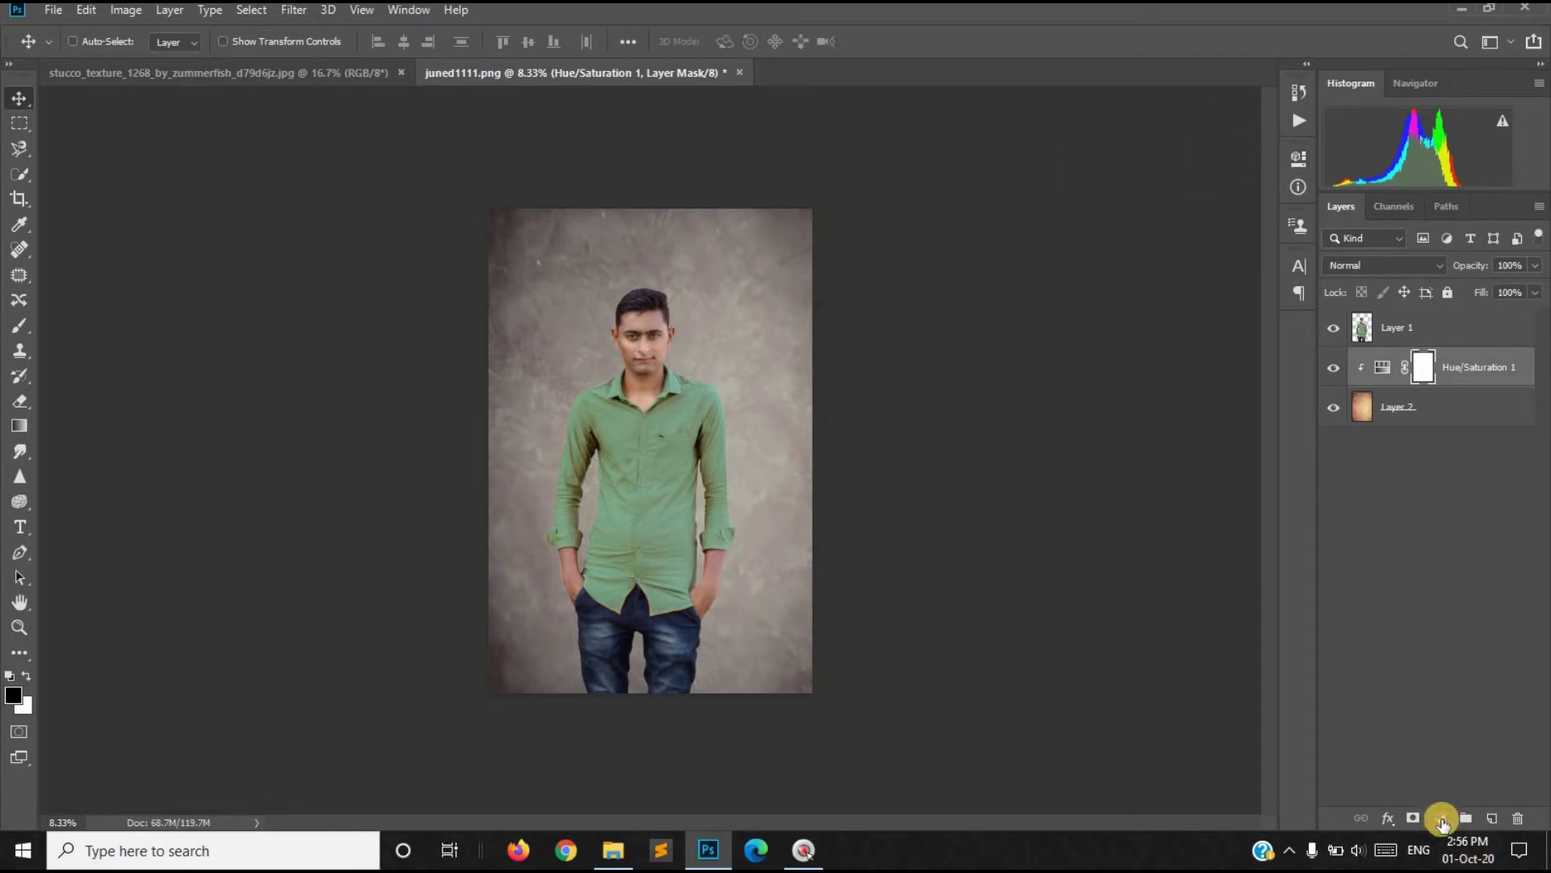
Step: Duplicate the texture layer and add a Warming Filter (LBA) photo filter at about 59% density
click(1407, 404)
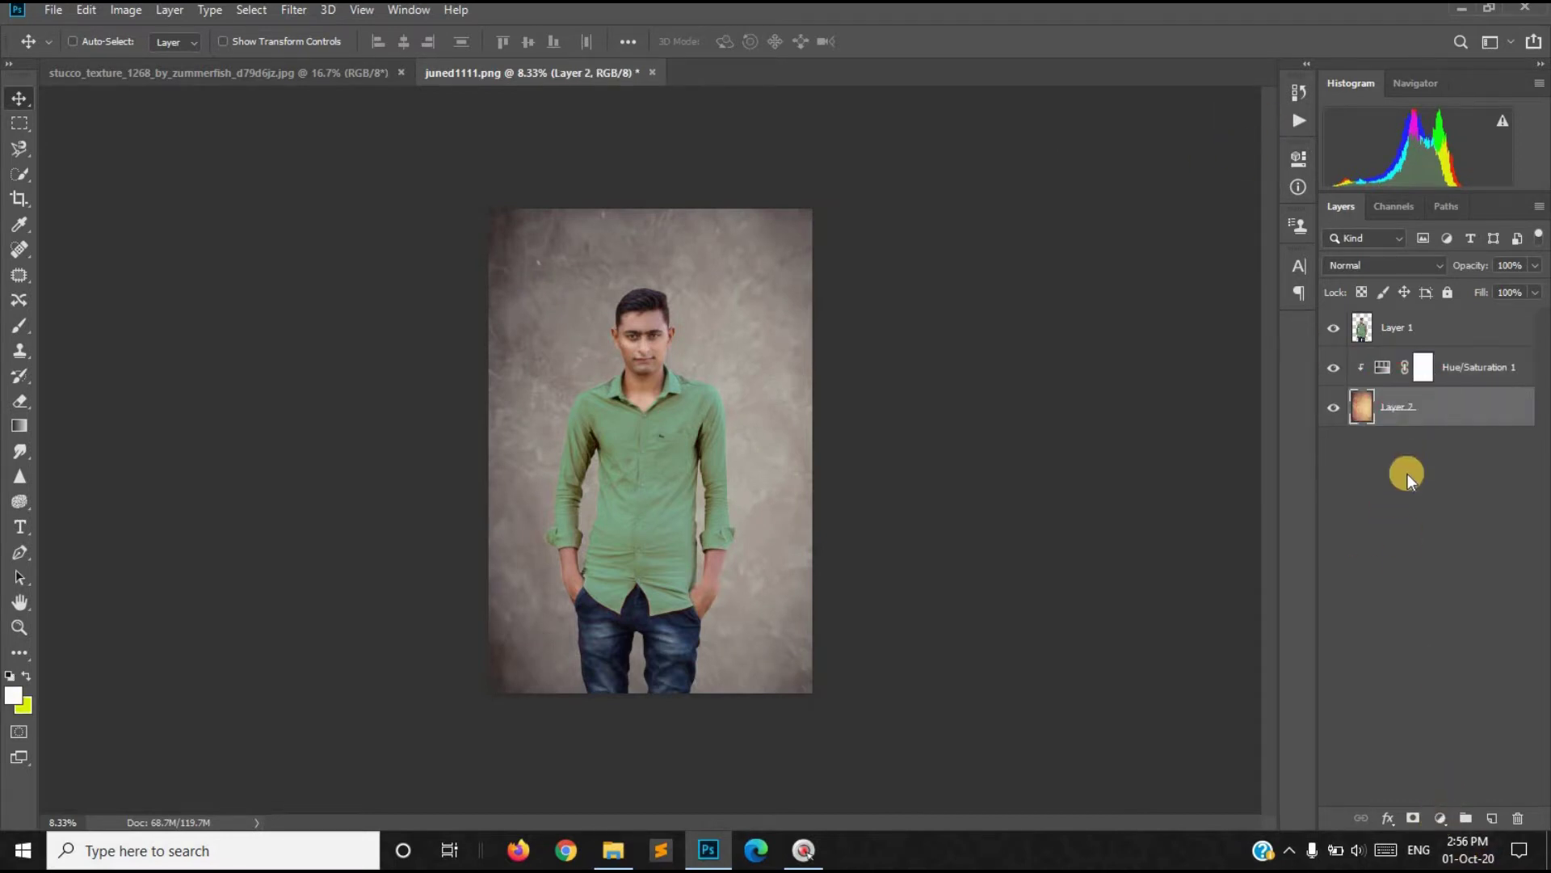
key(ctrl+j)
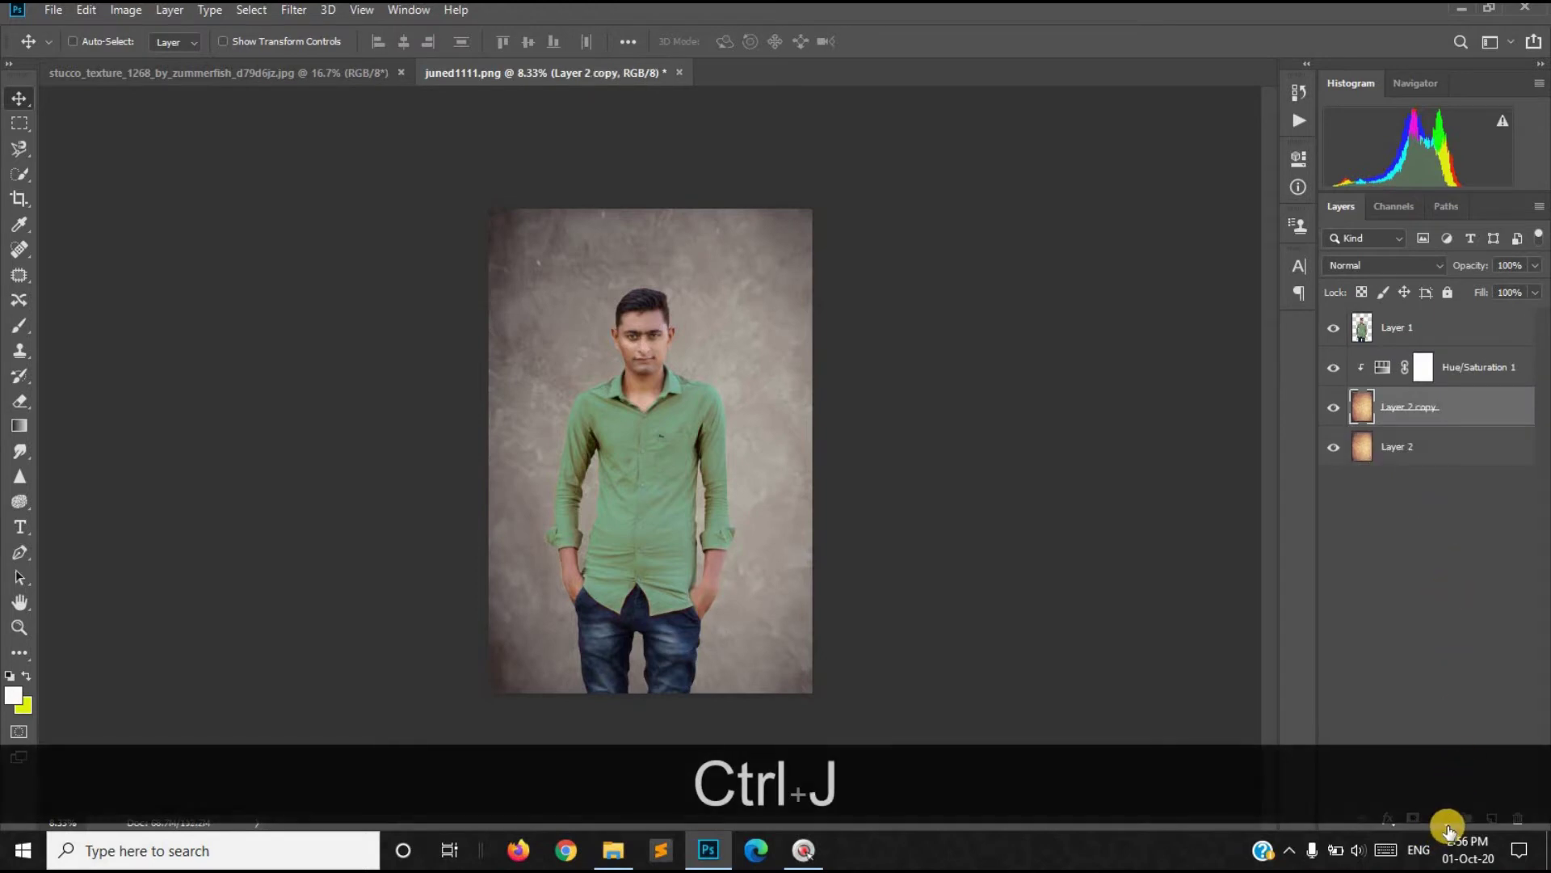
click(1448, 821)
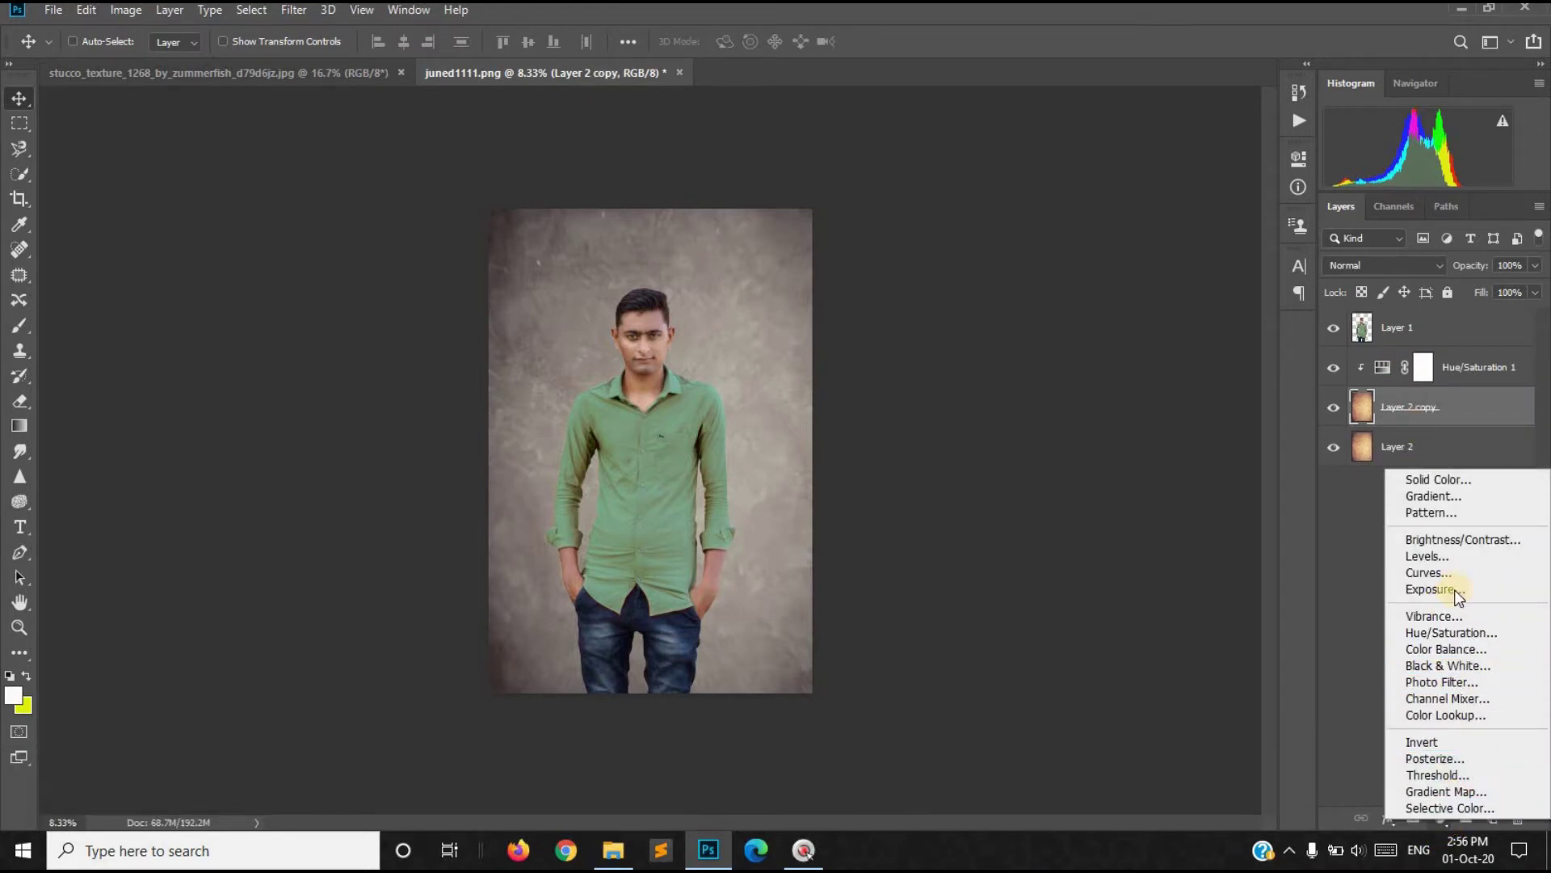
click(1456, 684)
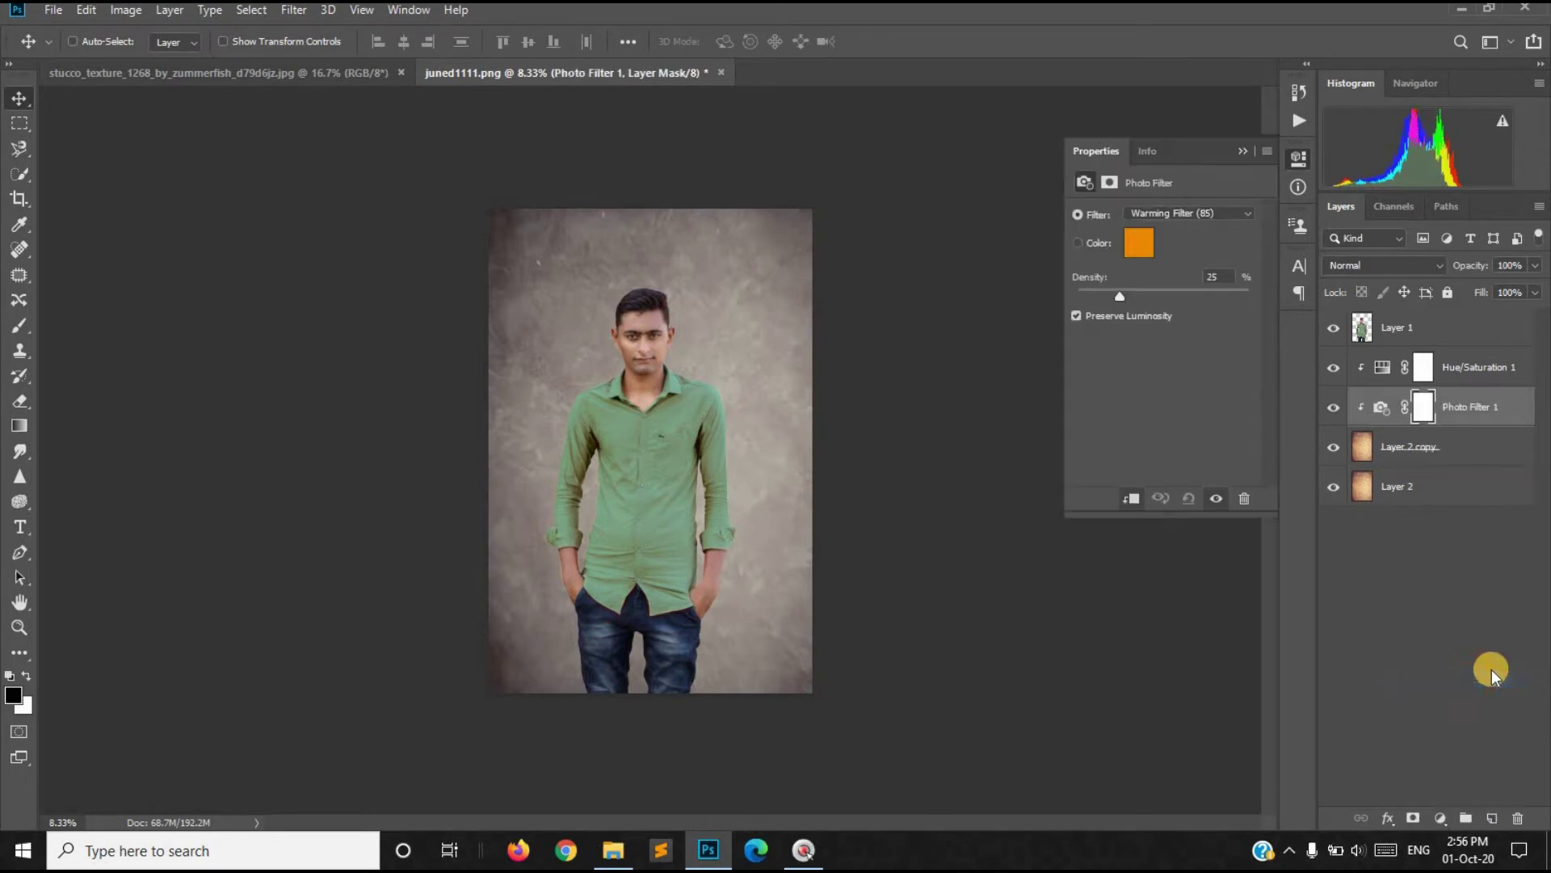
click(1184, 215)
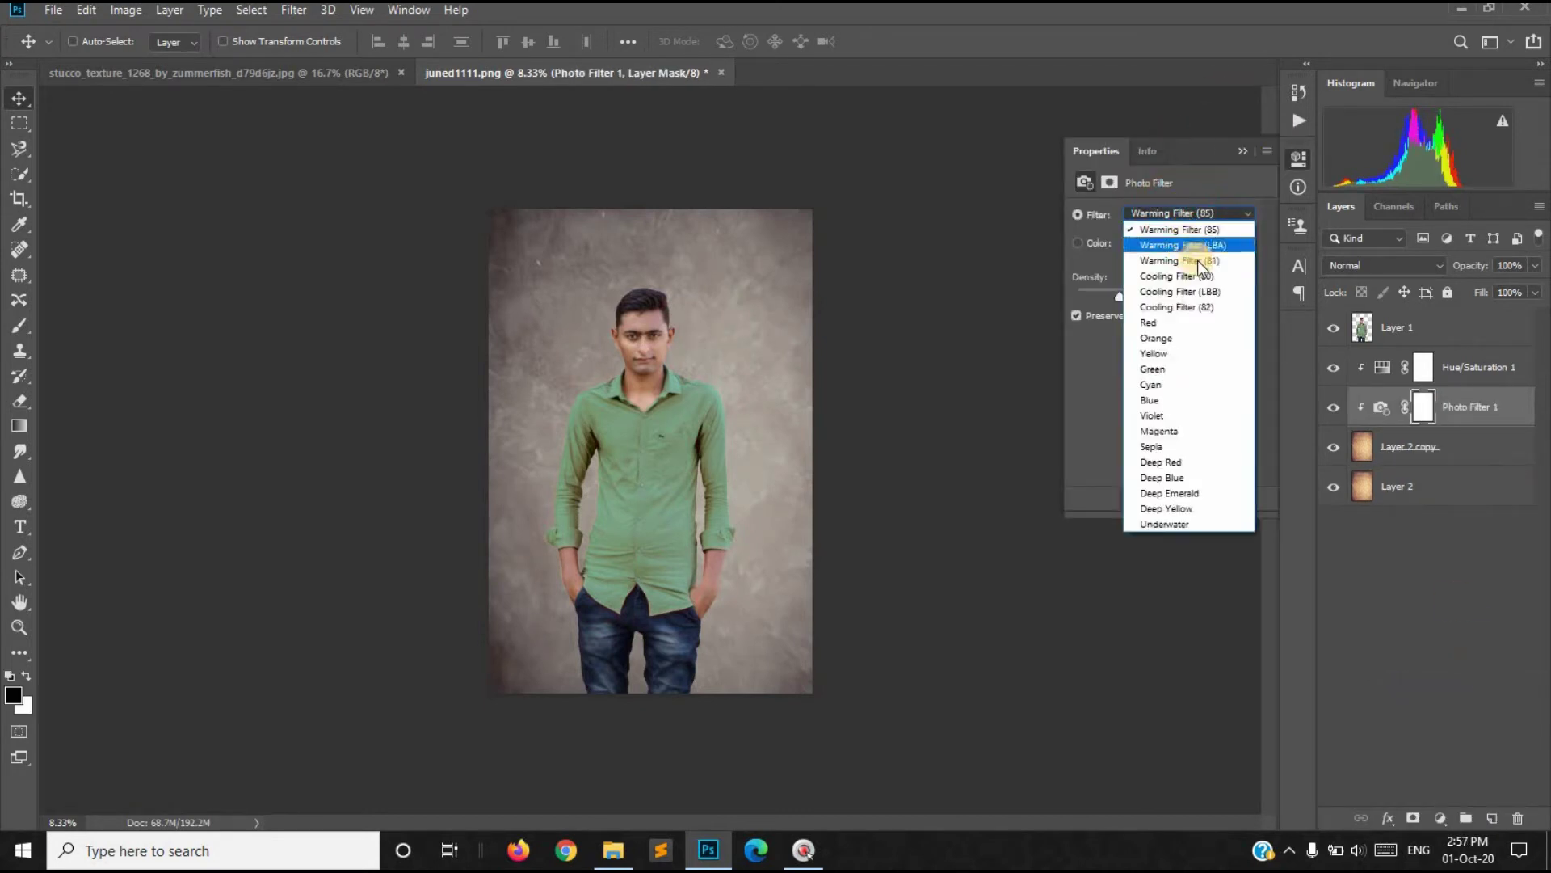
click(1192, 245)
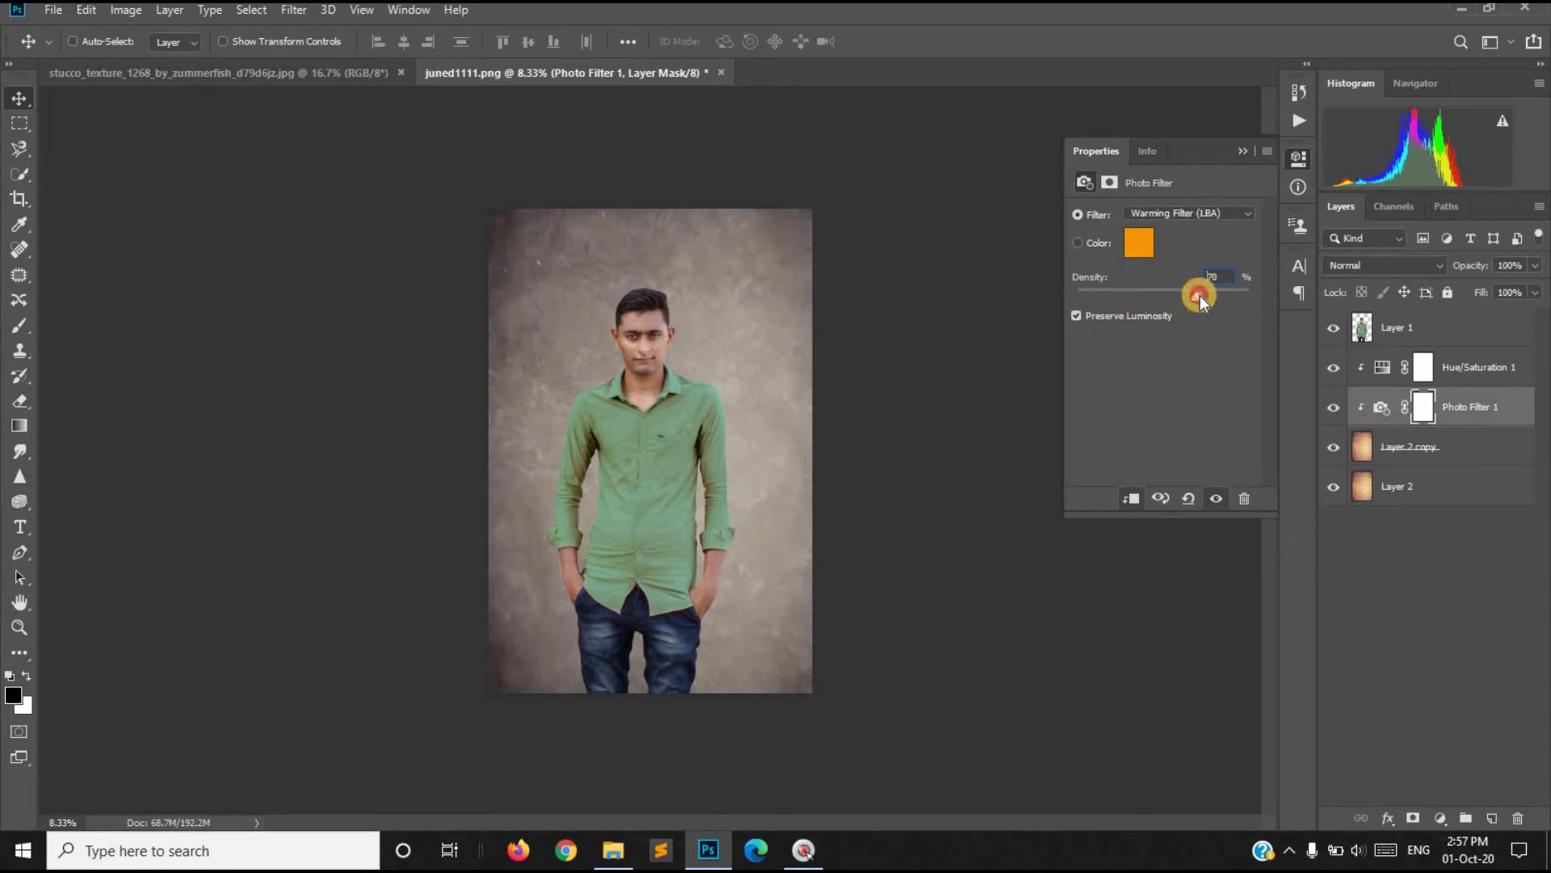
drag(1200, 296, 1196, 296)
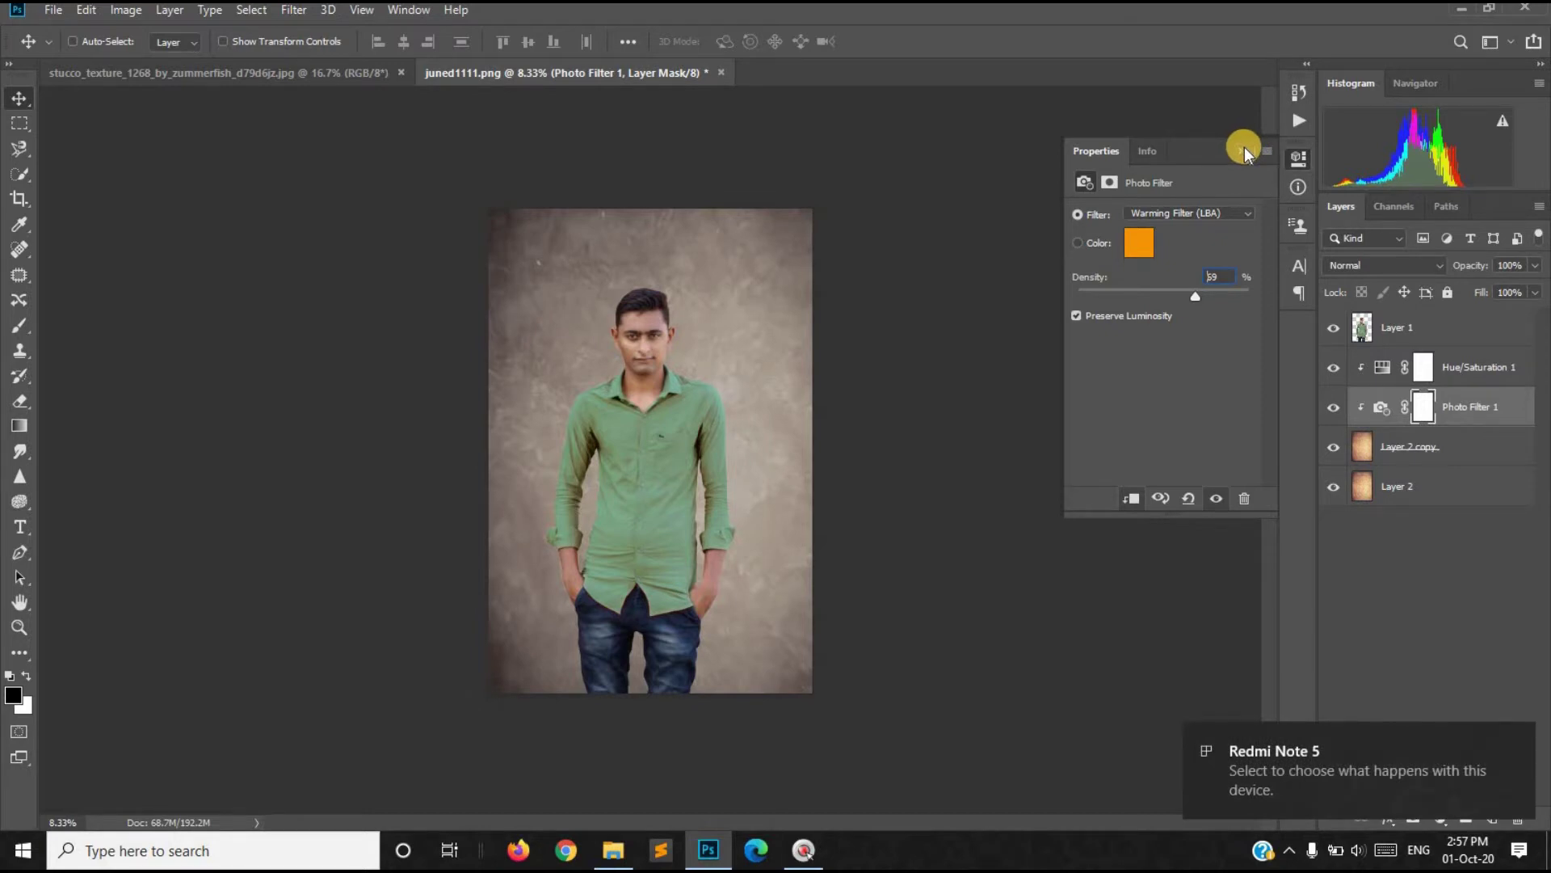
click(1244, 149)
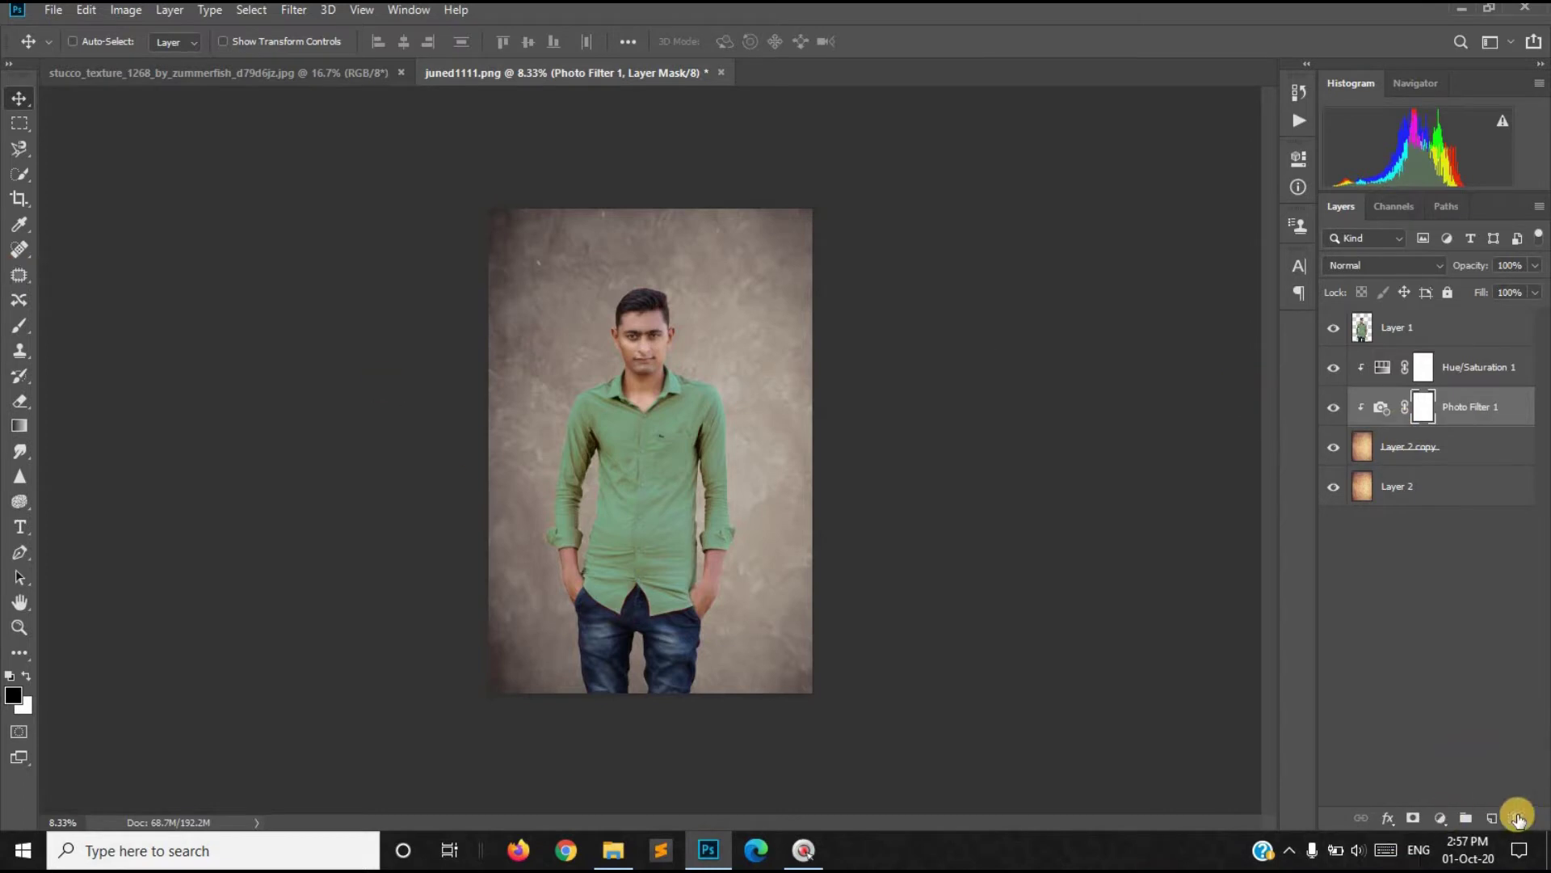
Step: Add a new layer above Hue/Saturation 1 and paint a soft white glow behind the head
click(1487, 816)
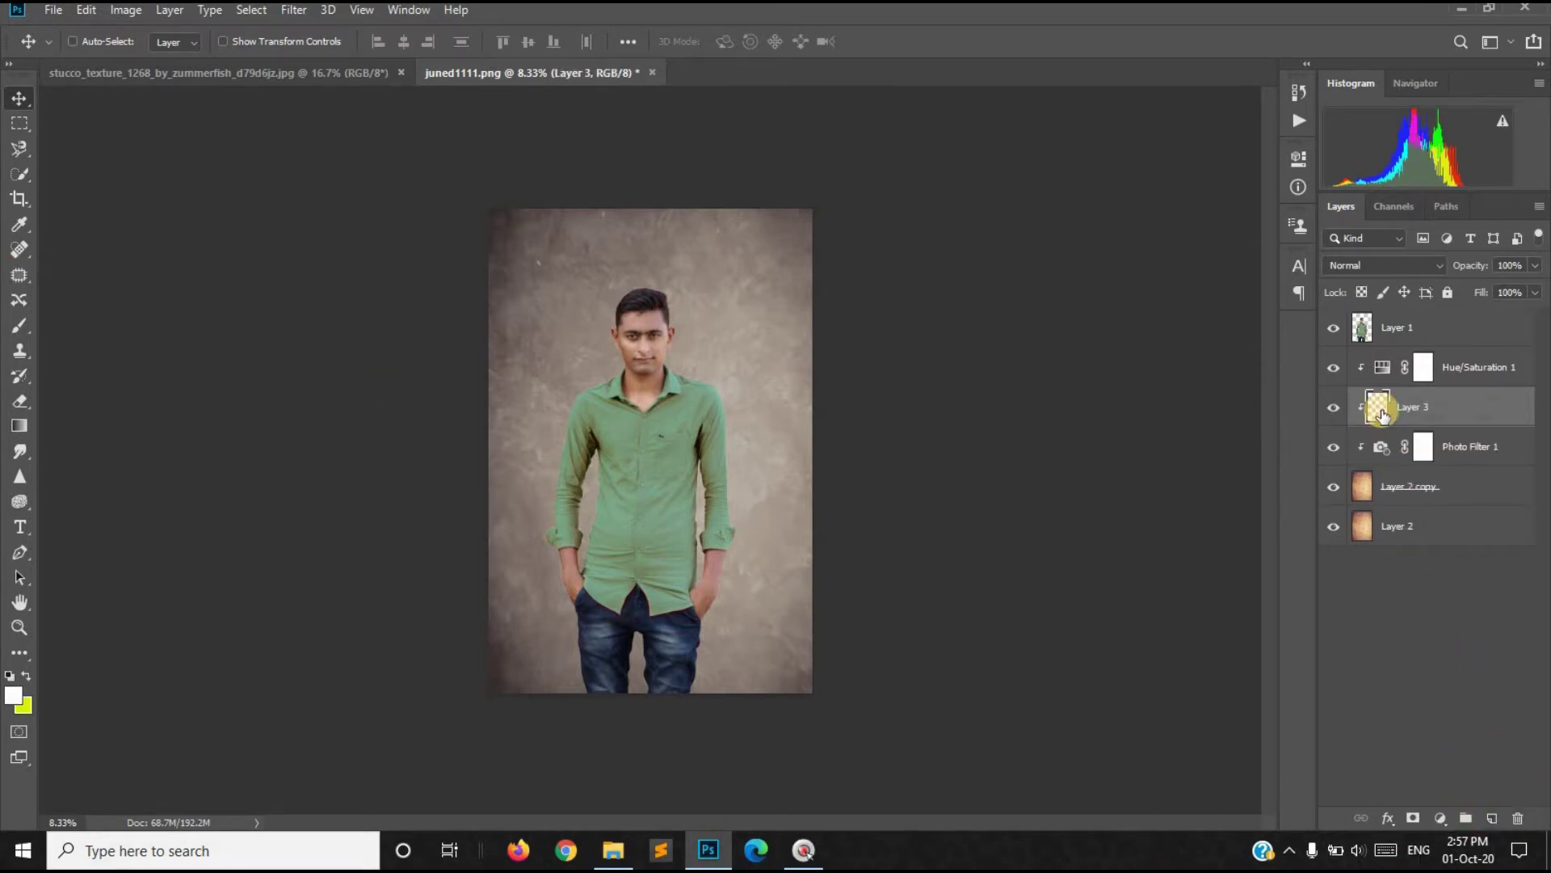
mouse_move(1409, 383)
mouse_down()
mouse_move(1425, 410)
mouse_move(1412, 362)
mouse_up()
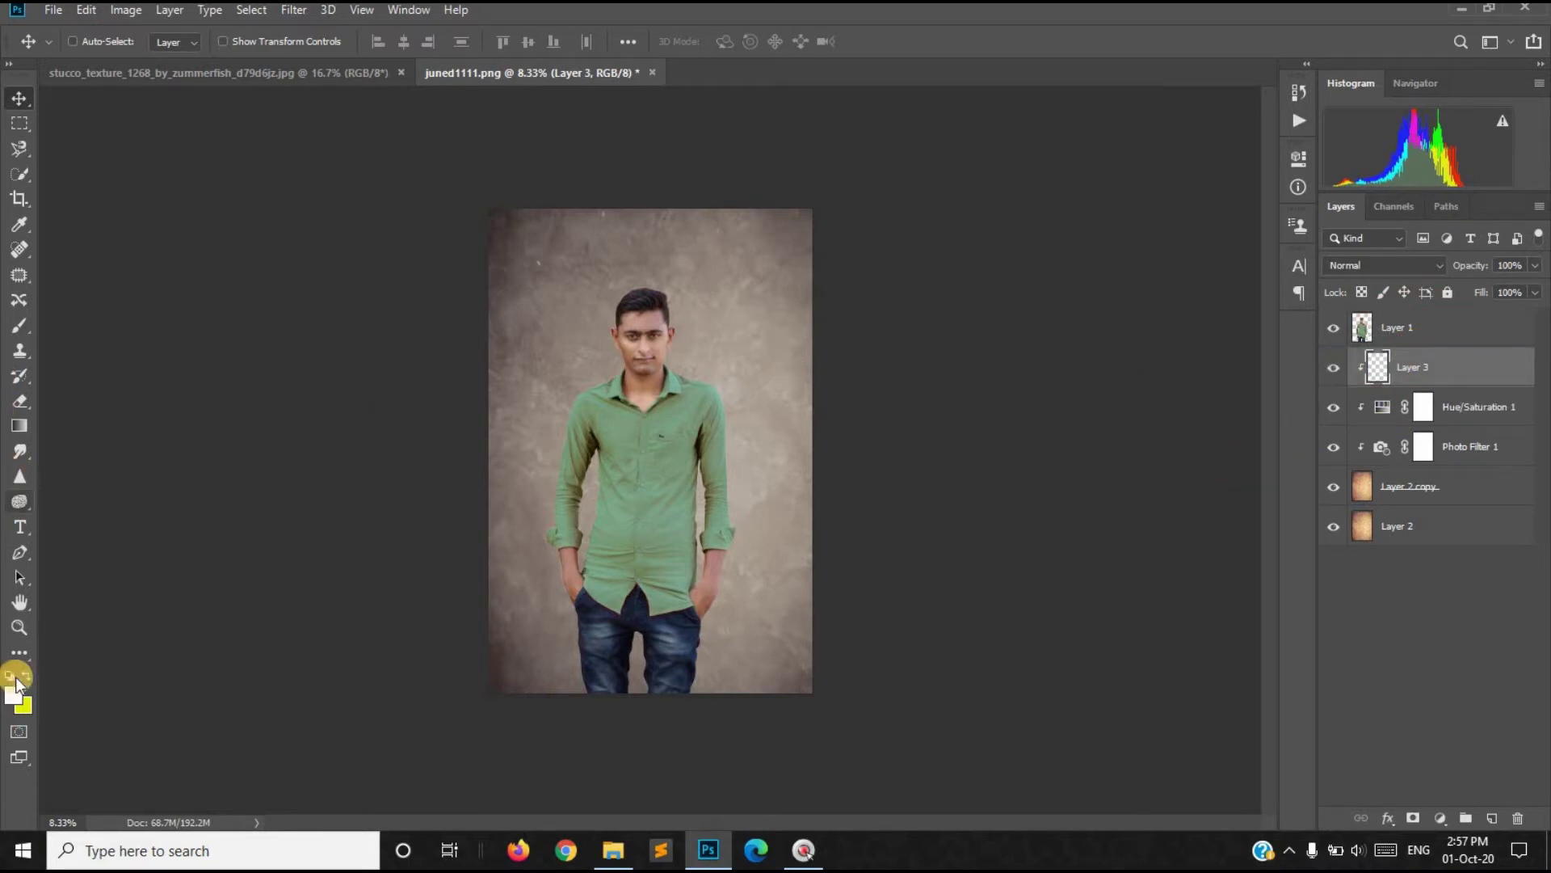
click(39, 325)
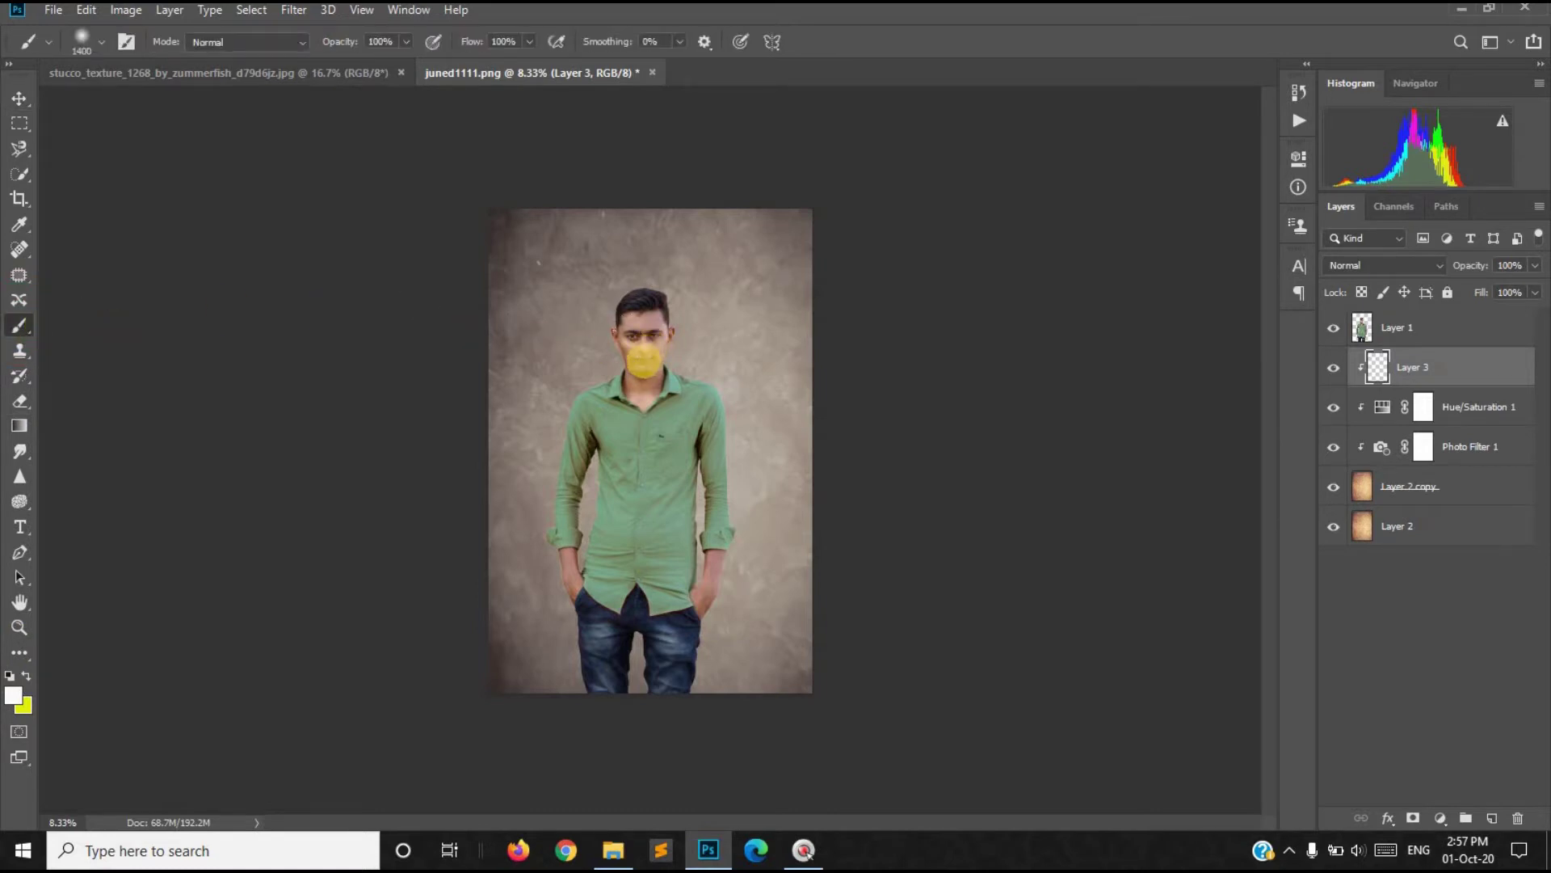
click(644, 362)
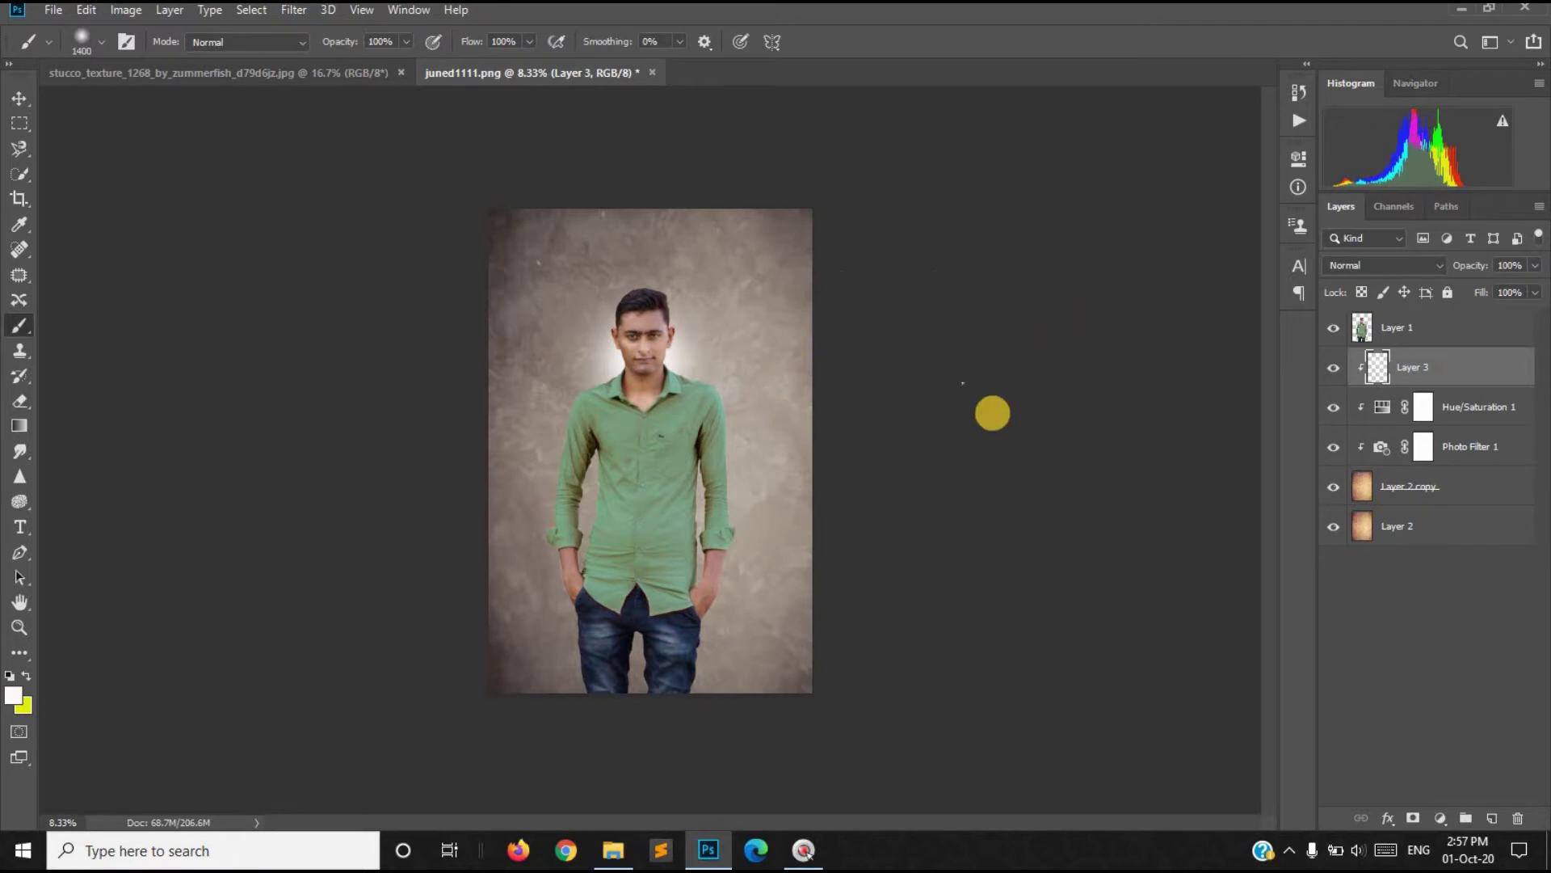
Step: Scale the white glow up to about 128% around the man's upper body
key(ctrl+t)
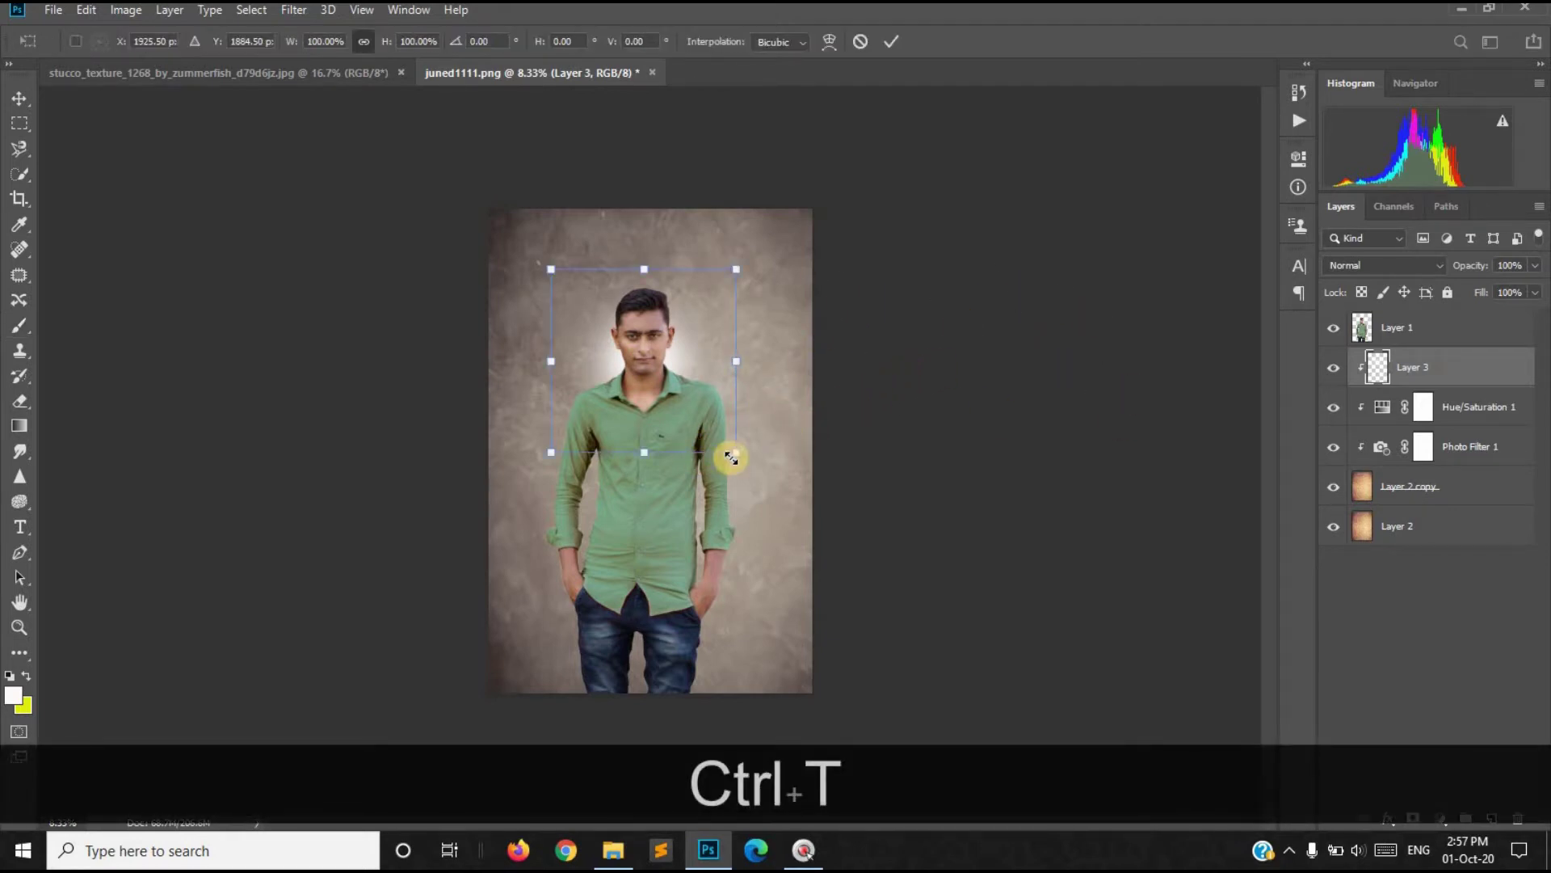
drag(743, 455, 793, 466)
drag(701, 444, 689, 424)
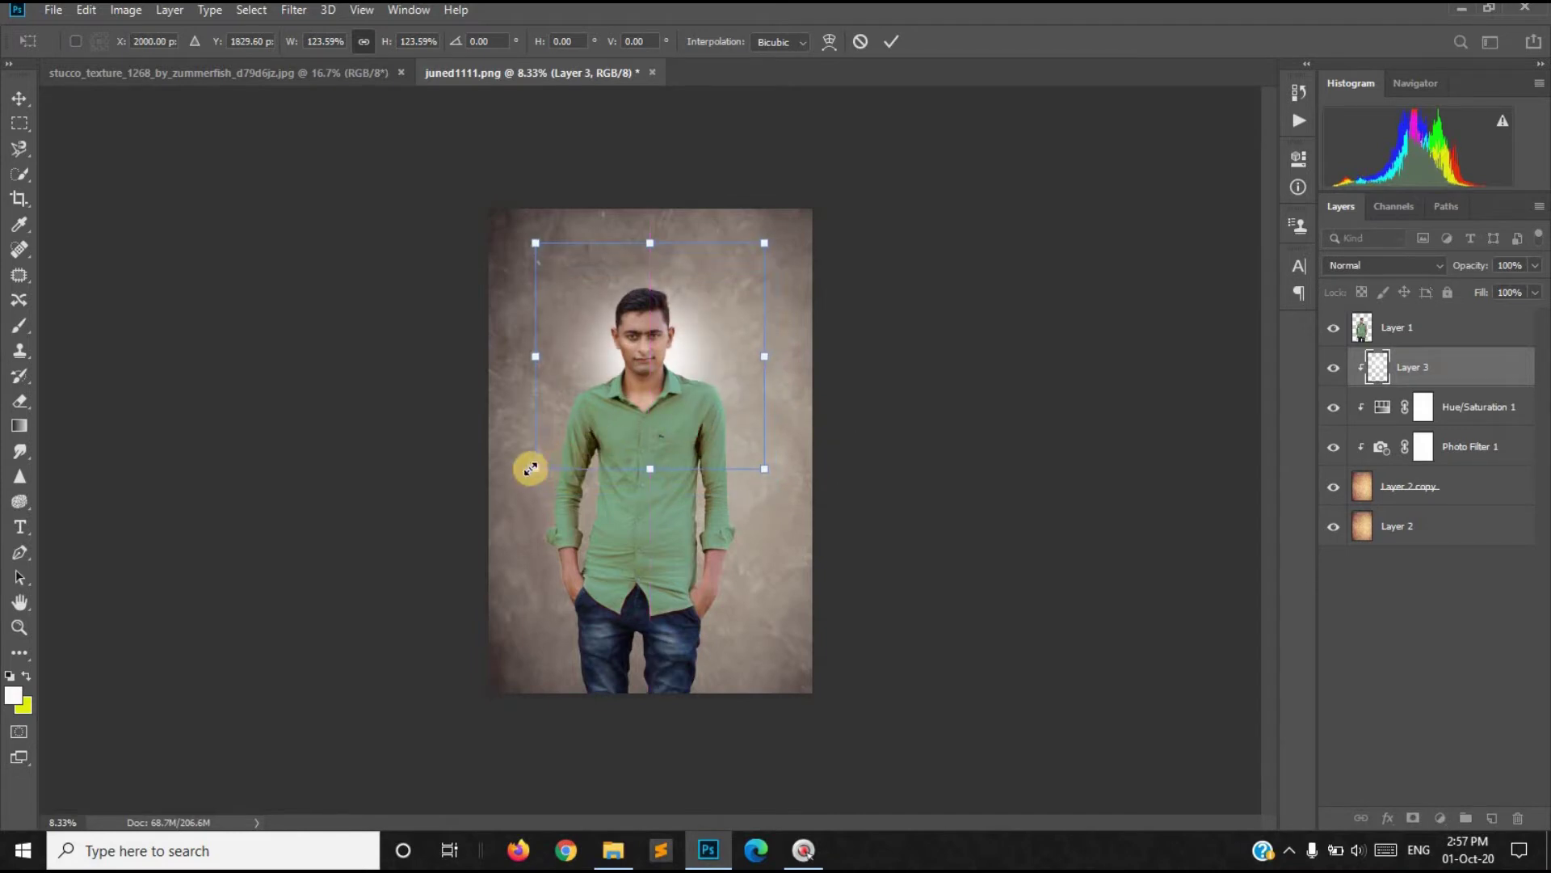
drag(526, 474, 518, 483)
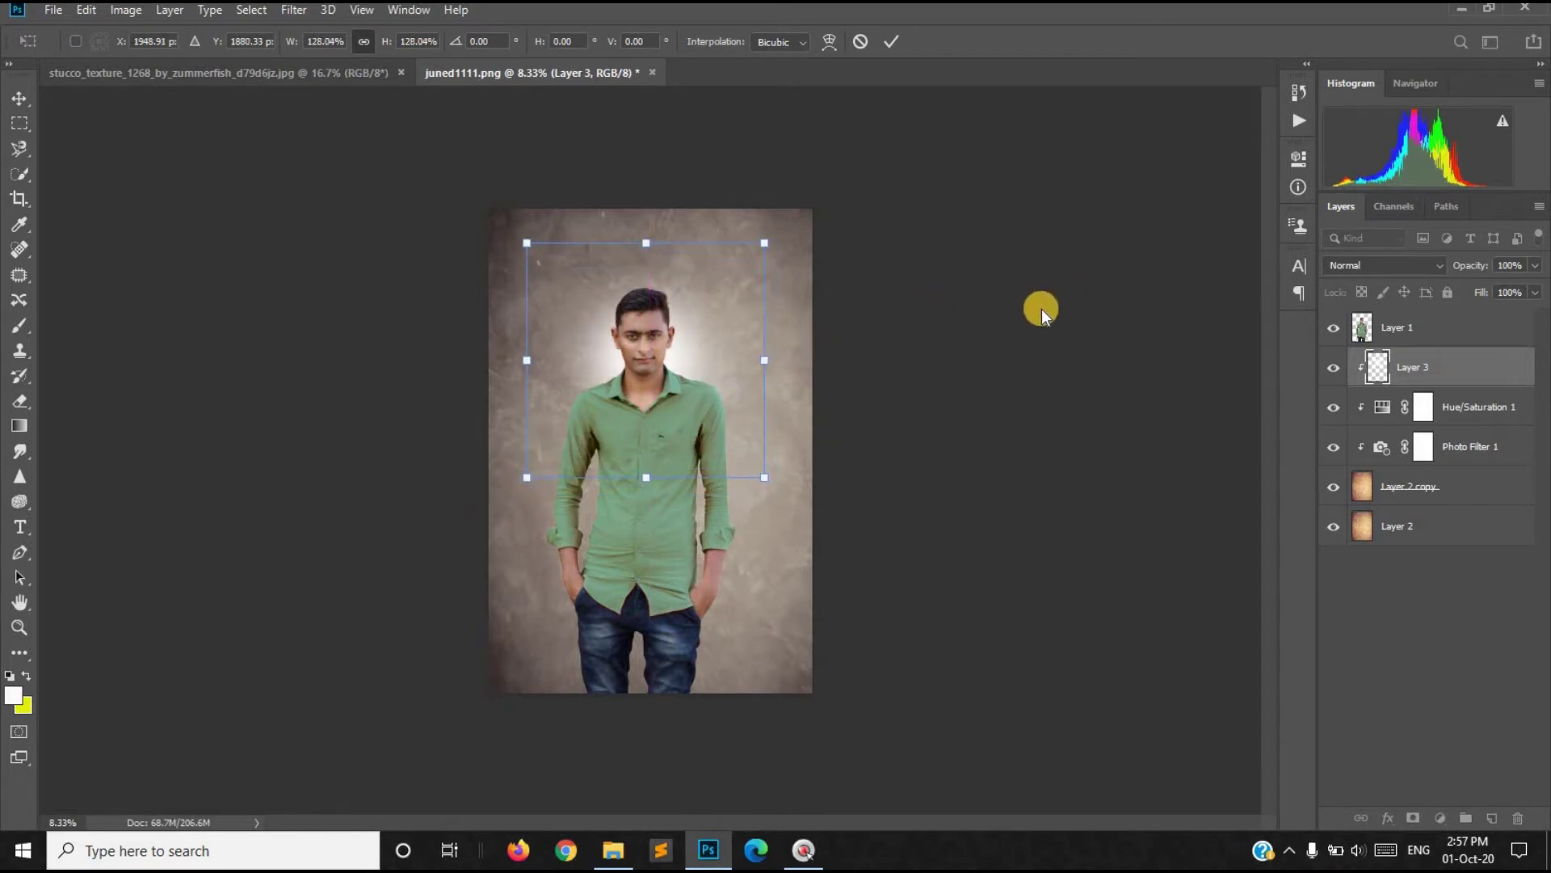
key(b)
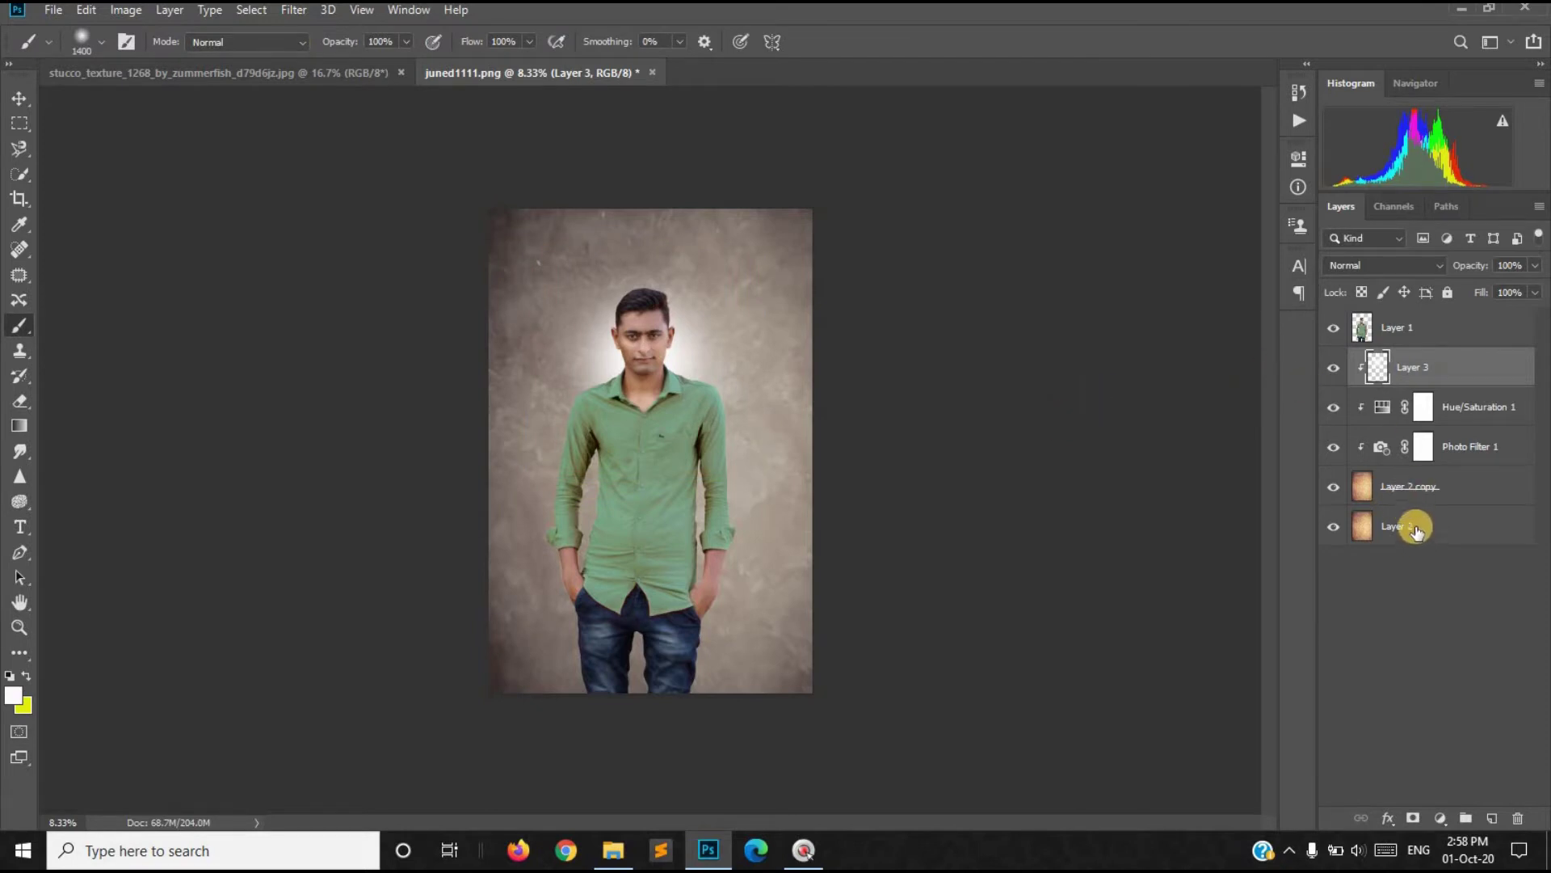
Step: Move the Layer 2 texture to the top of the stack in Hard Light at 50% opacity
drag(1416, 529, 1431, 320)
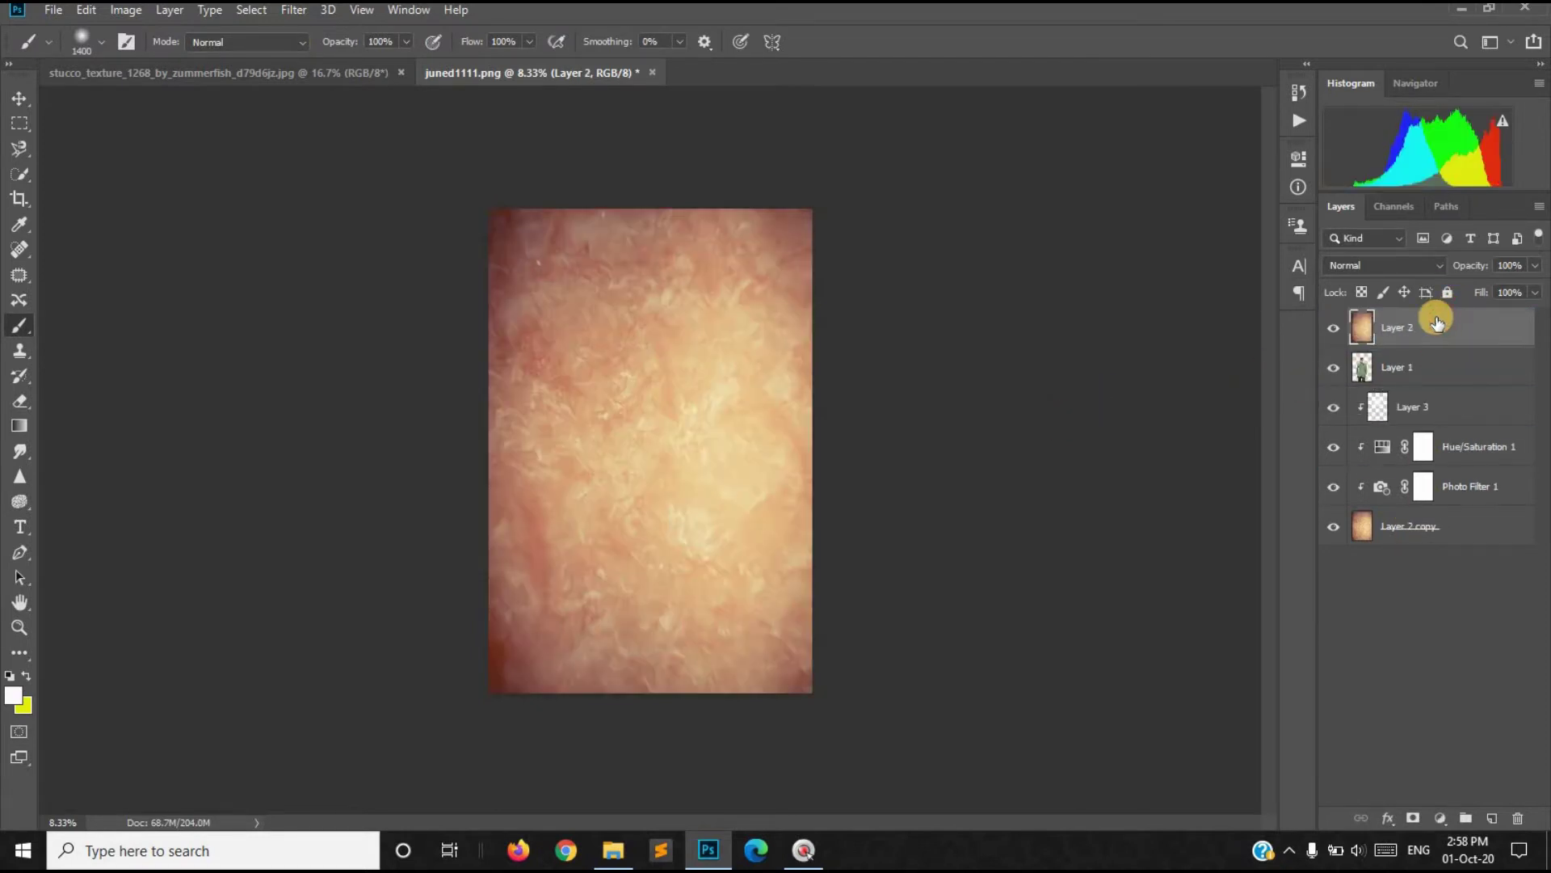
click(1390, 264)
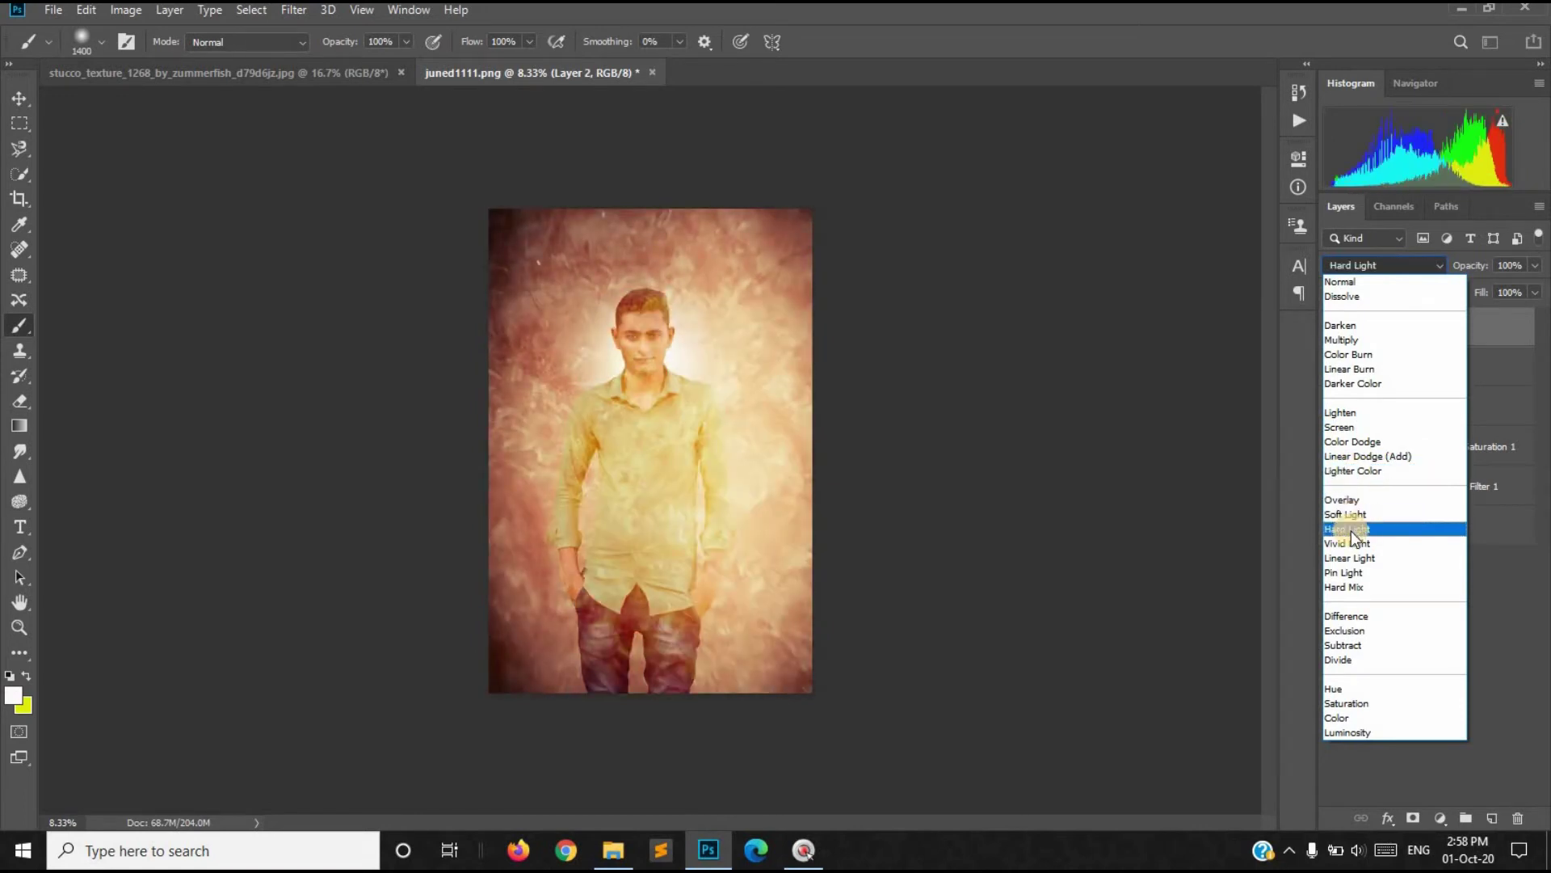
click(1351, 530)
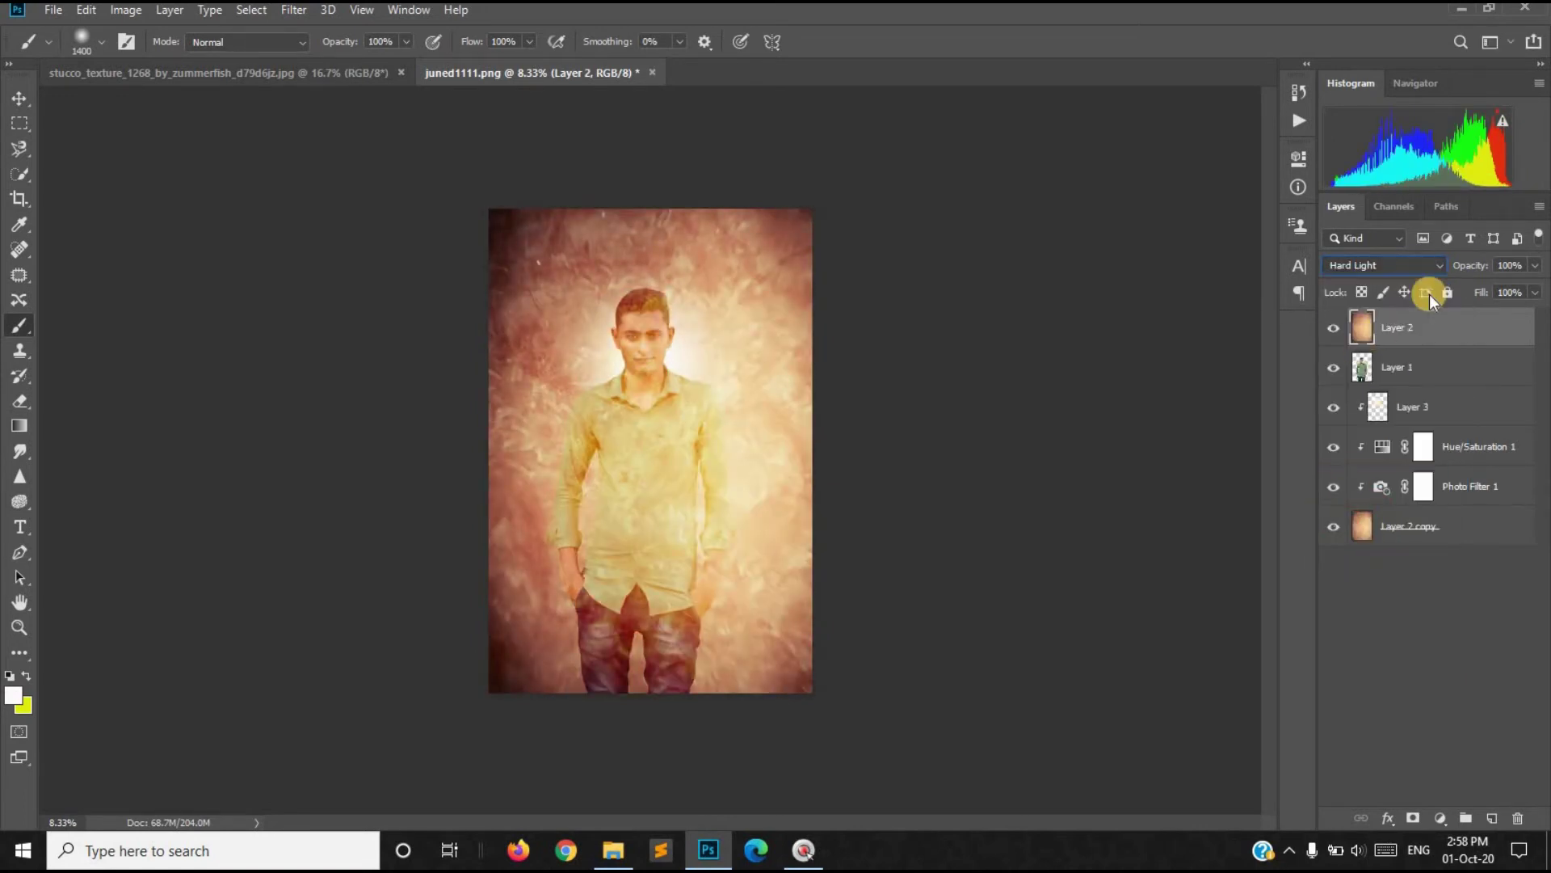
click(1530, 271)
drag(1533, 289, 1491, 289)
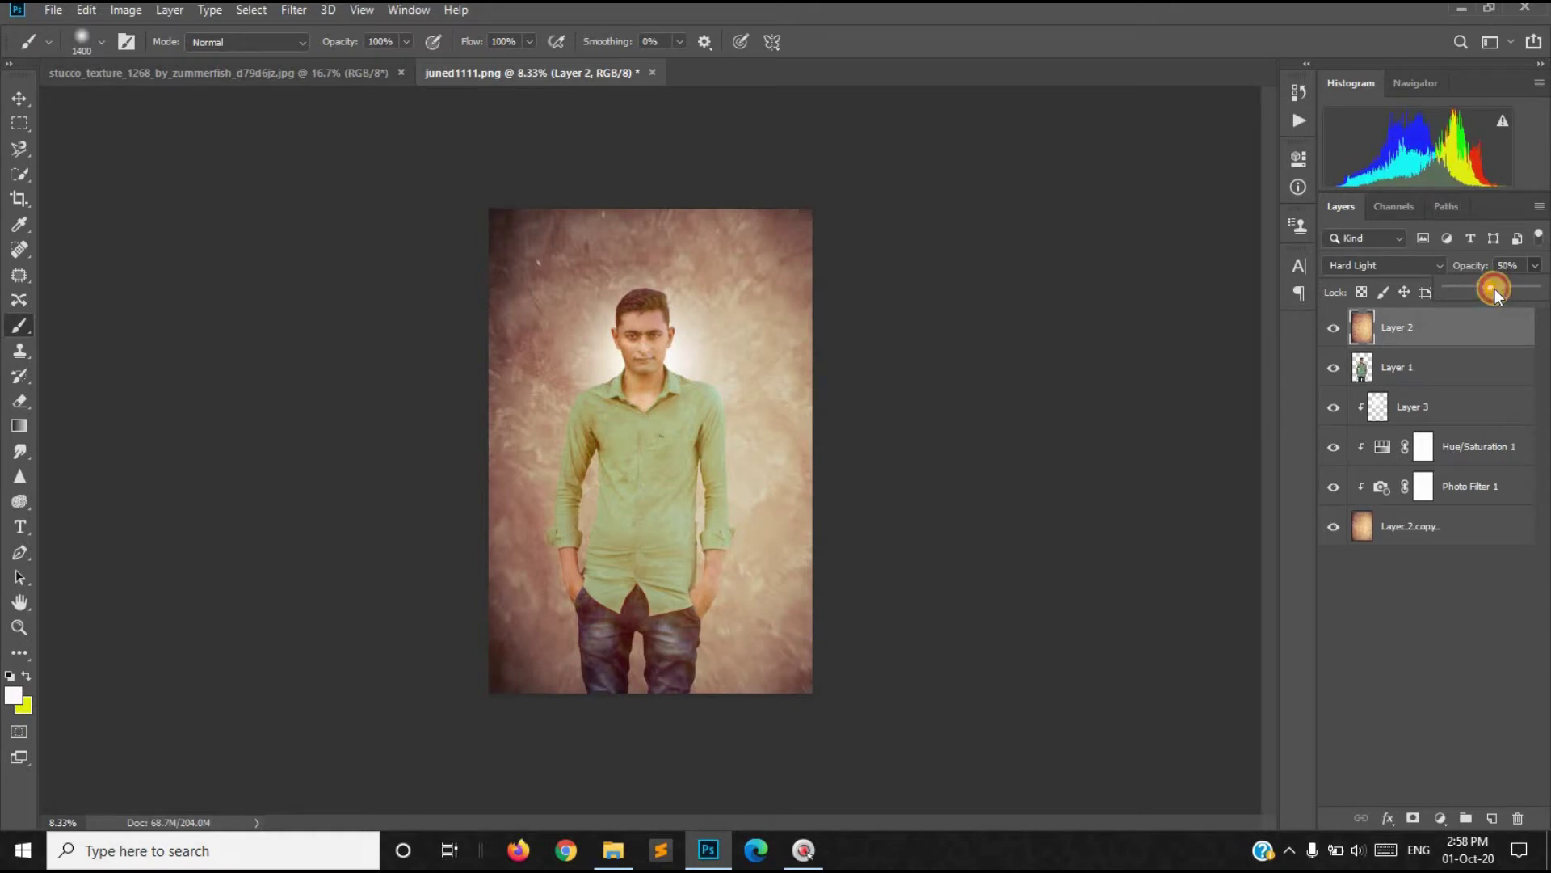
click(1538, 267)
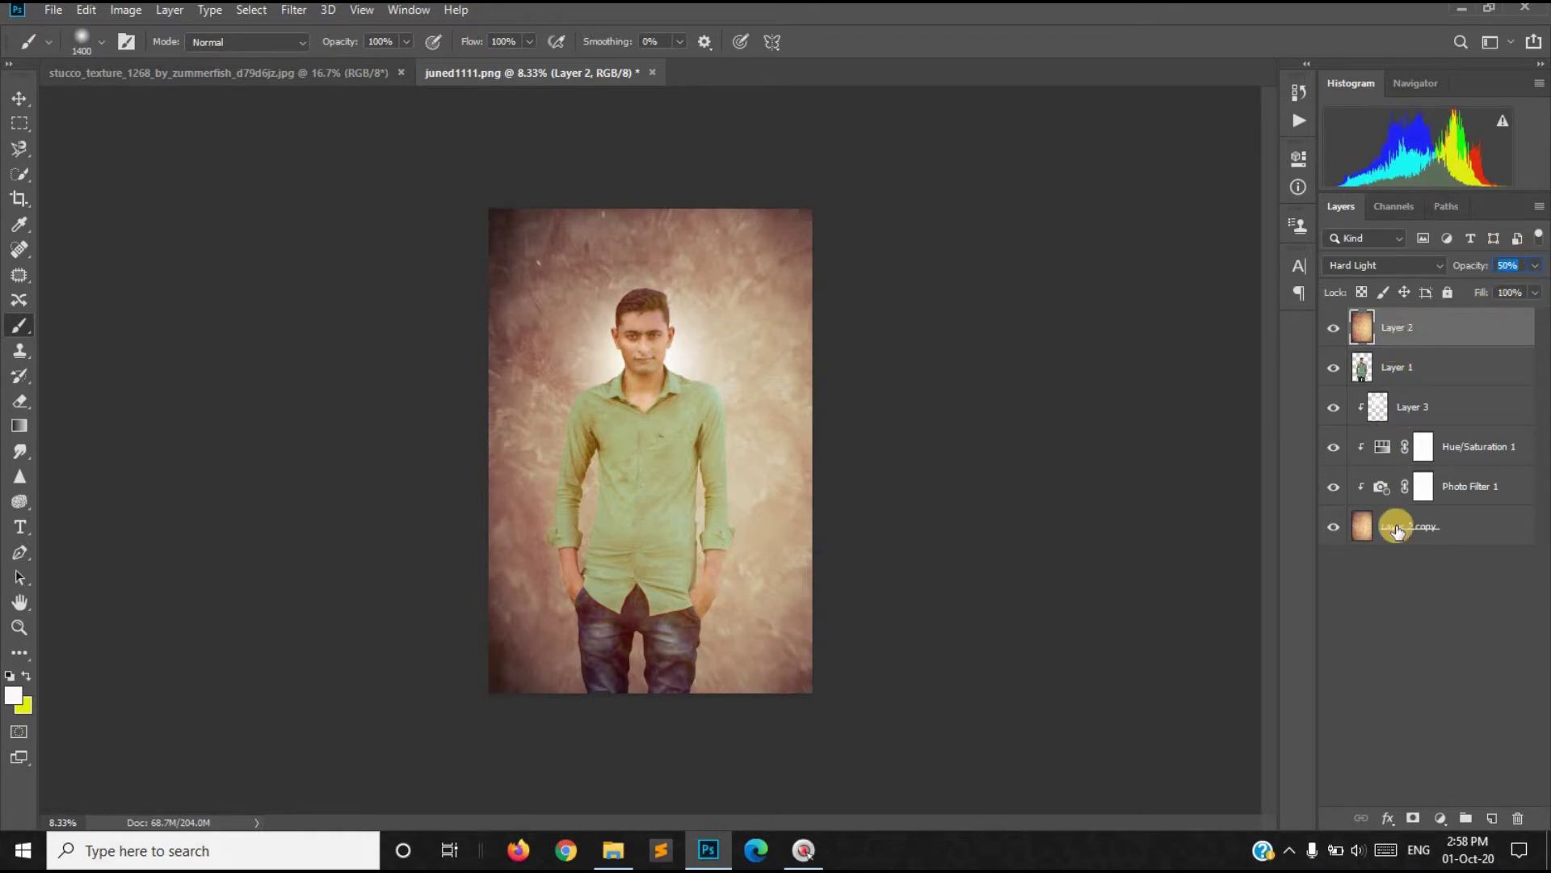
click(1439, 819)
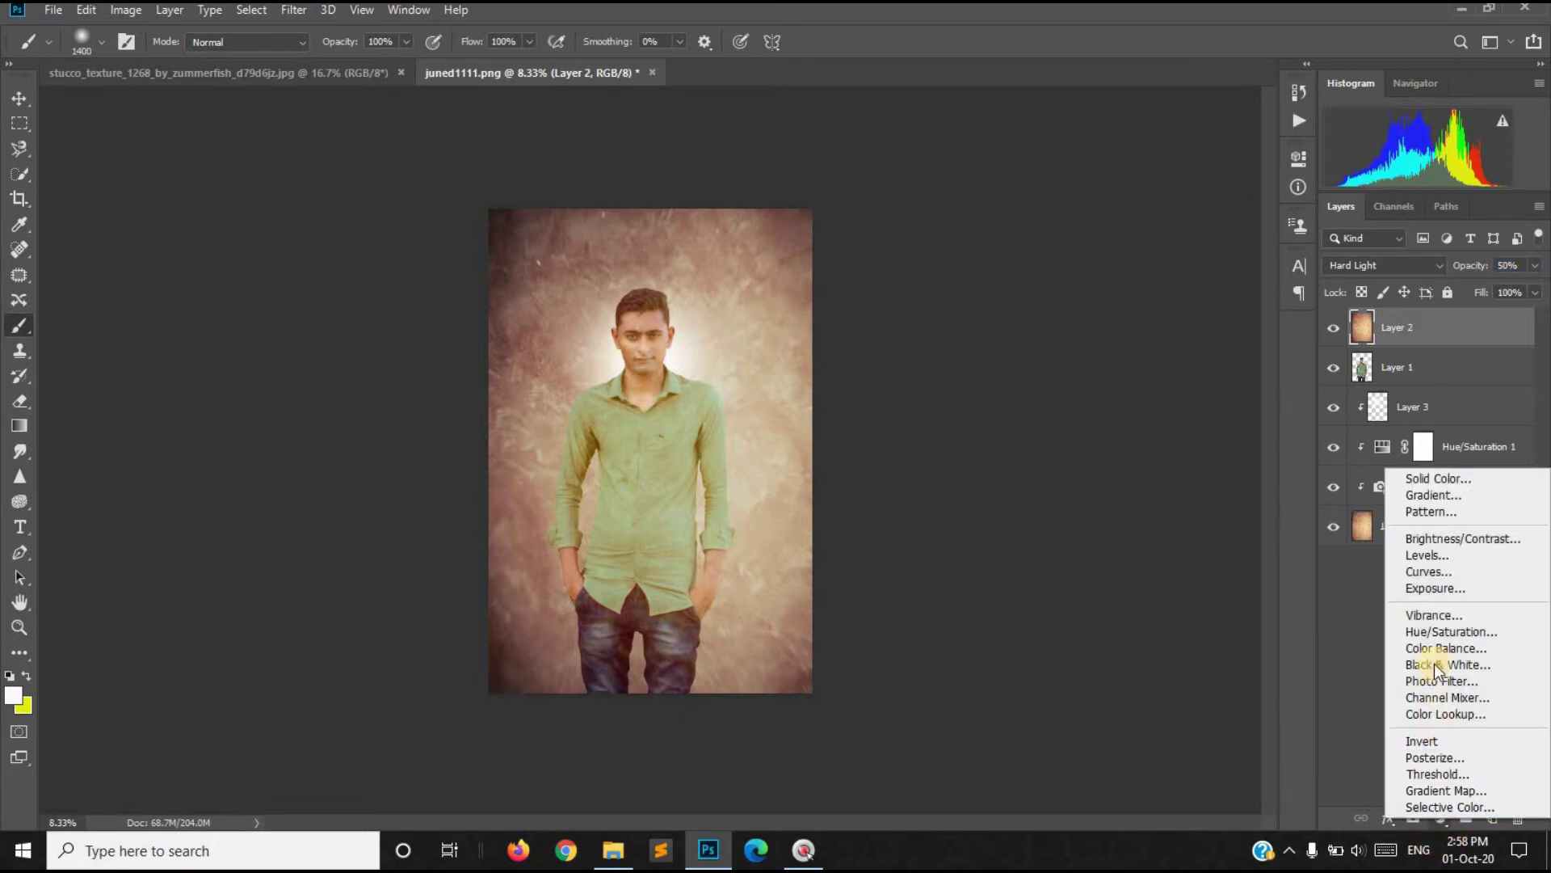
Step: Add Hue/Saturation 2 clipped to Layer 2, lowering saturation and nudging lightness
click(1434, 629)
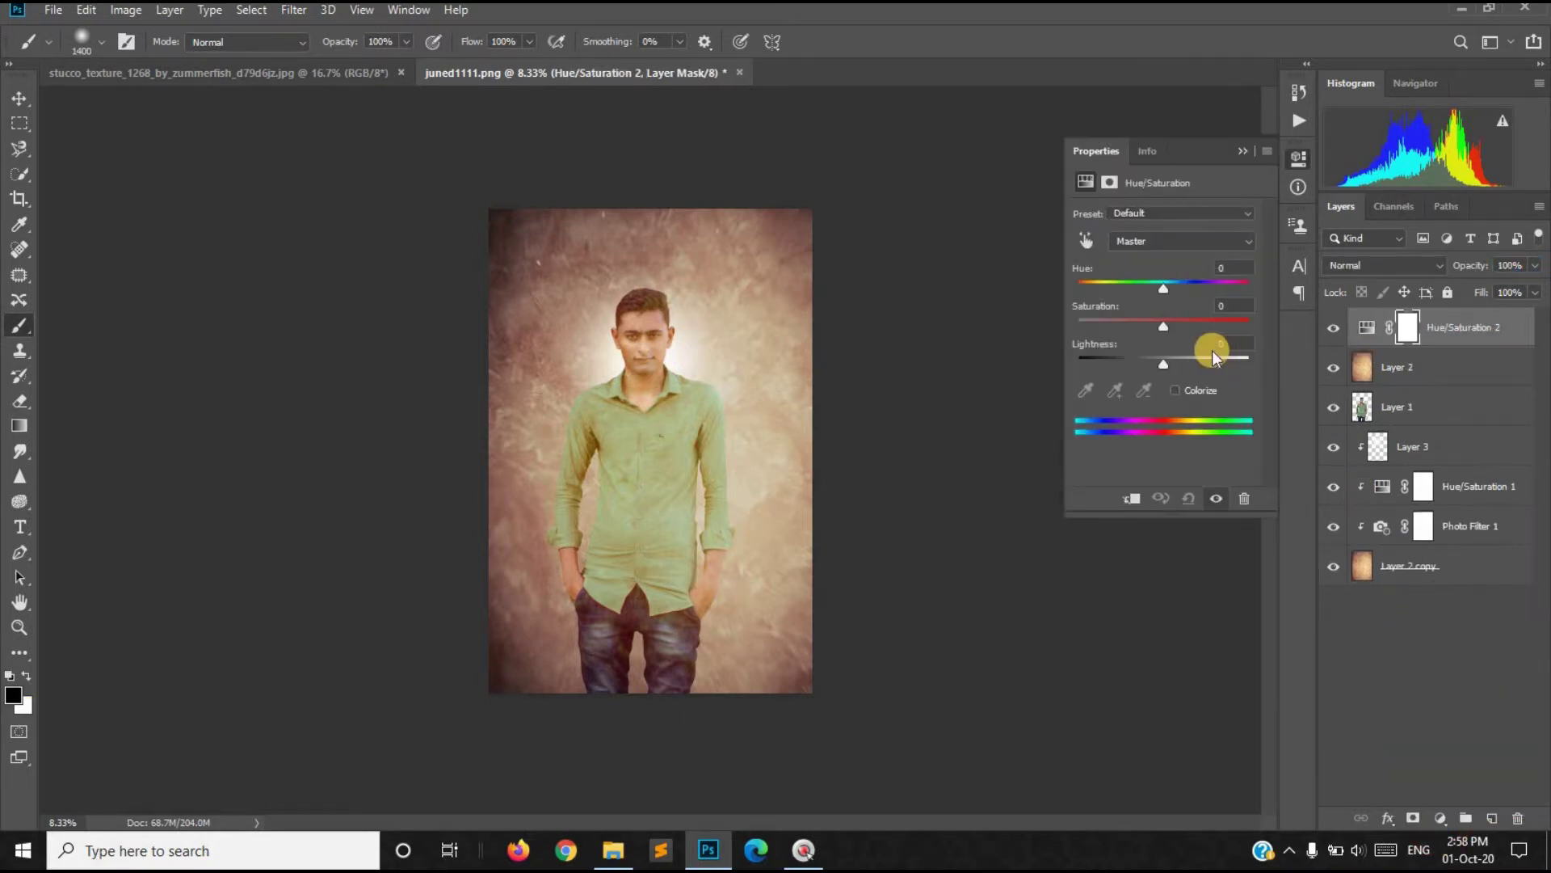
click(1131, 499)
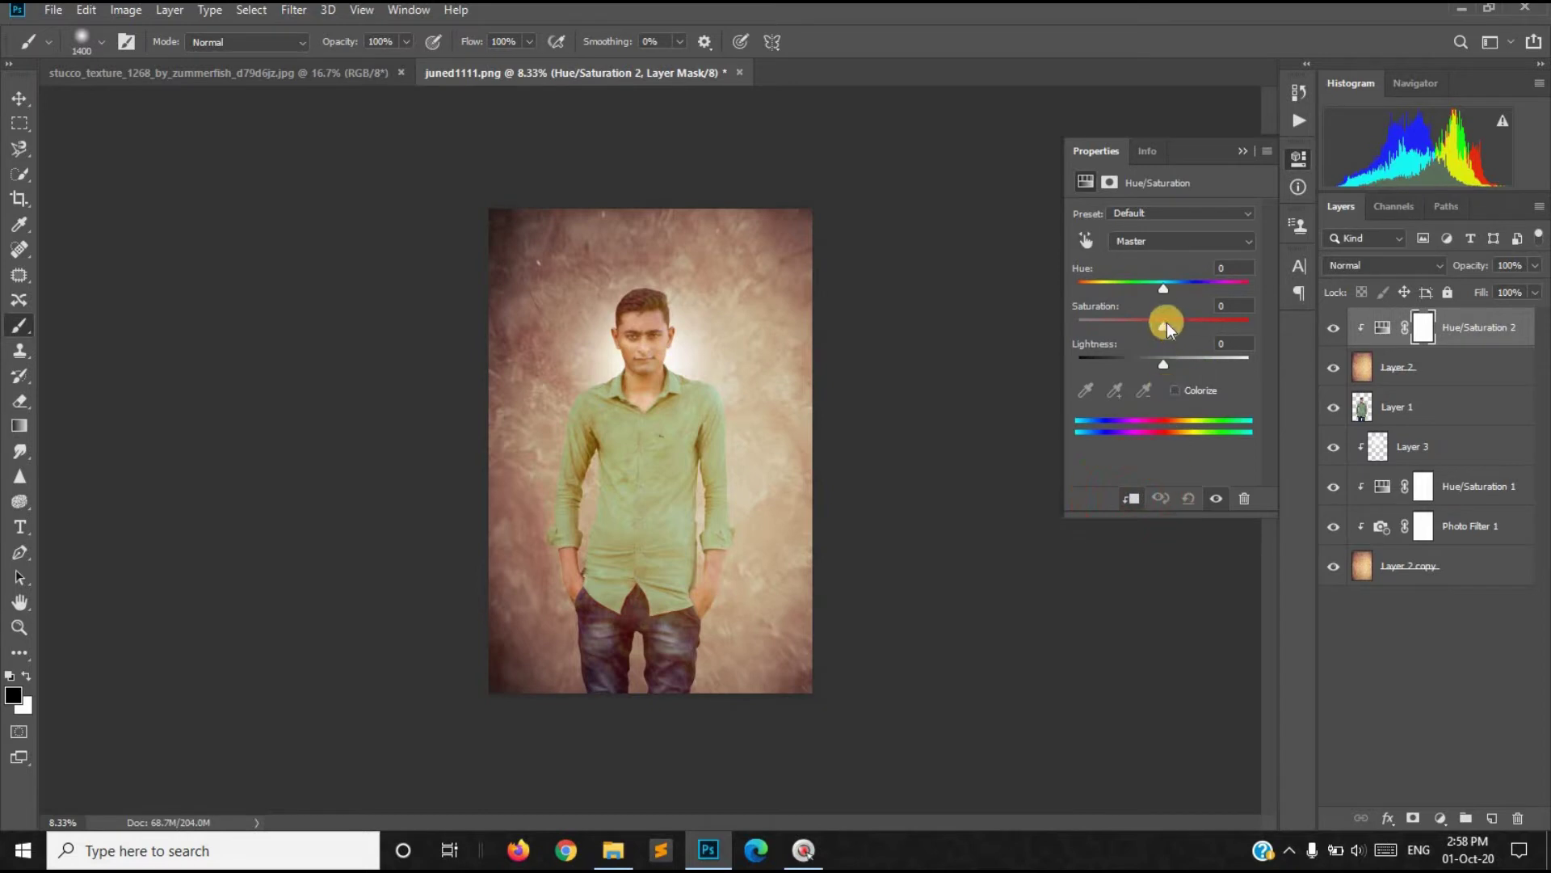
drag(1165, 323, 1135, 328)
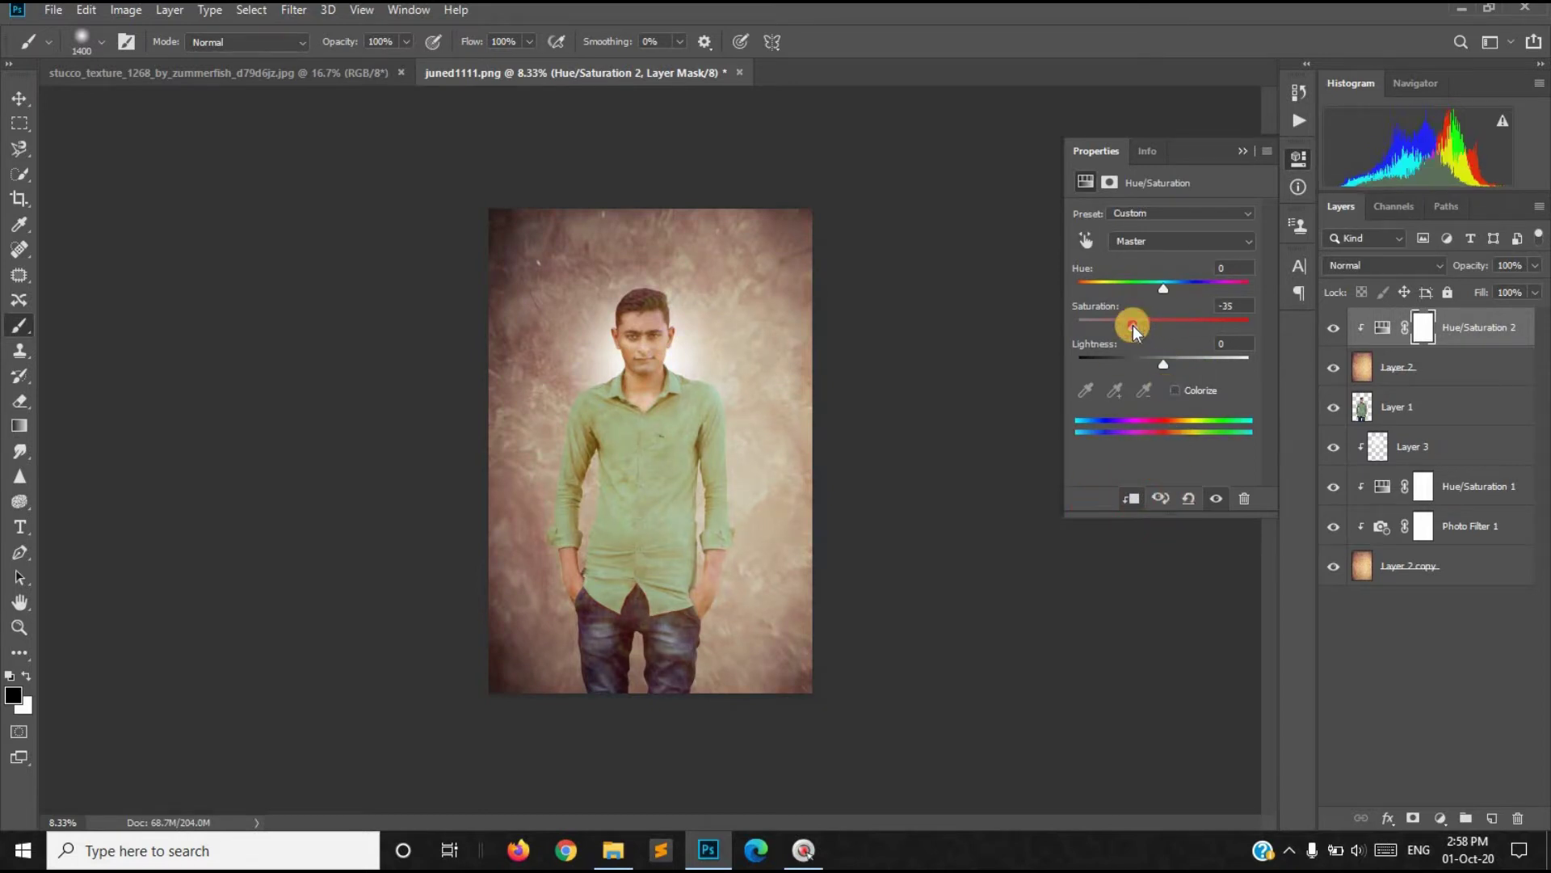
click(1160, 363)
drag(1160, 363, 1116, 327)
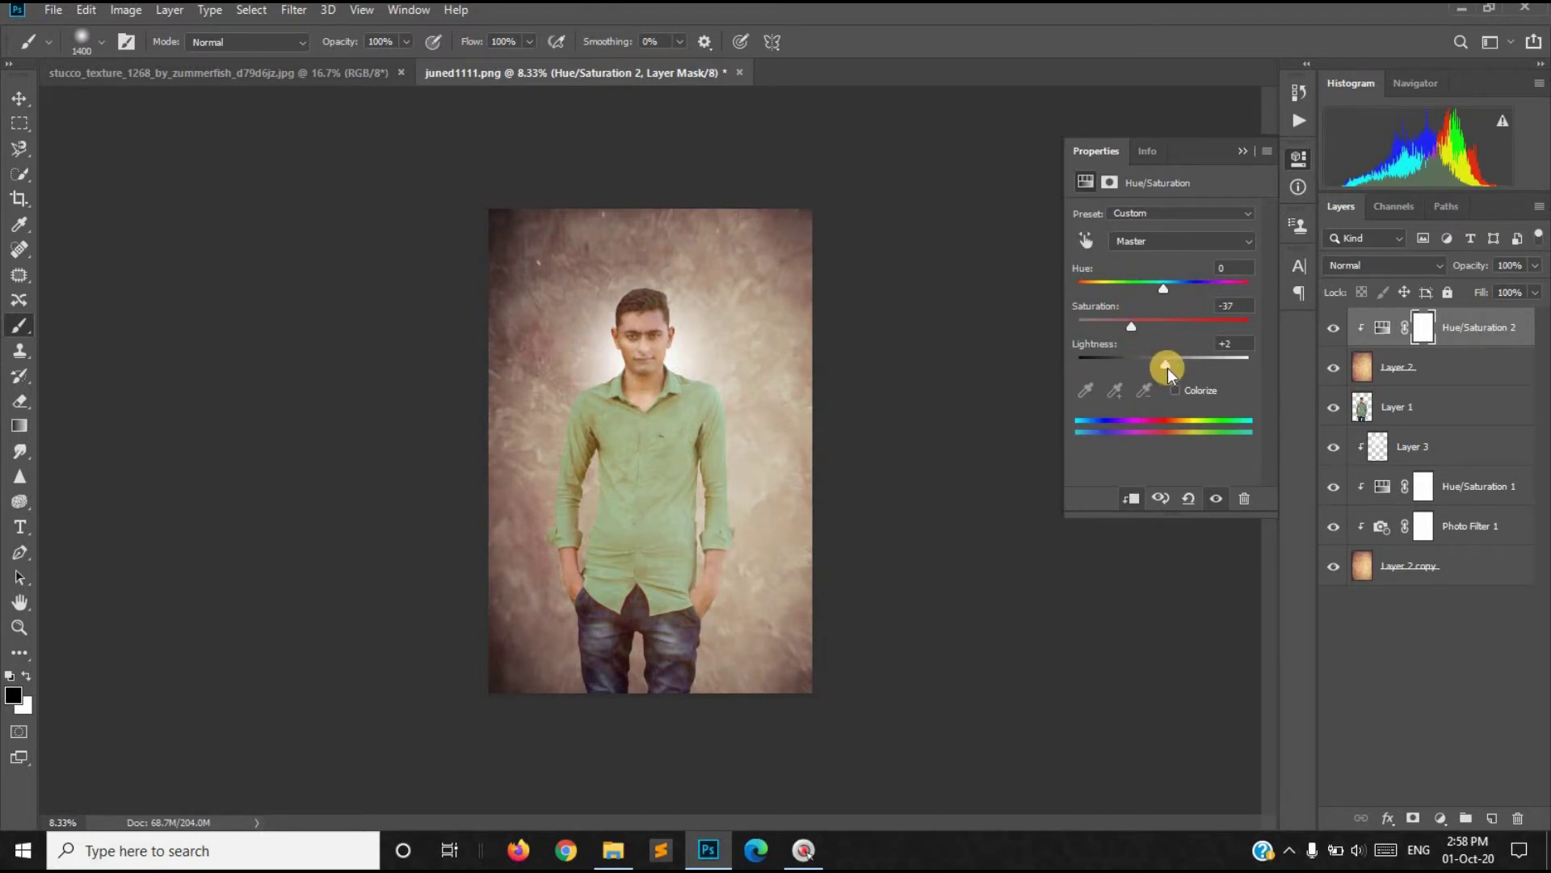
mouse_move(1126, 321)
mouse_down()
mouse_move(1062, 318)
mouse_move(1119, 322)
mouse_move(1098, 336)
mouse_move(1120, 340)
mouse_up()
click(1244, 145)
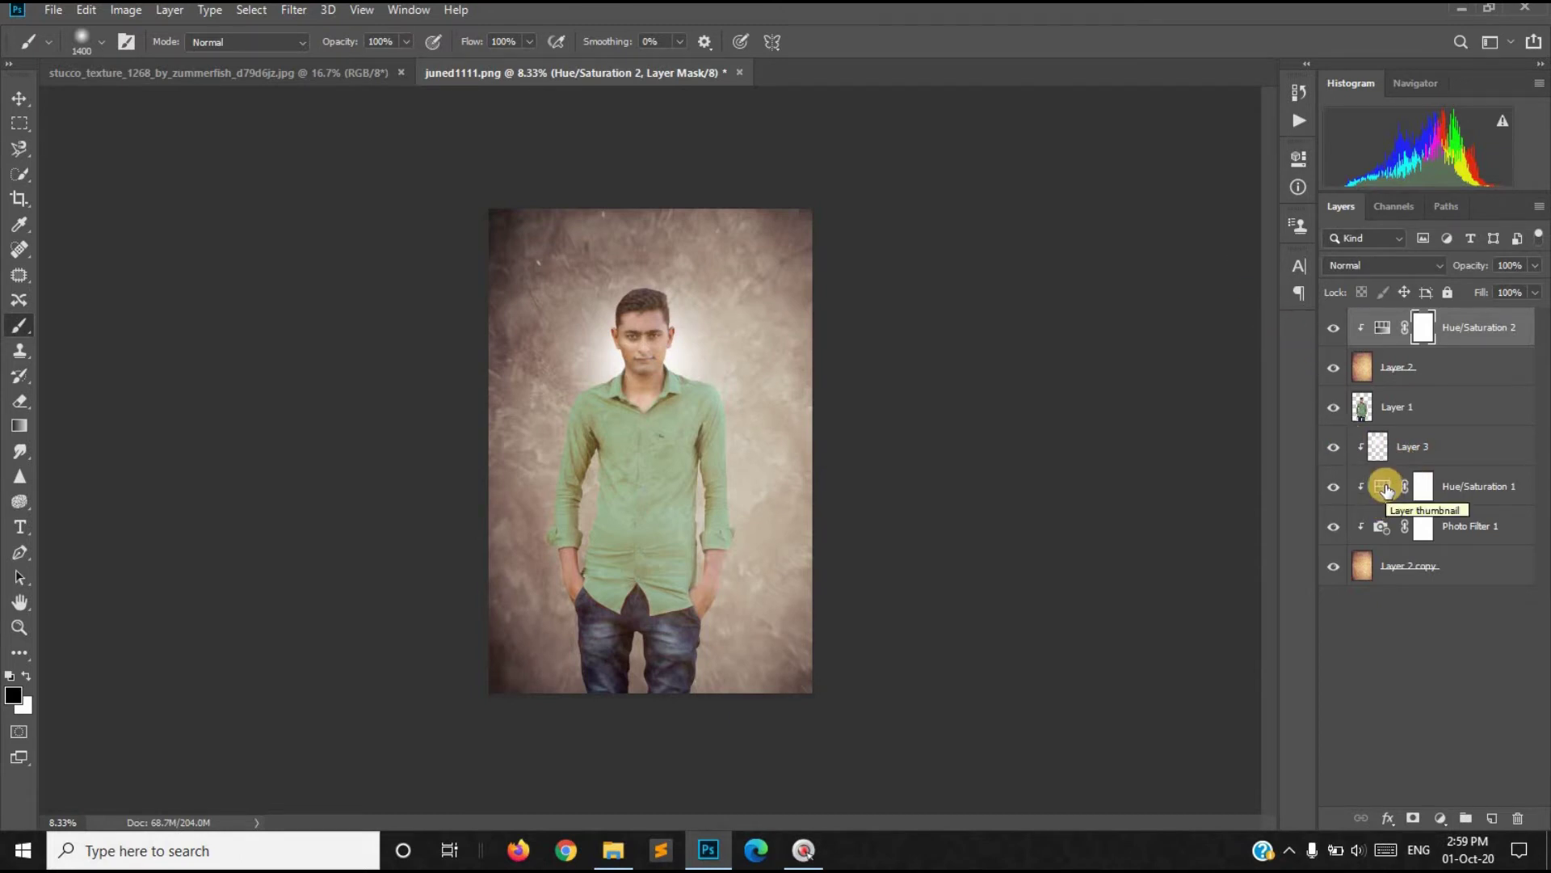
Step: Raise Hue/Saturation 1's saturation to -66
double_click(1384, 488)
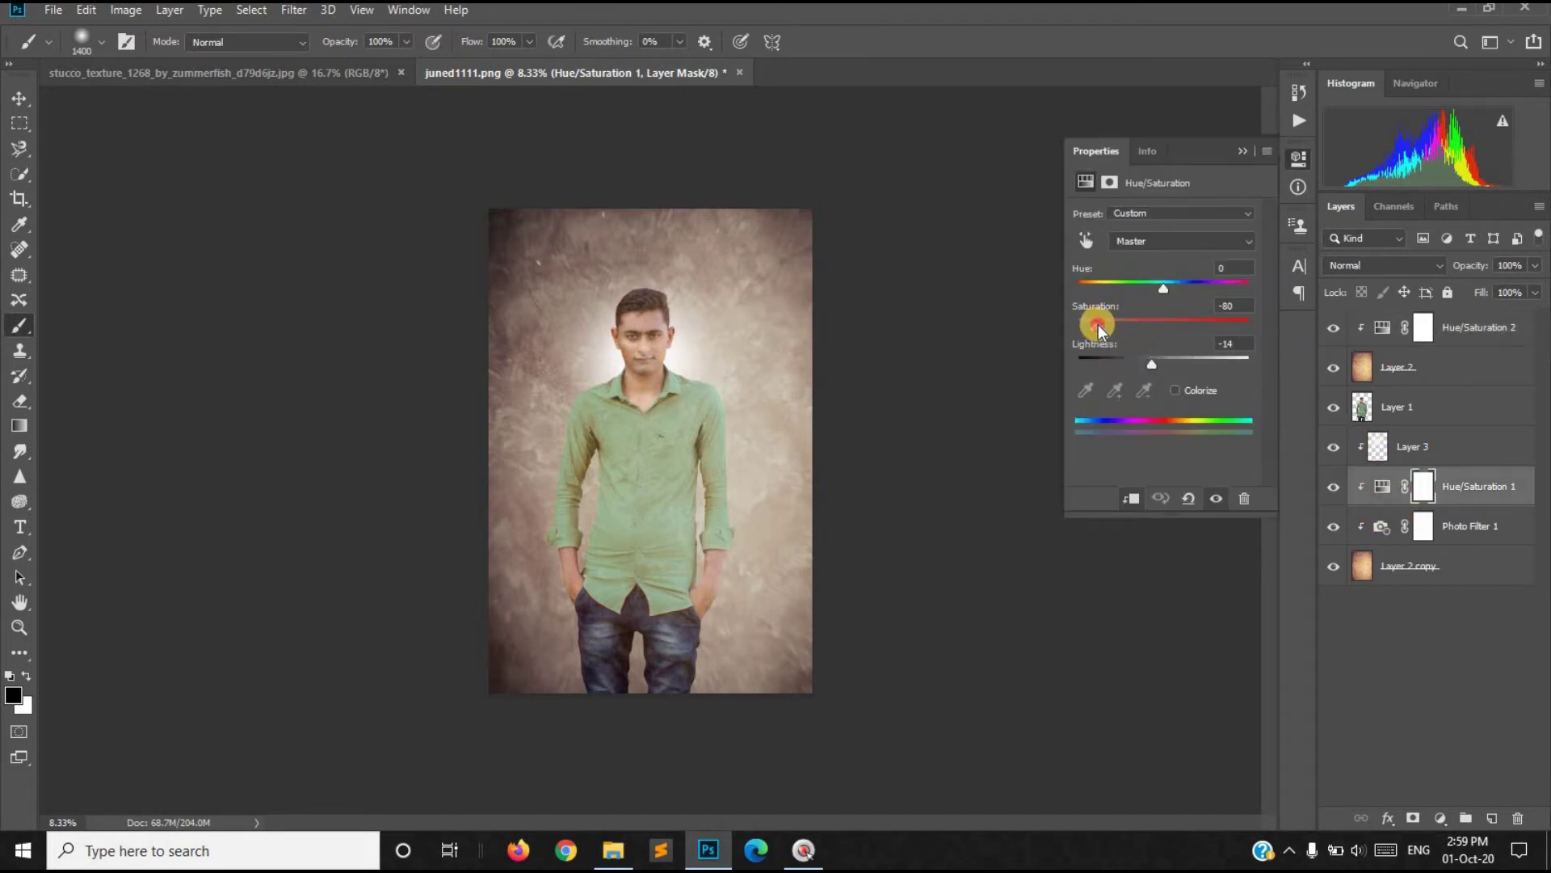
drag(1099, 326, 1109, 327)
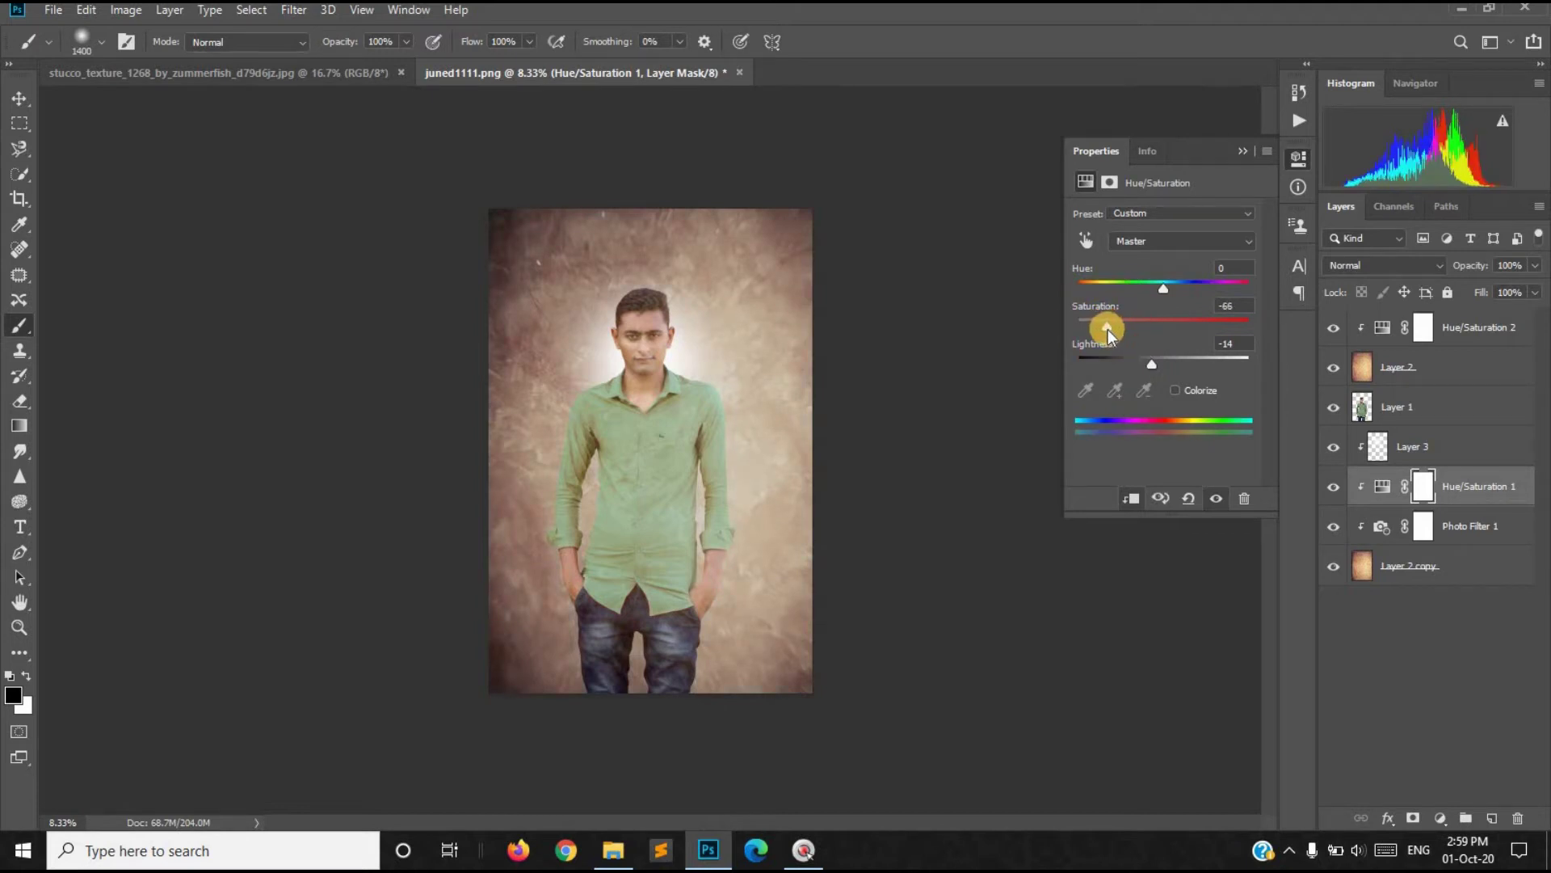
click(1241, 154)
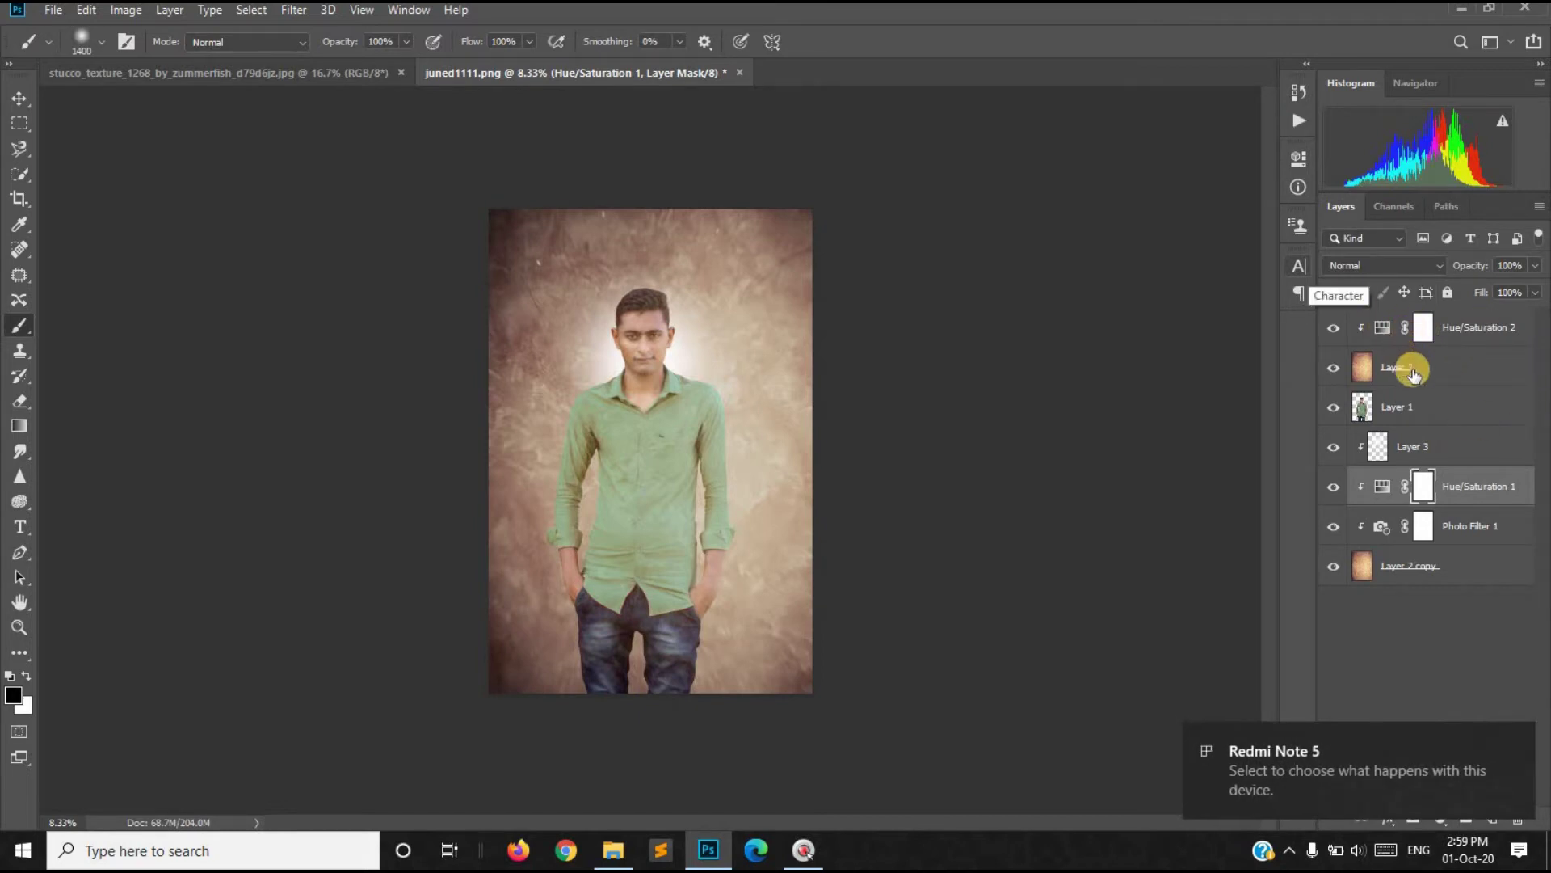
click(1427, 362)
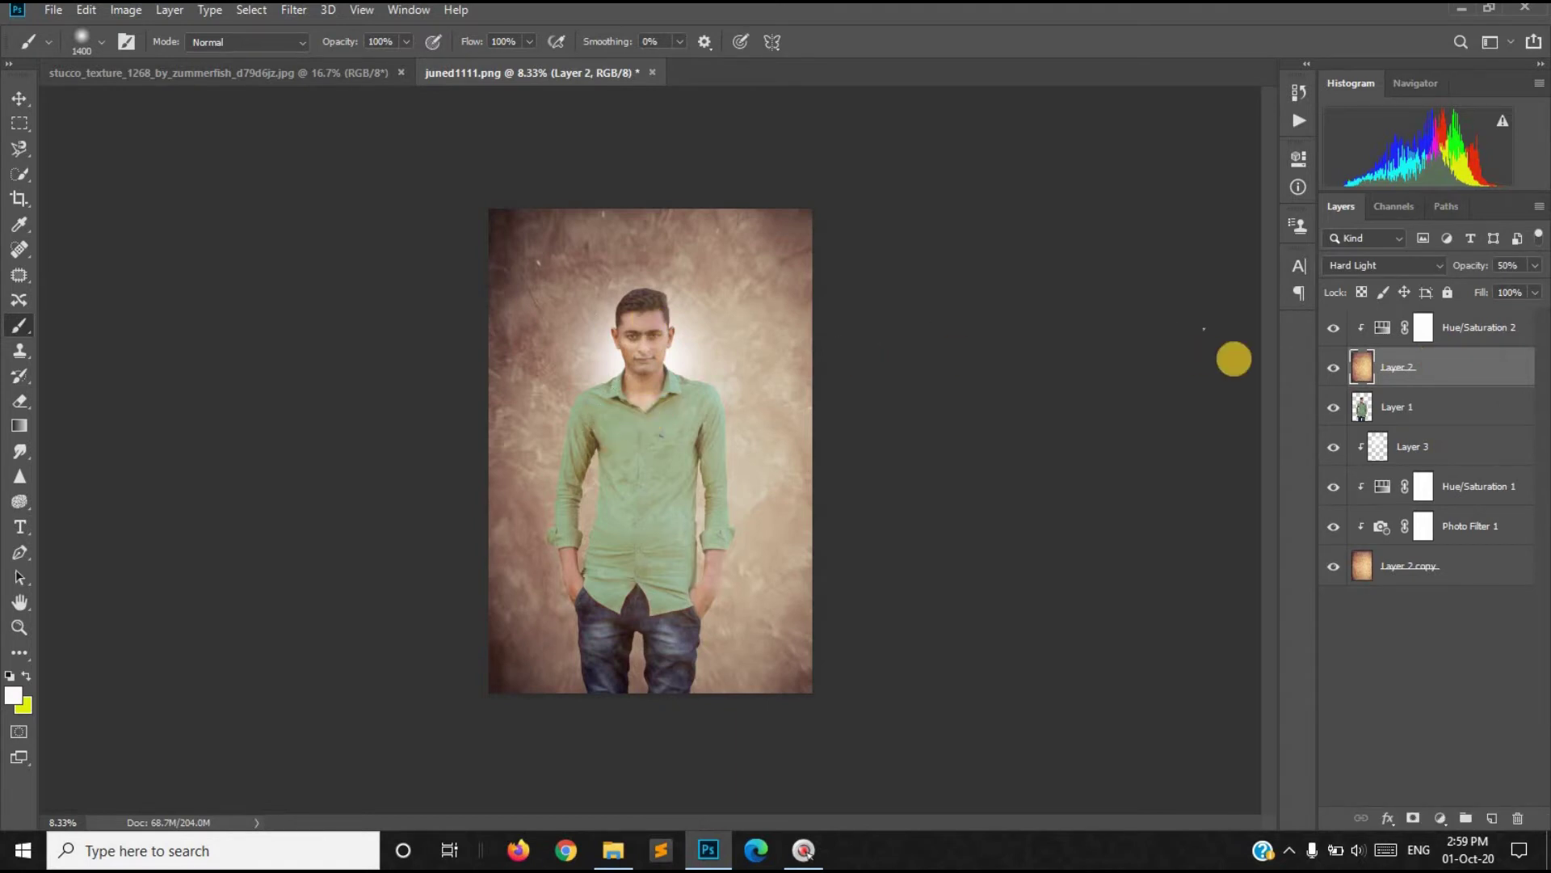
Step: Add a layer mask to the man's Layer 1 and start a gradient fade over the jeans
click(1406, 413)
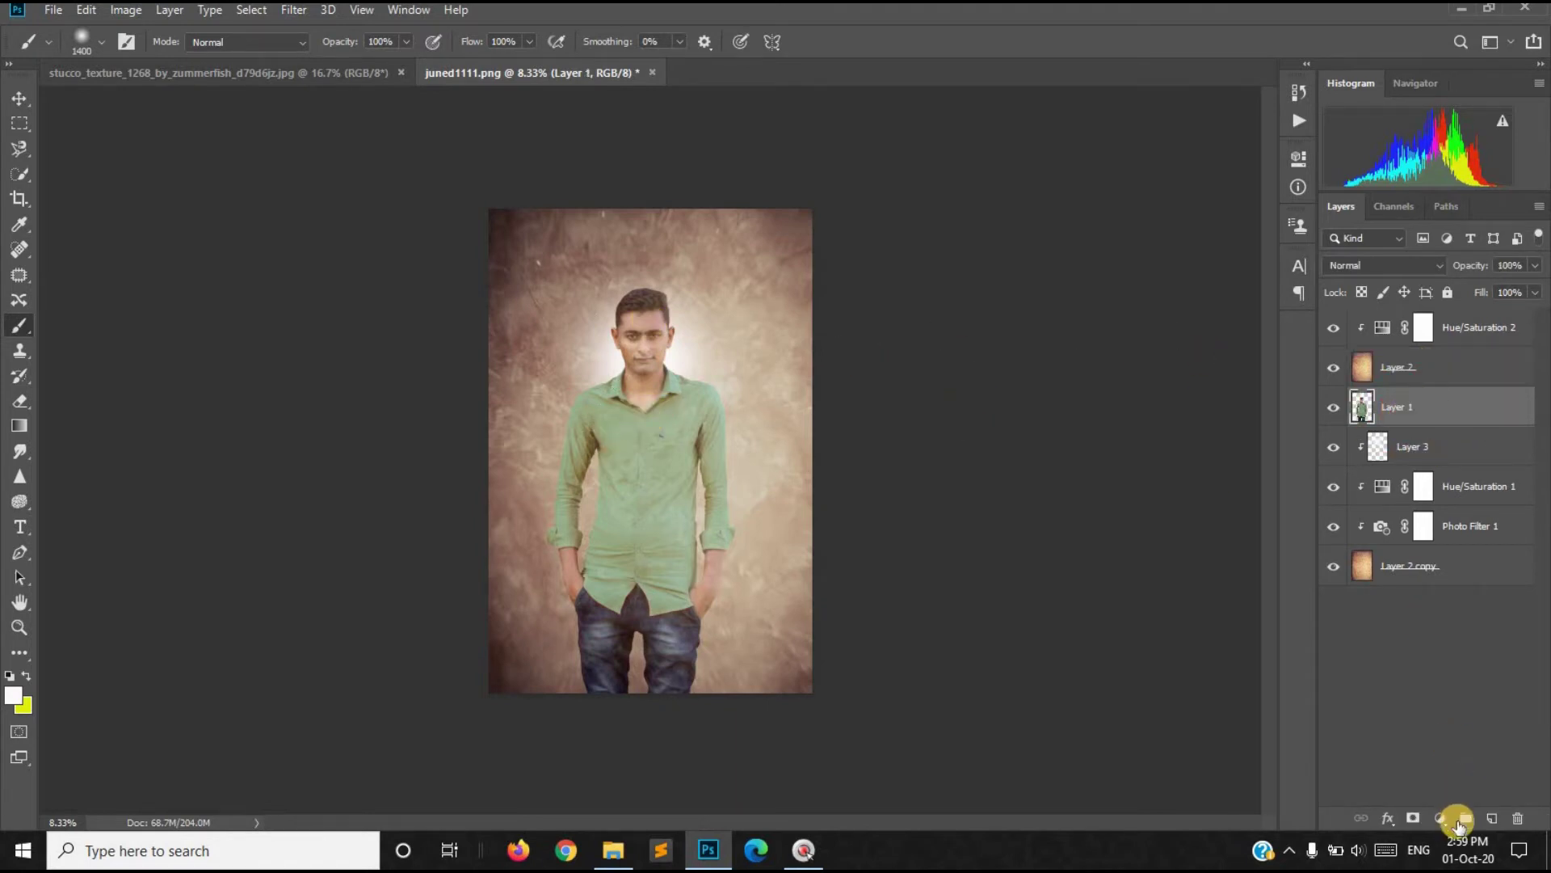
click(1410, 819)
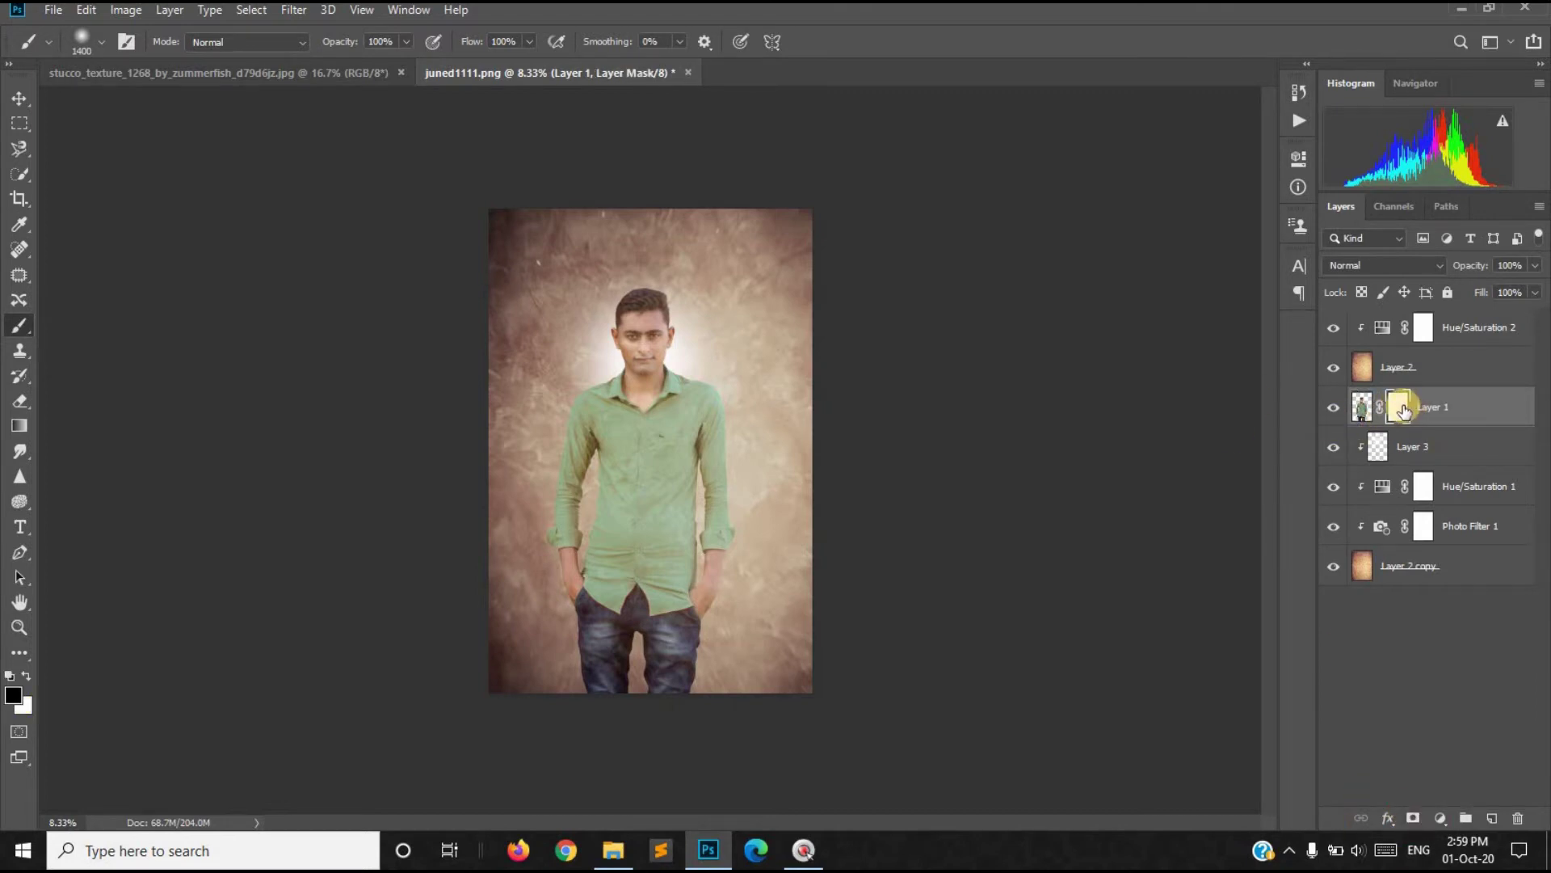
click(19, 426)
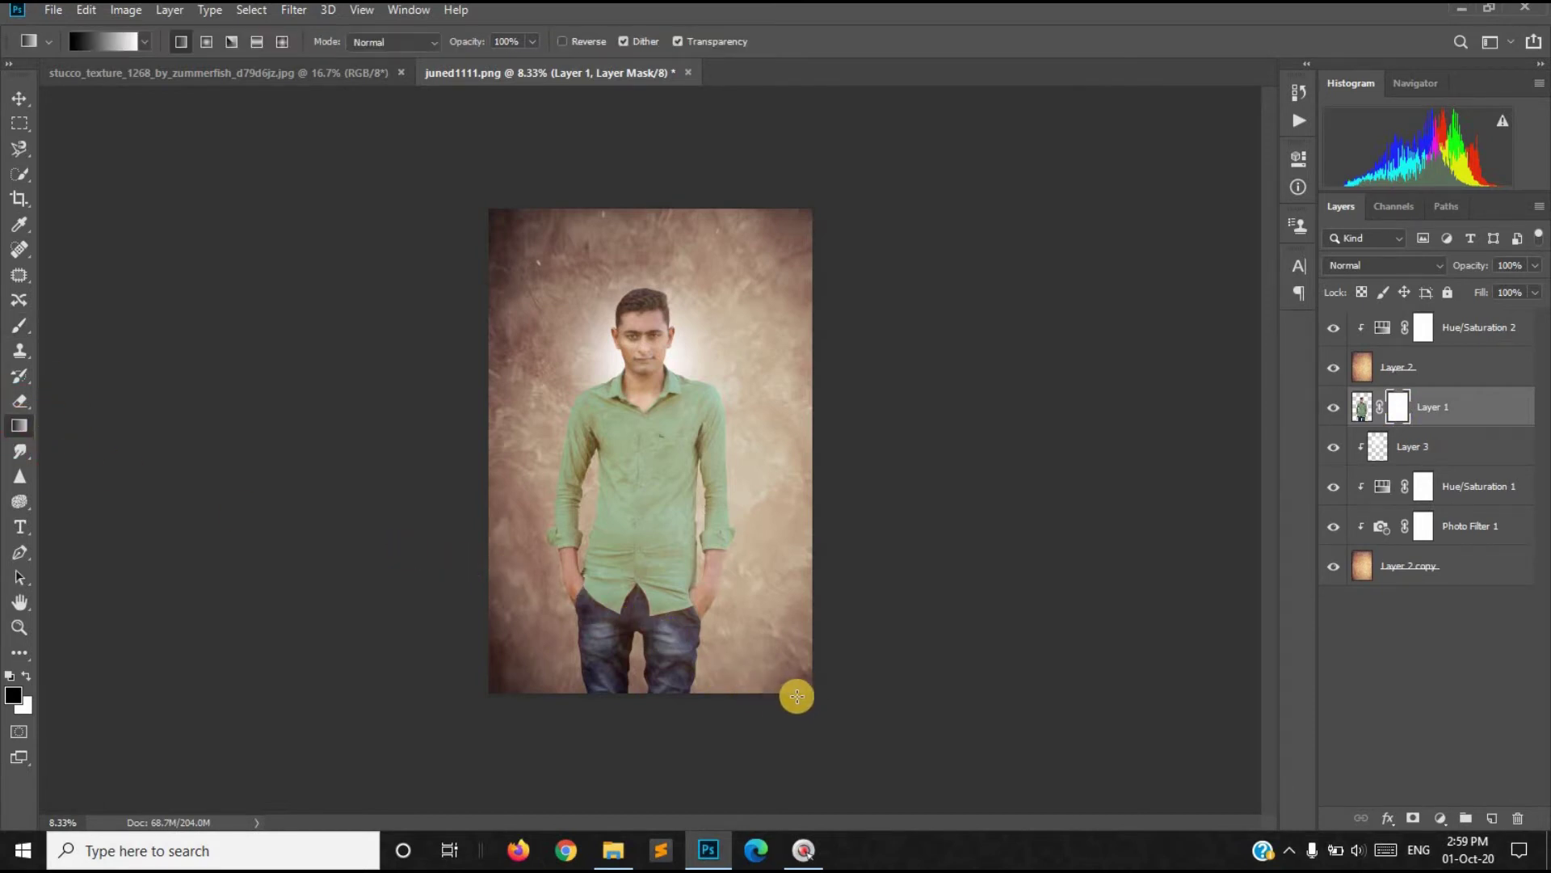
click(652, 472)
drag(652, 472, 653, 474)
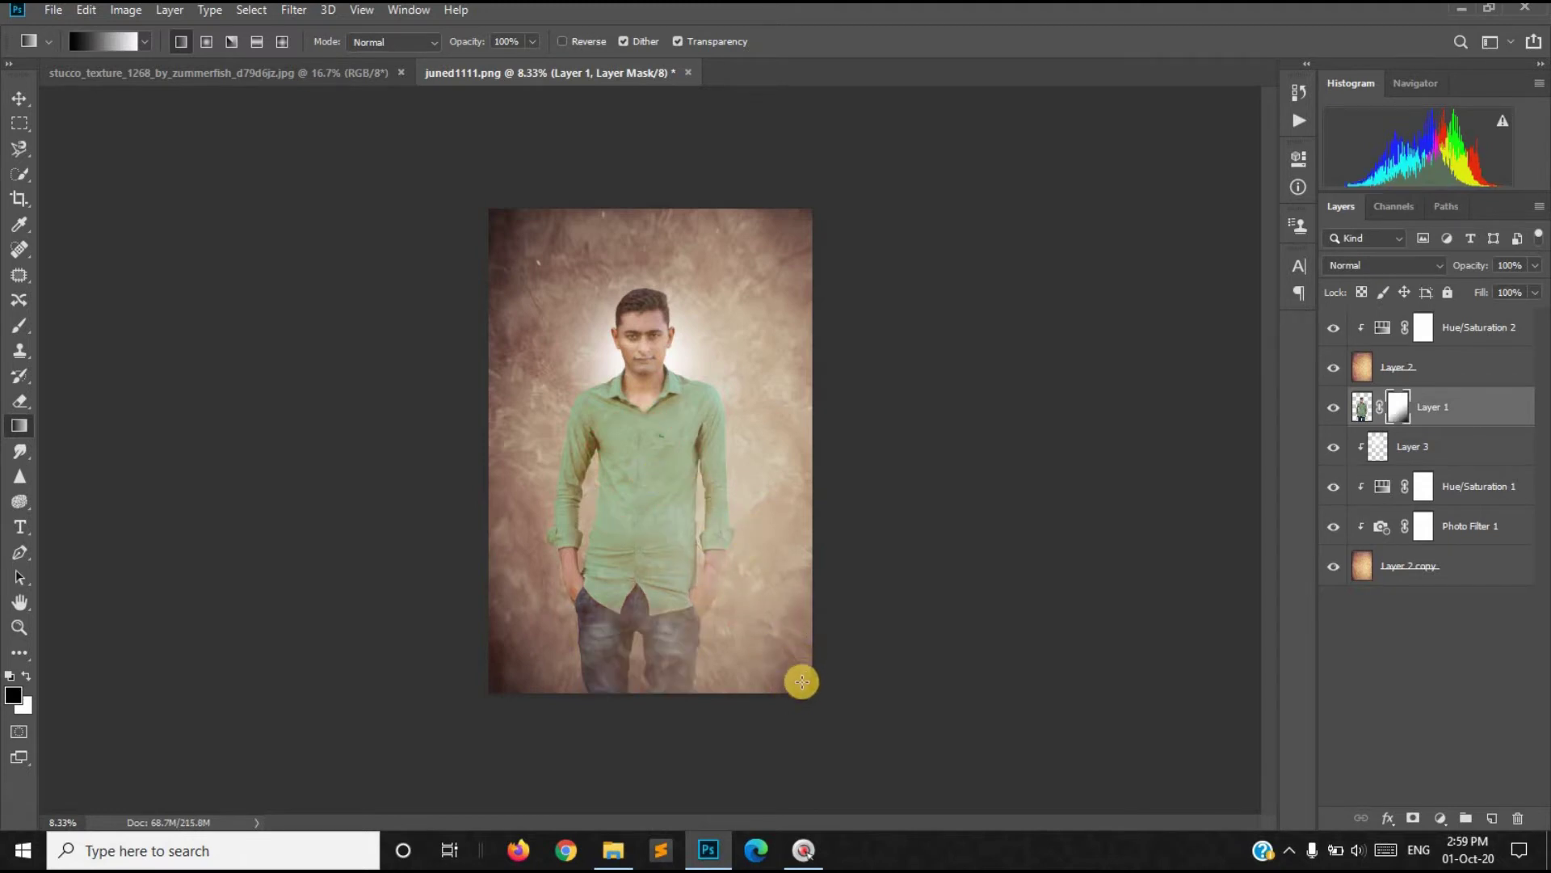
Step: Redraw the mask gradient from the bottom-right corner upward several times, undoing the last attempt
drag(806, 689, 602, 385)
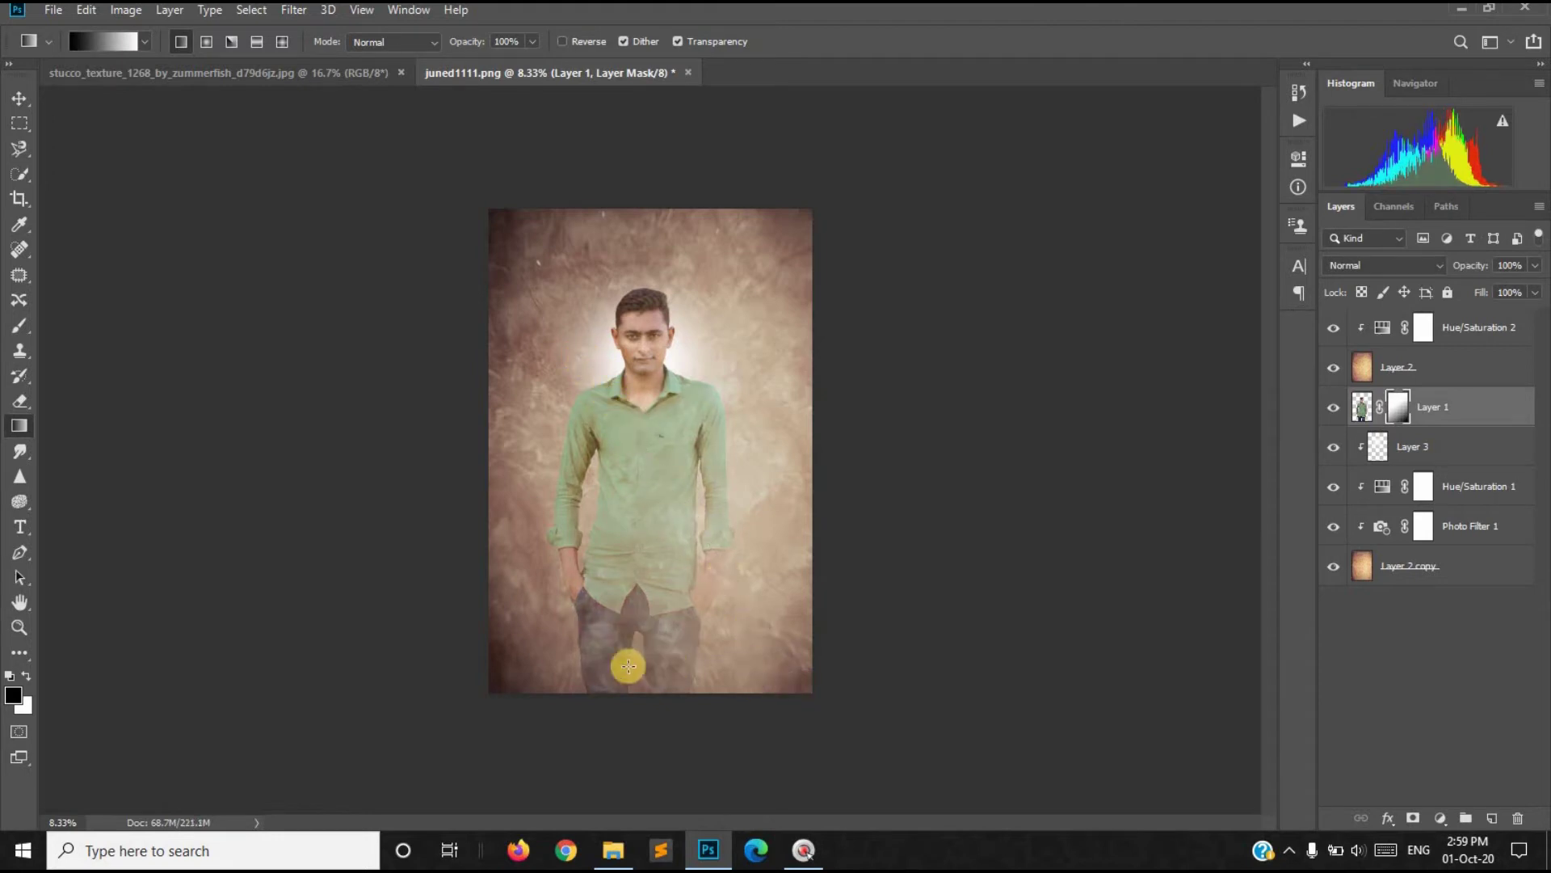
drag(693, 683, 634, 418)
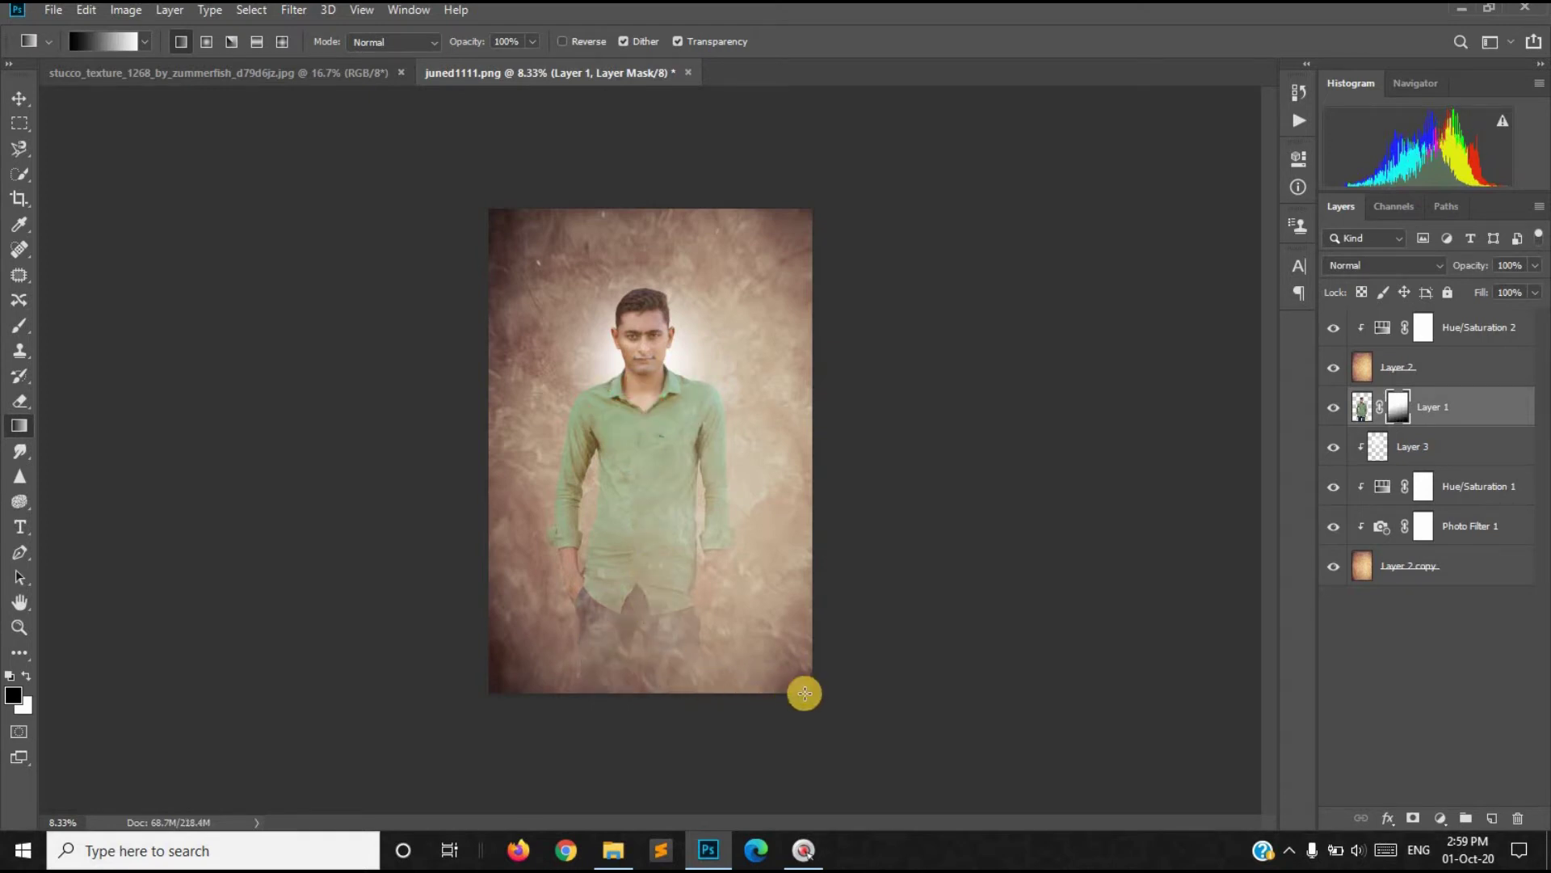
drag(805, 692, 565, 369)
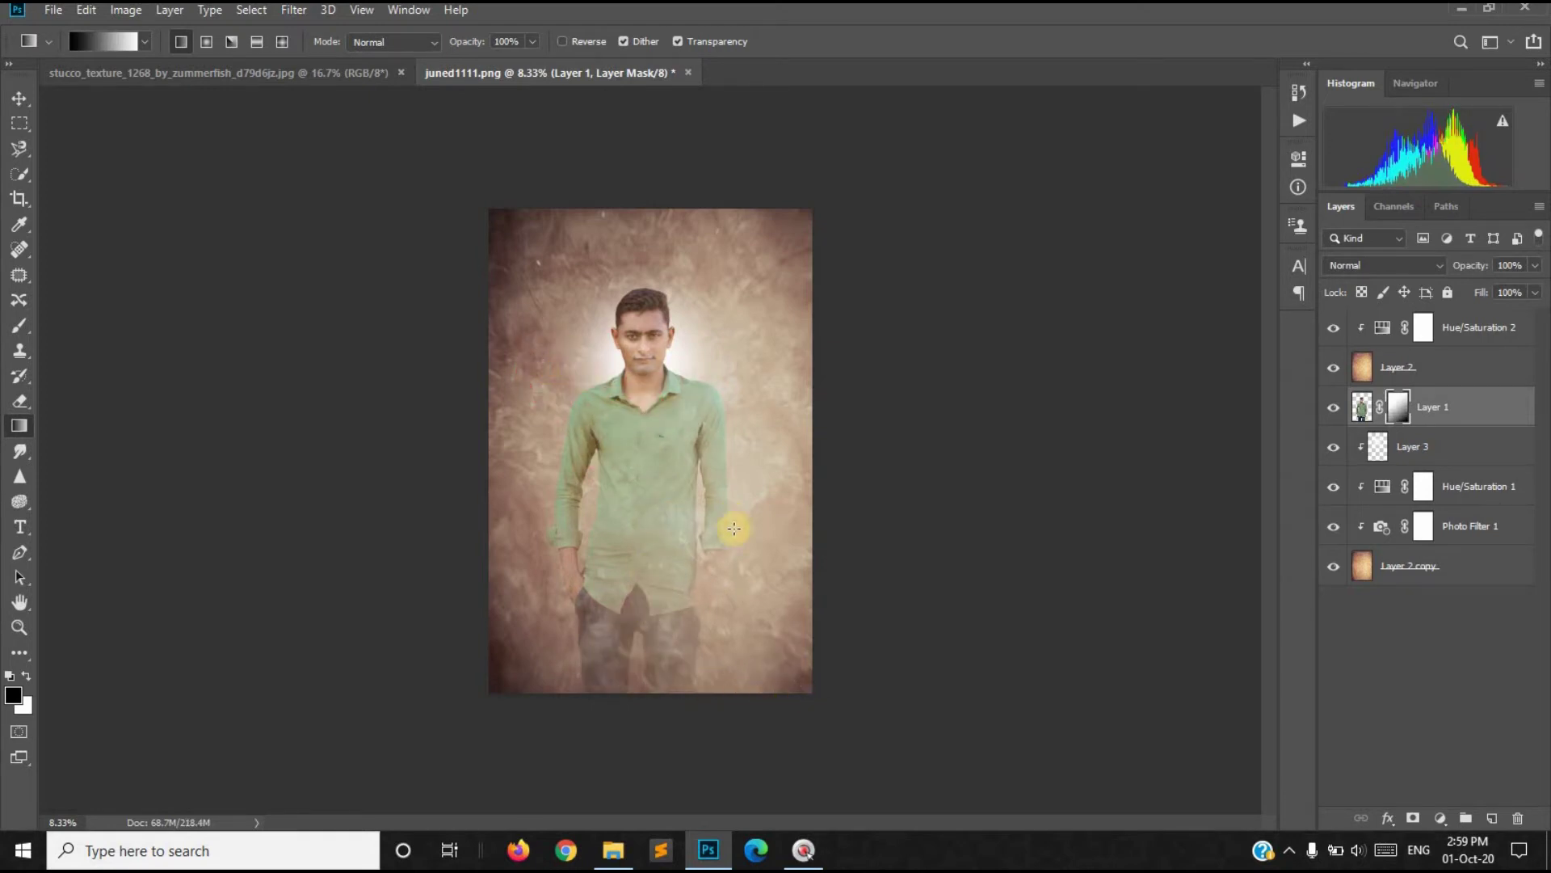
mouse_move(807, 696)
mouse_down()
mouse_move(578, 416)
mouse_move(668, 549)
mouse_up()
drag(721, 629, 583, 399)
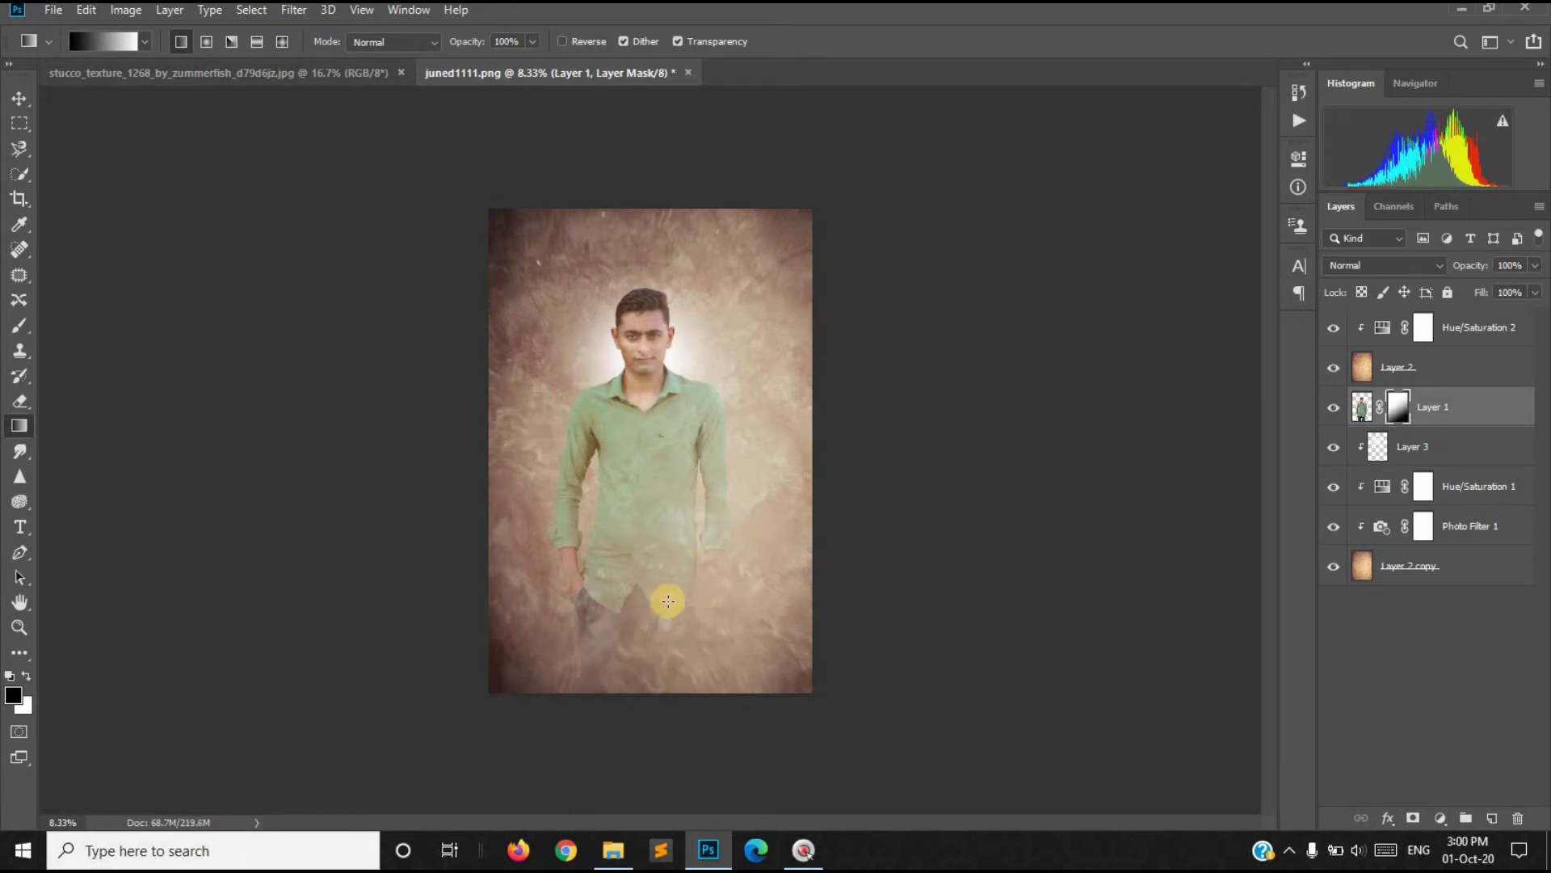
drag(599, 587, 605, 502)
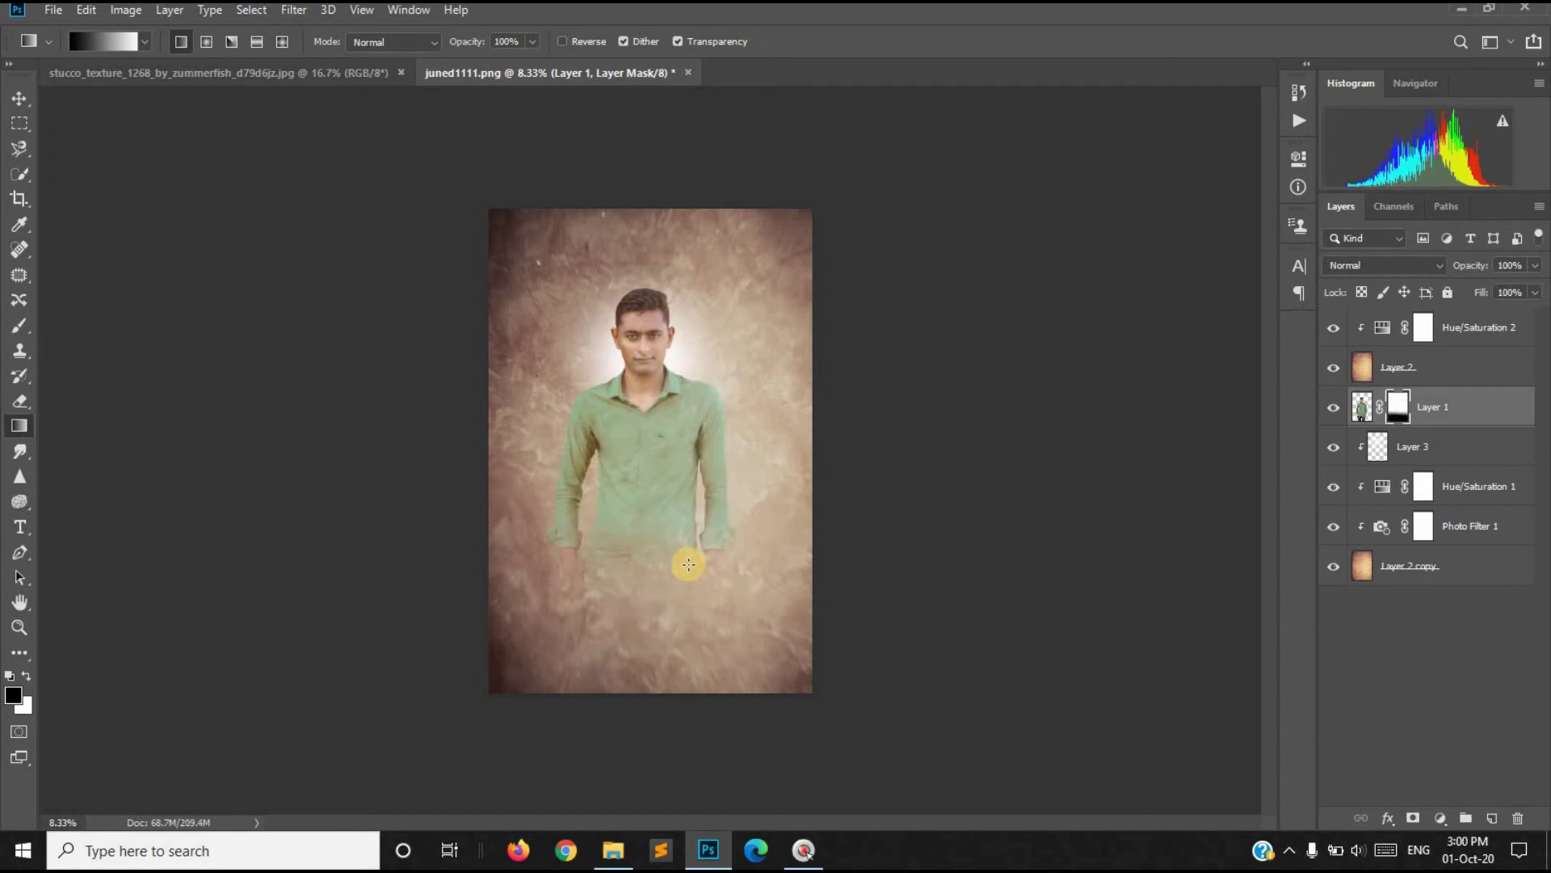
key(ctrl+z)
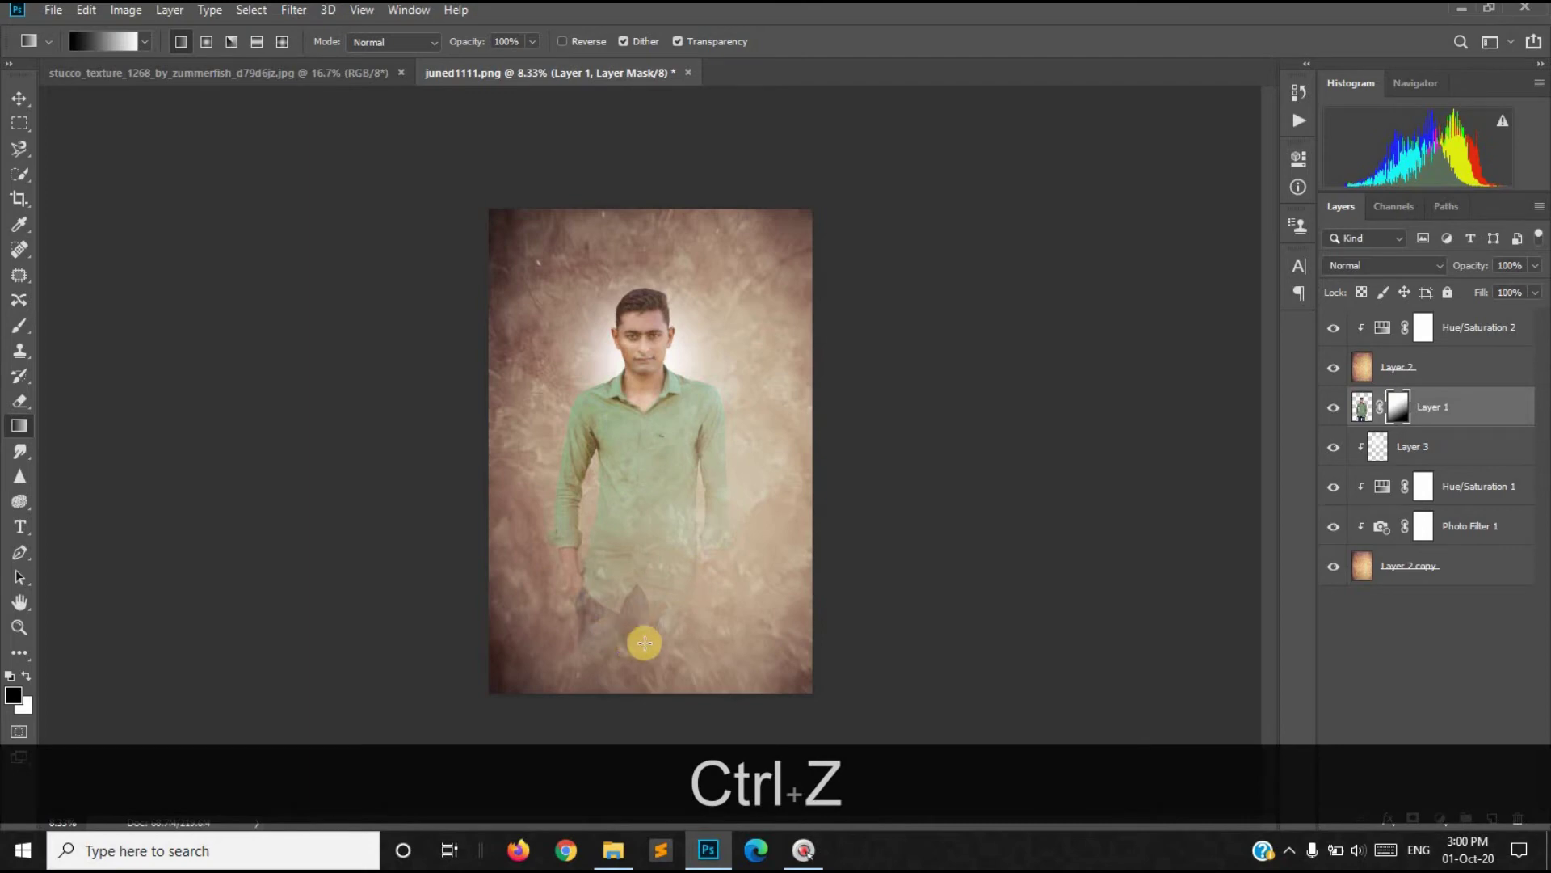
Step: Refine the lower-body gradient fade until the jeans blend into the texture
drag(616, 471, 633, 490)
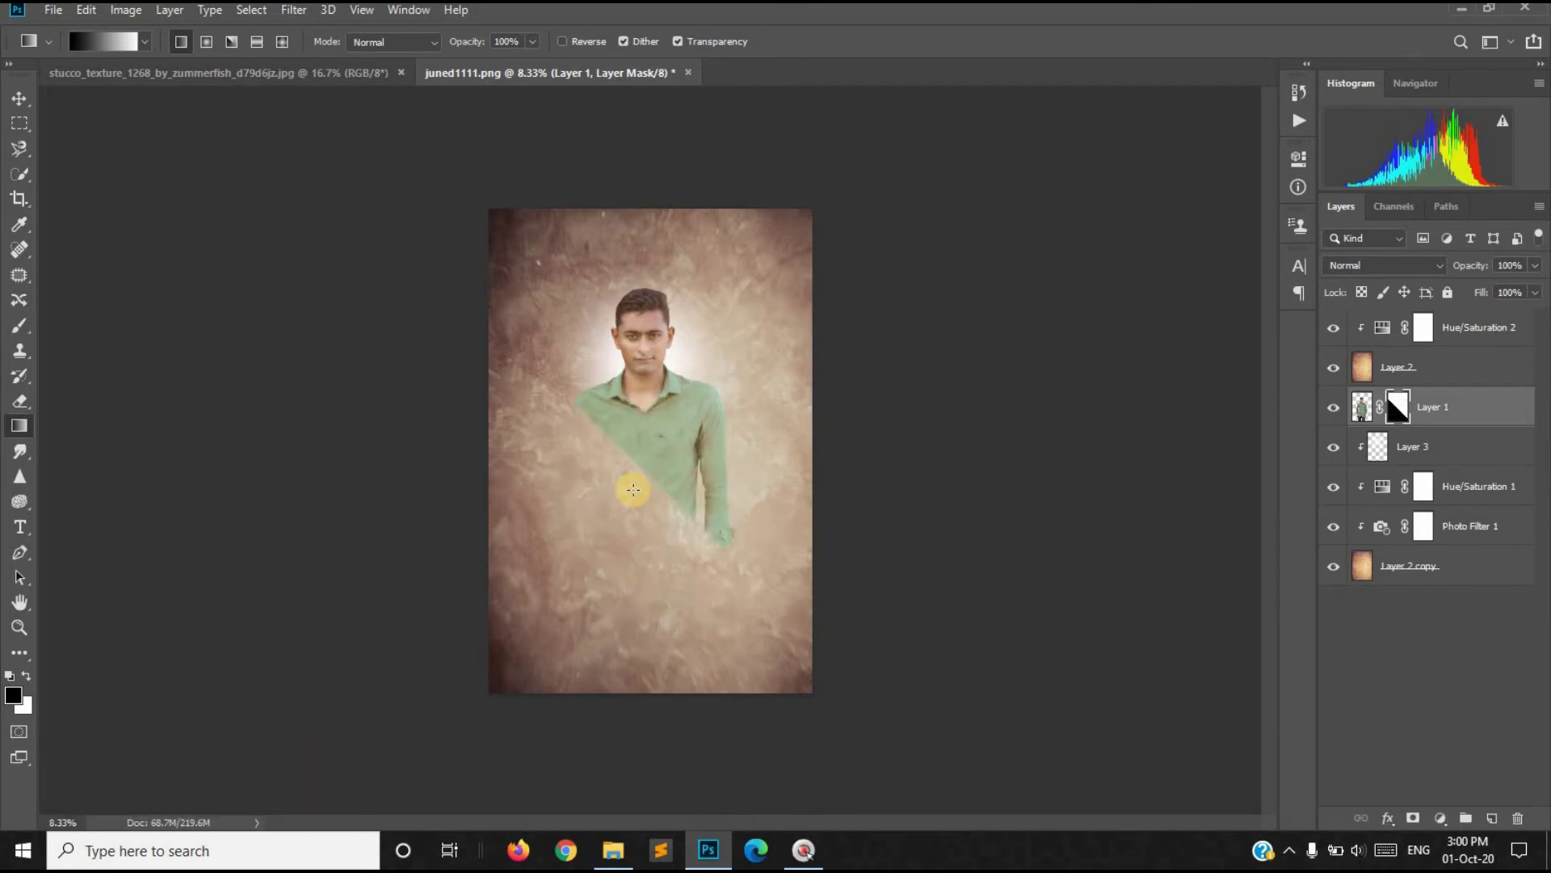
key(ctrl+z)
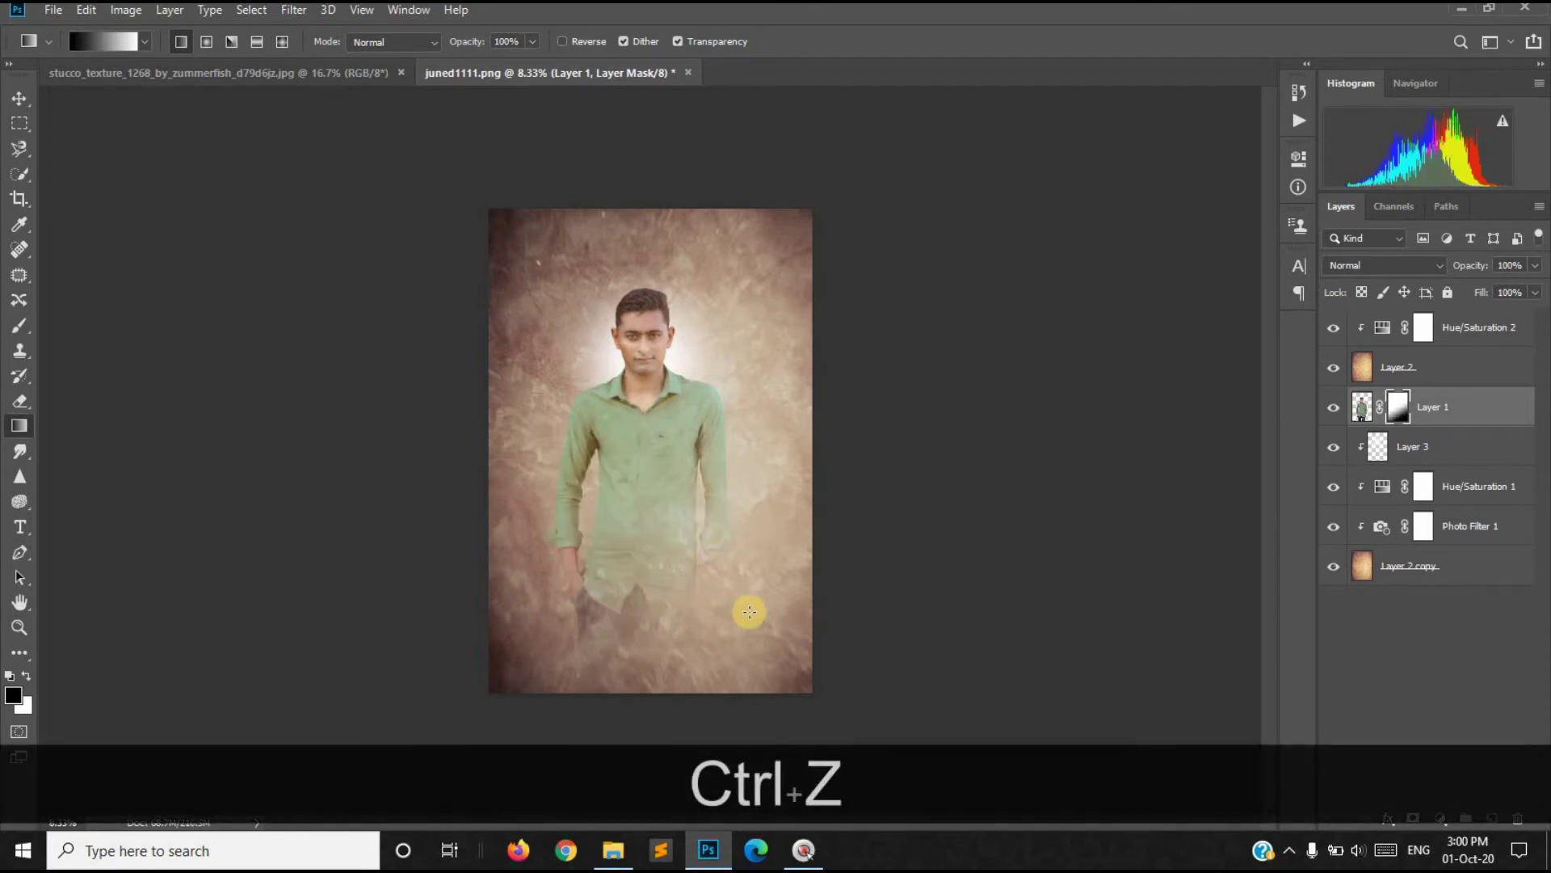
drag(639, 554, 718, 605)
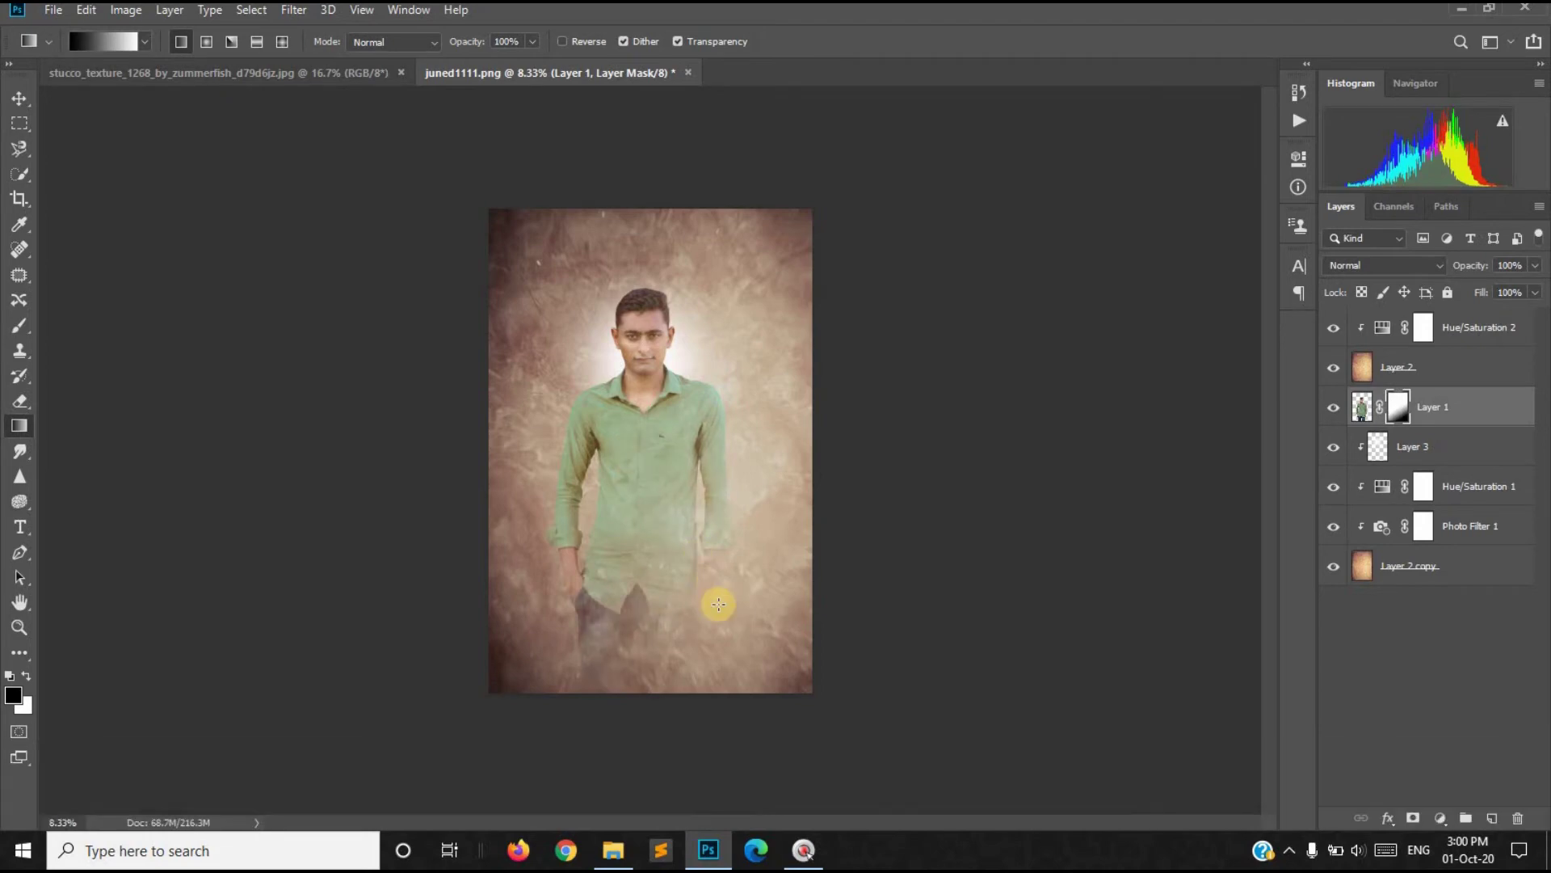
drag(616, 420, 638, 461)
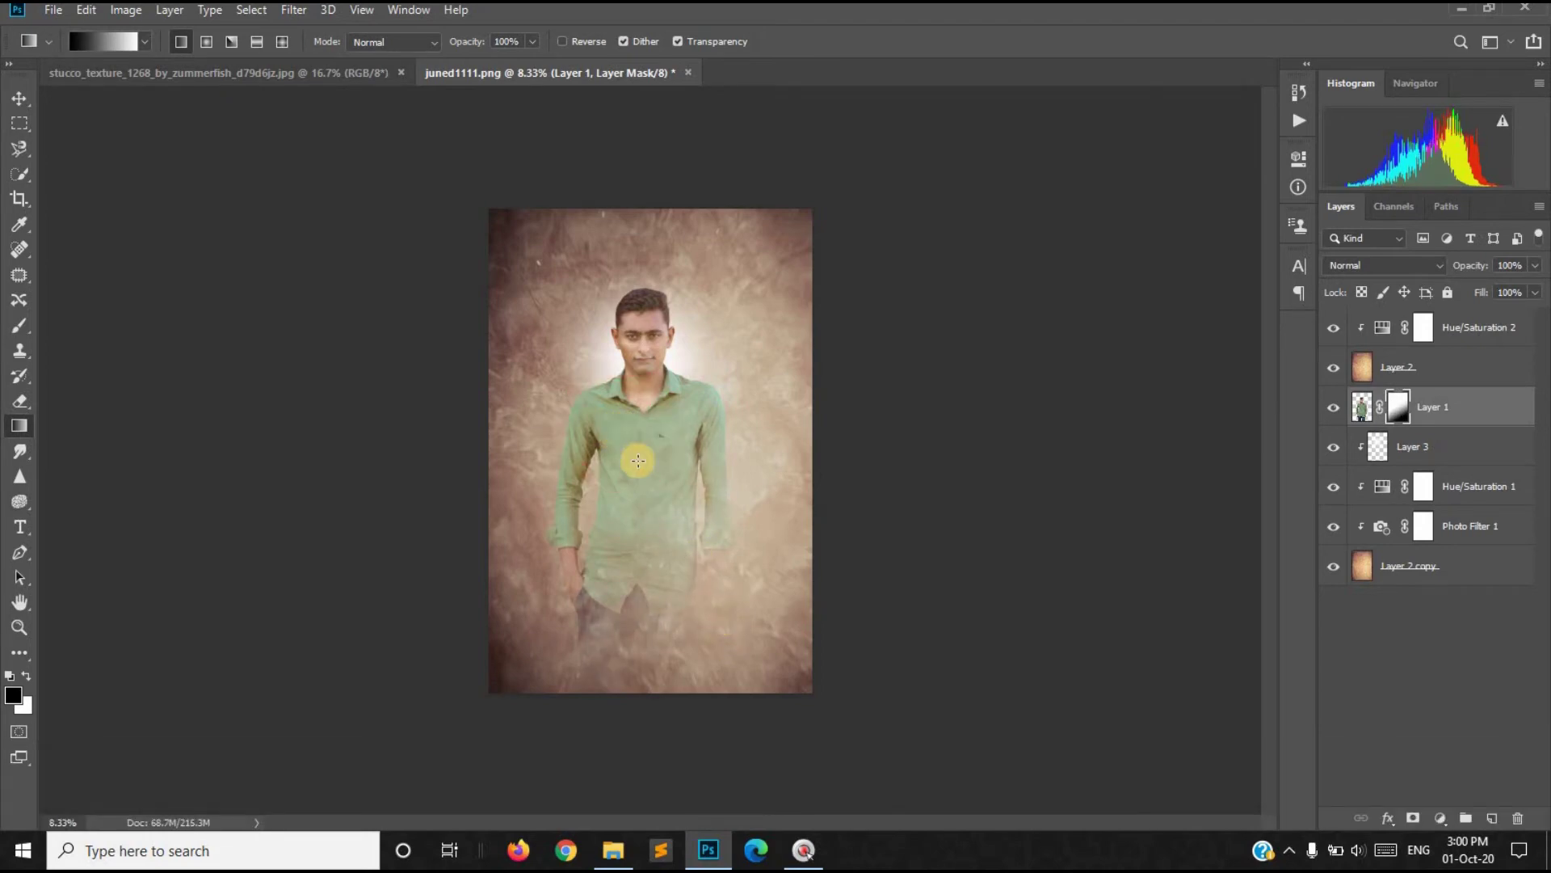
drag(692, 574, 615, 424)
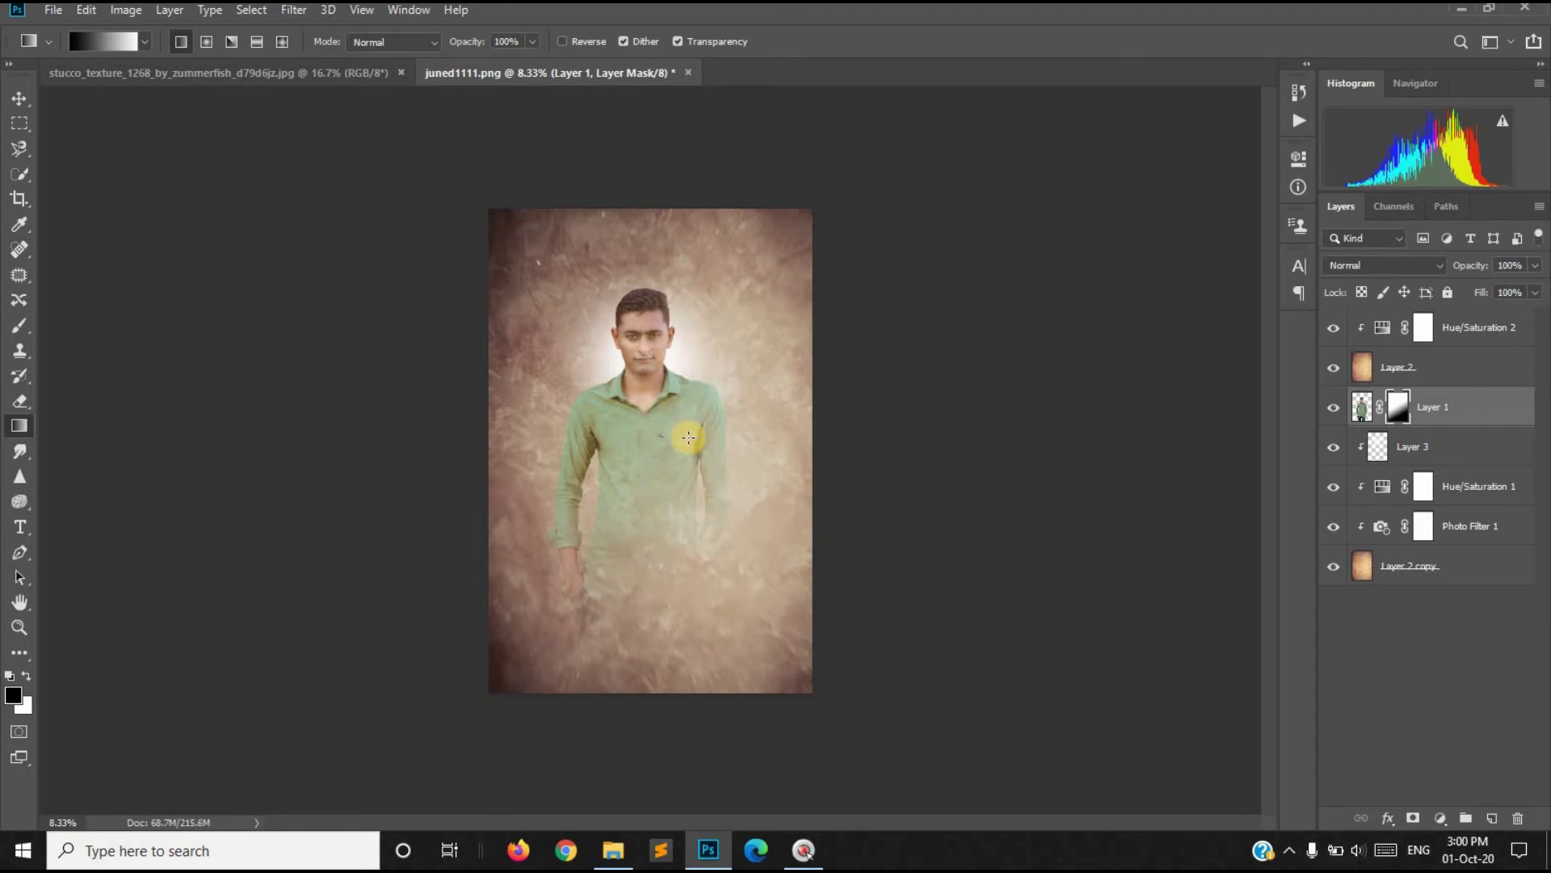
click(1469, 329)
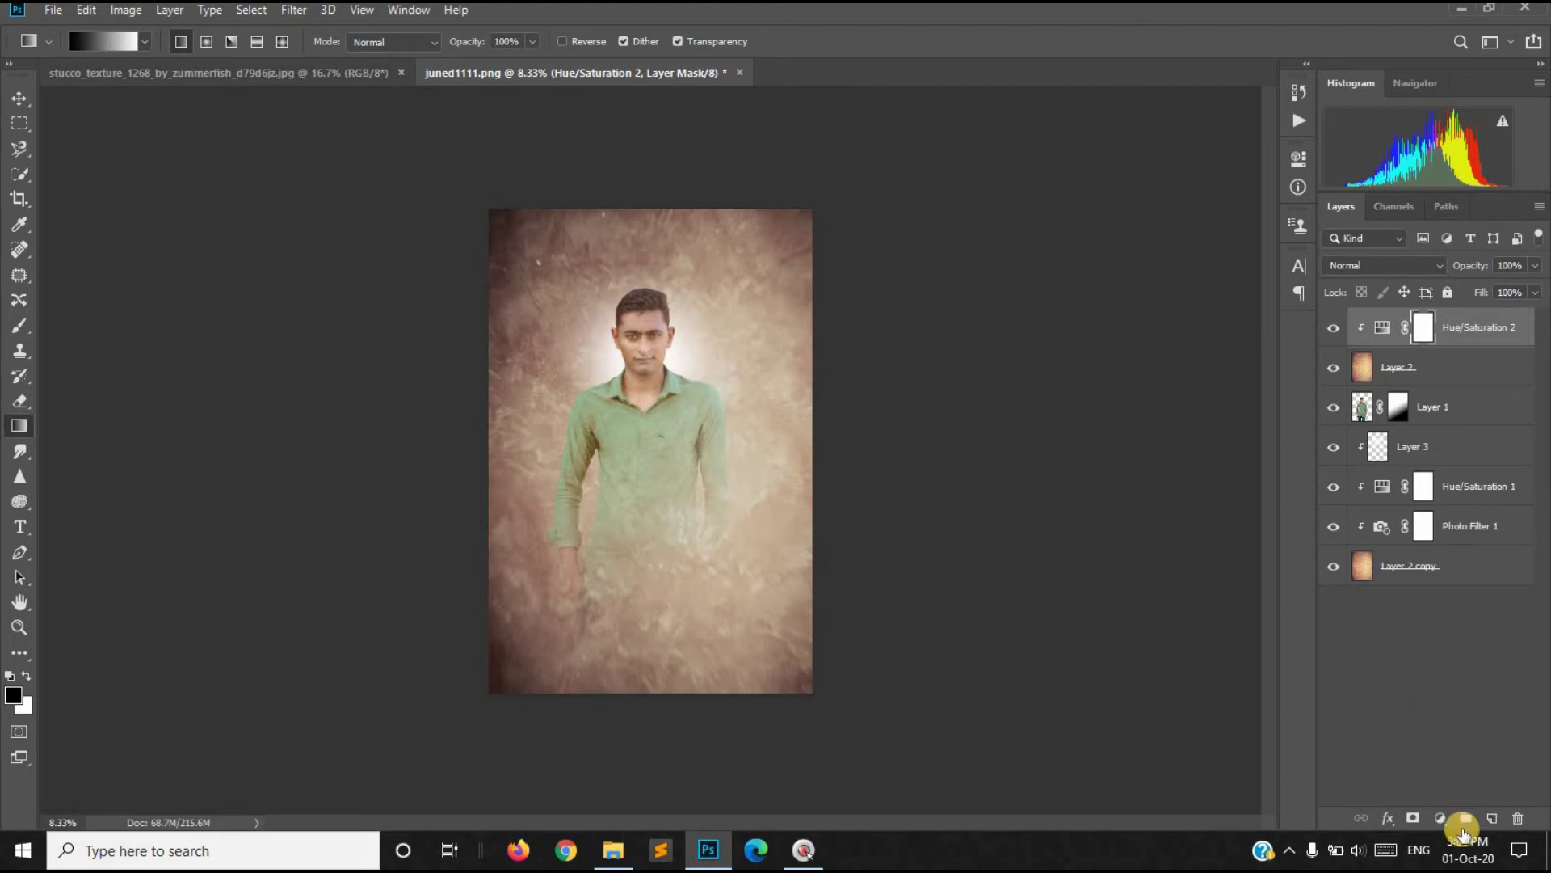
Step: Add a Gradient Fill layer using the transparent fade preset
click(1440, 817)
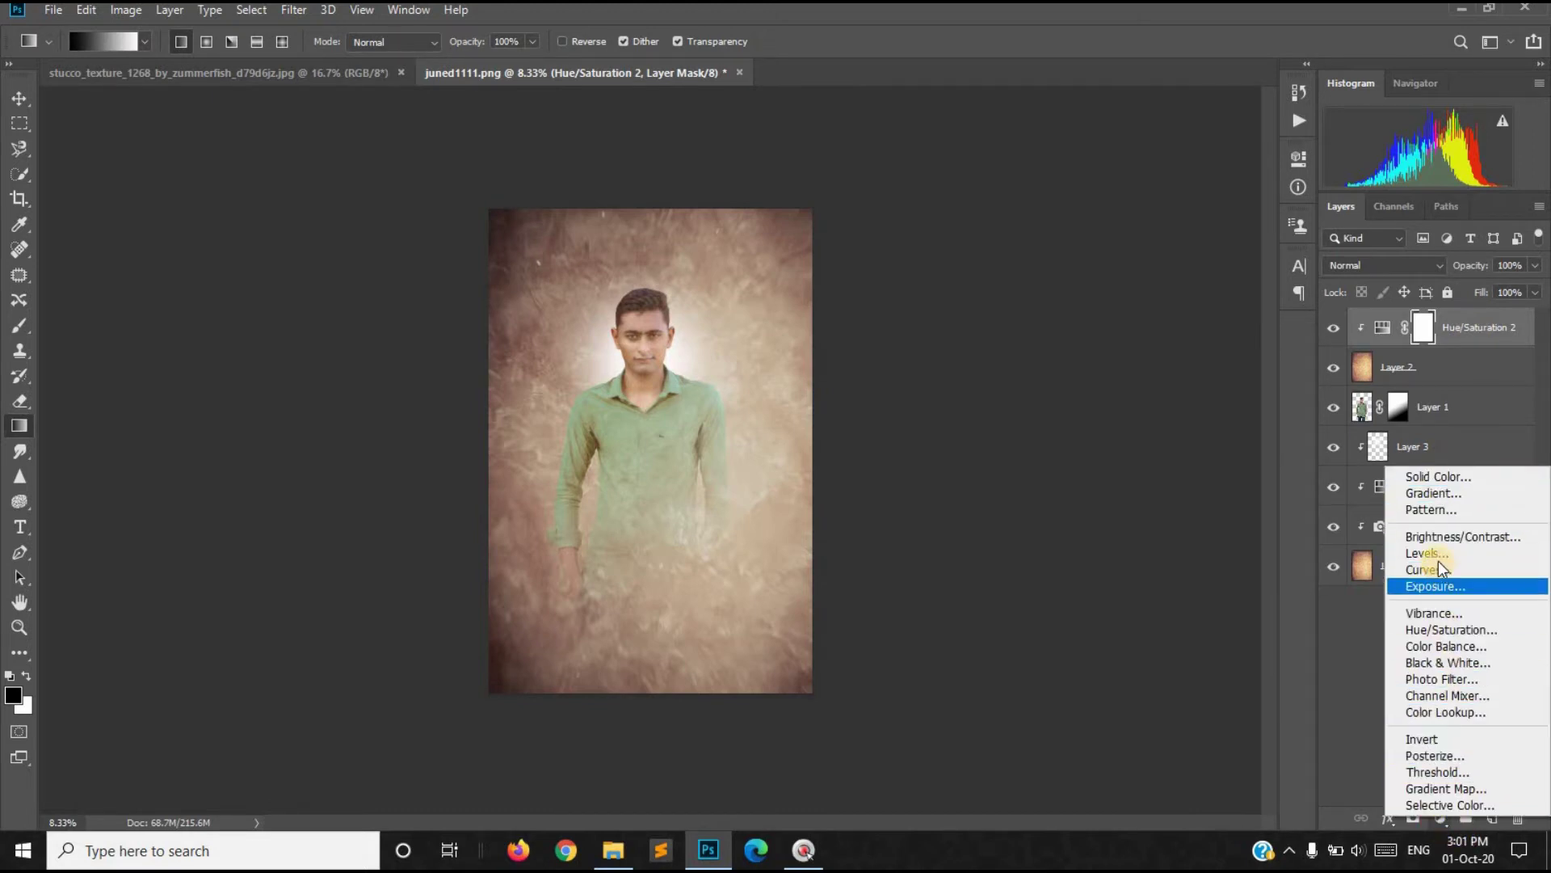
click(1433, 492)
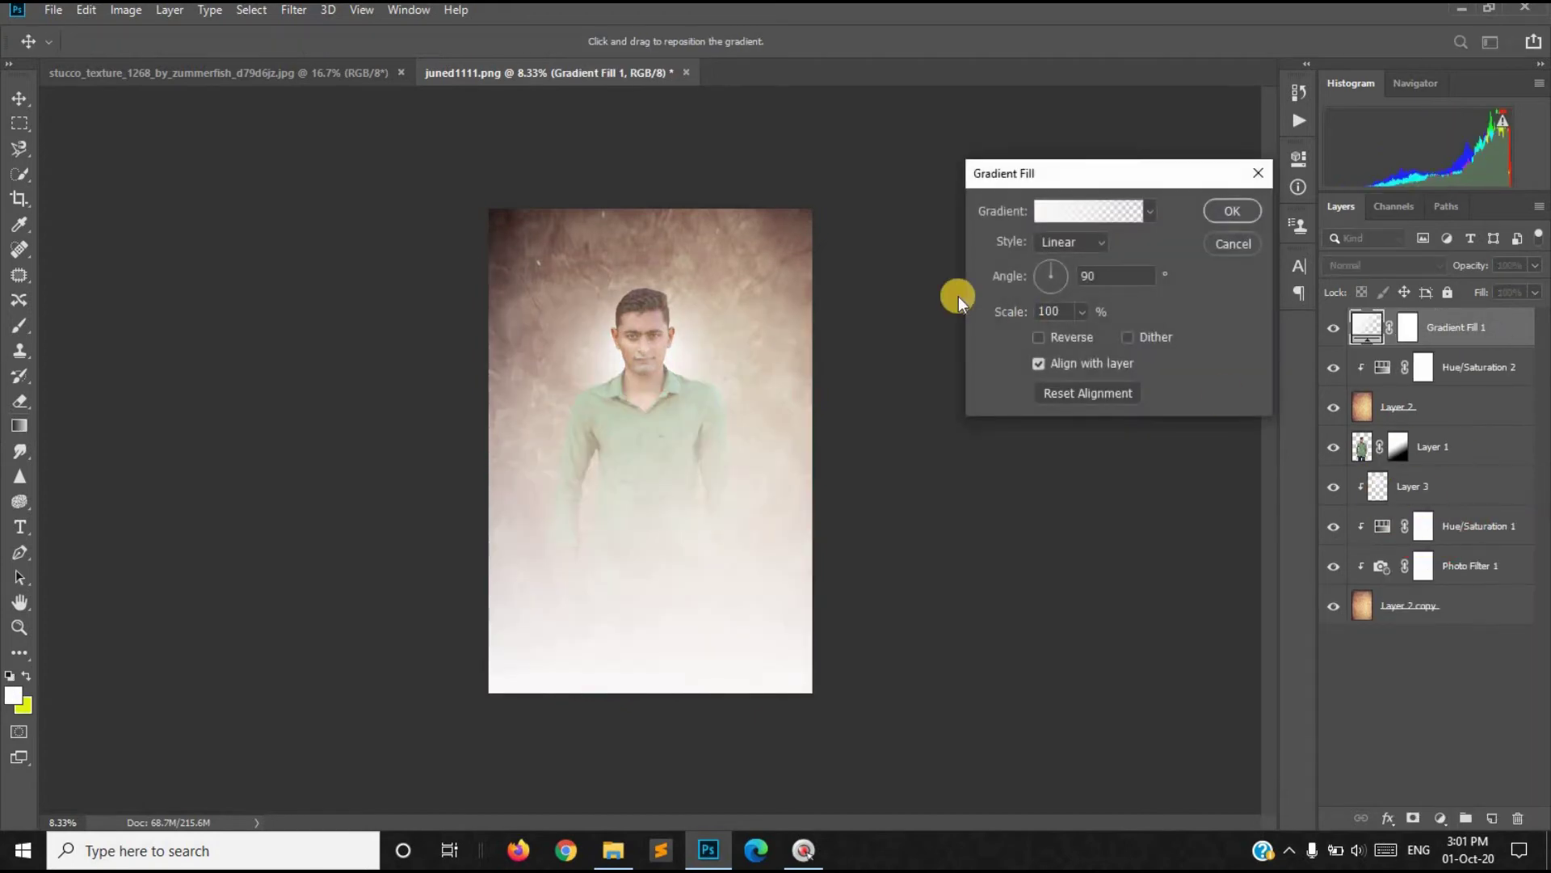
click(1149, 210)
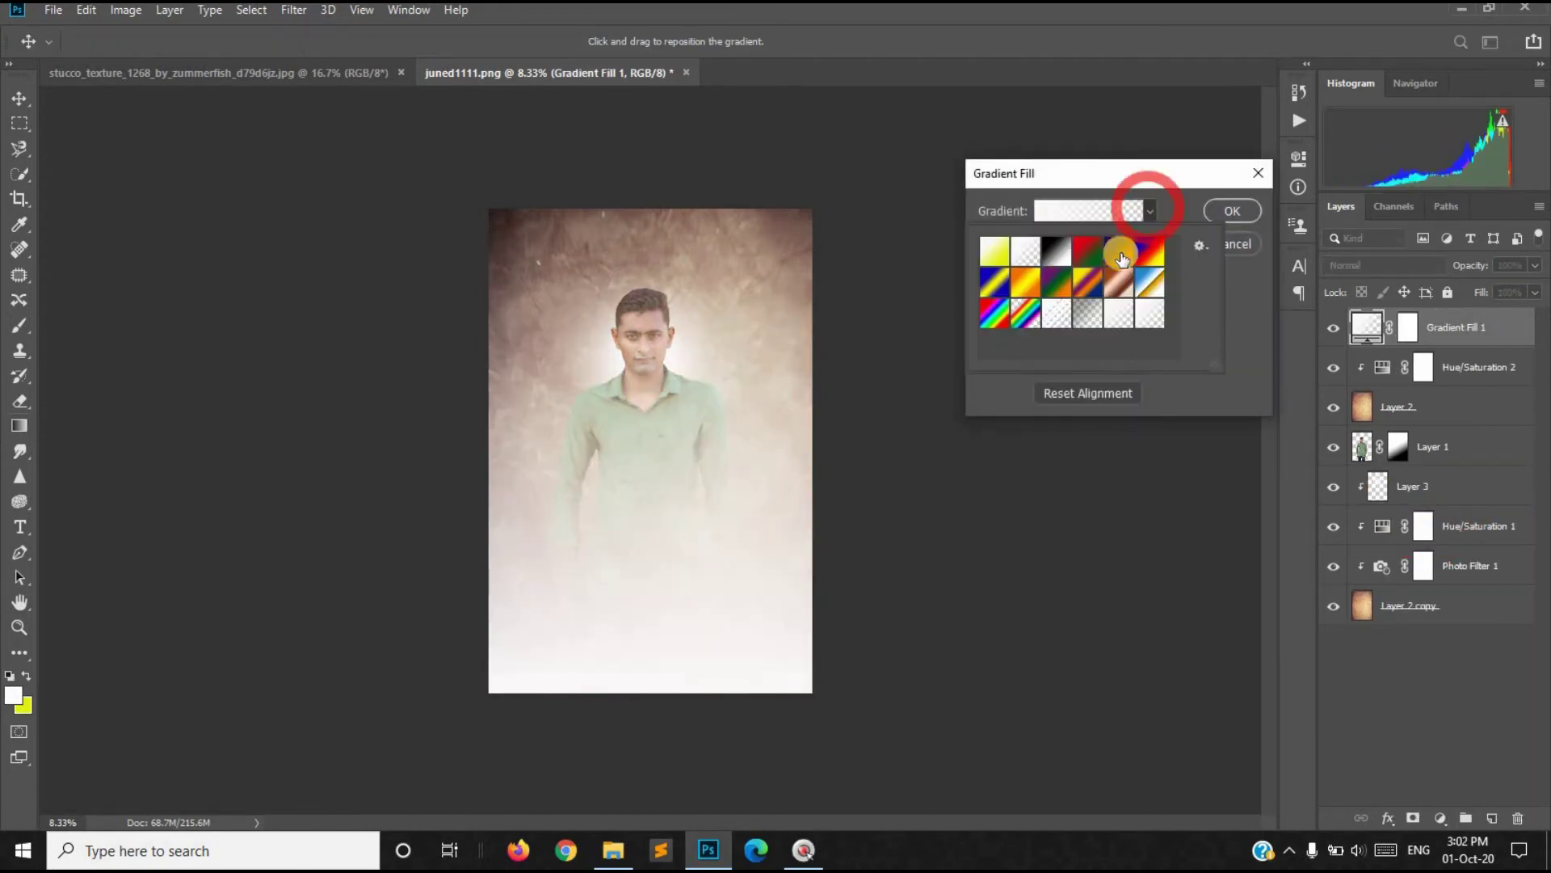
click(1087, 317)
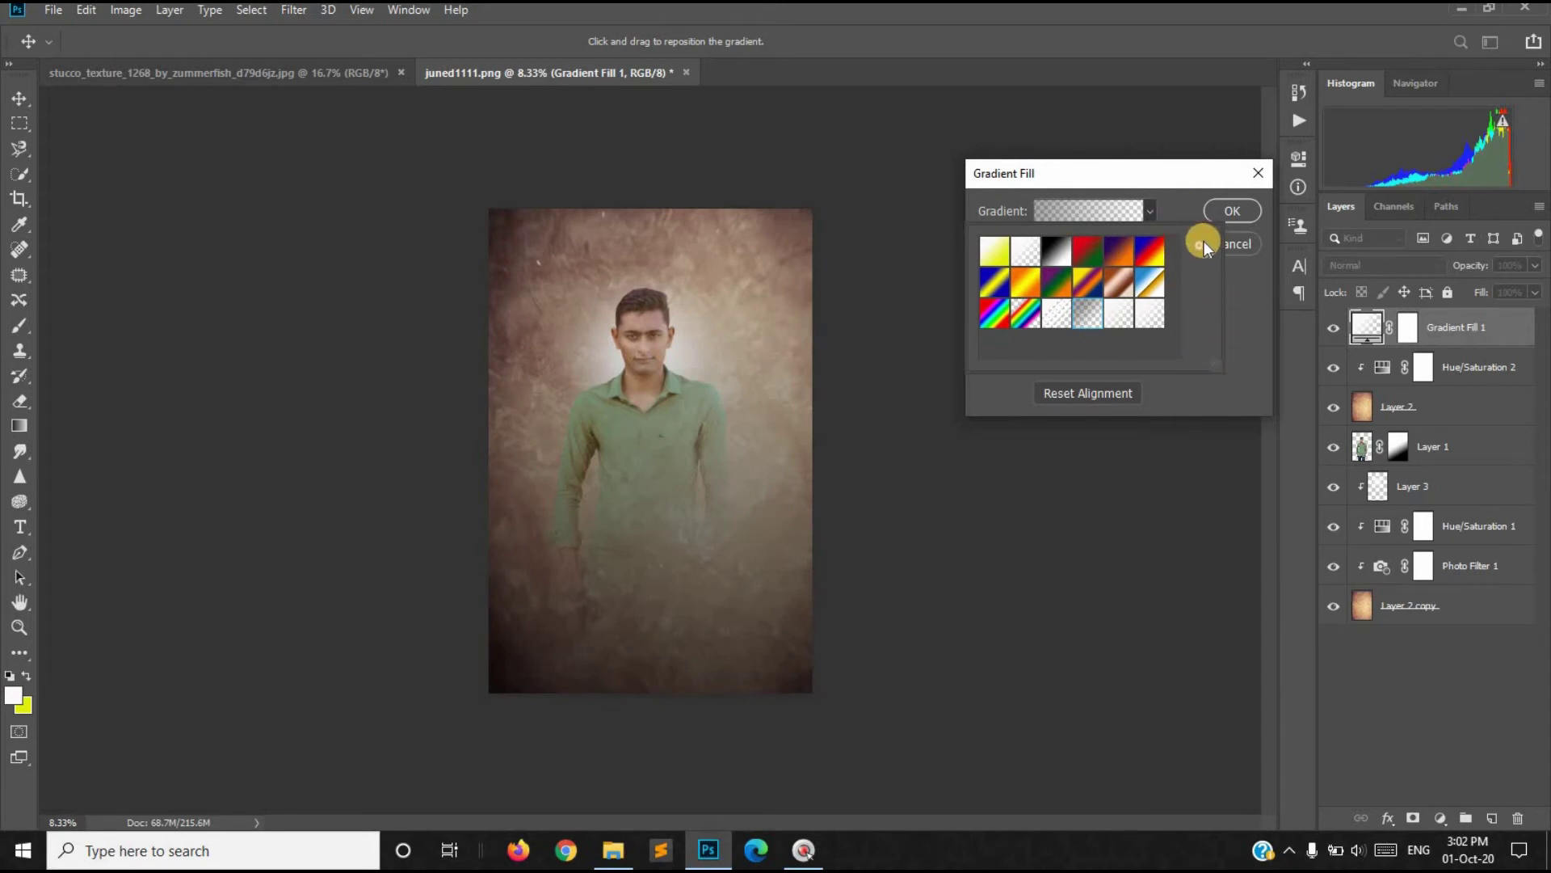
click(1200, 237)
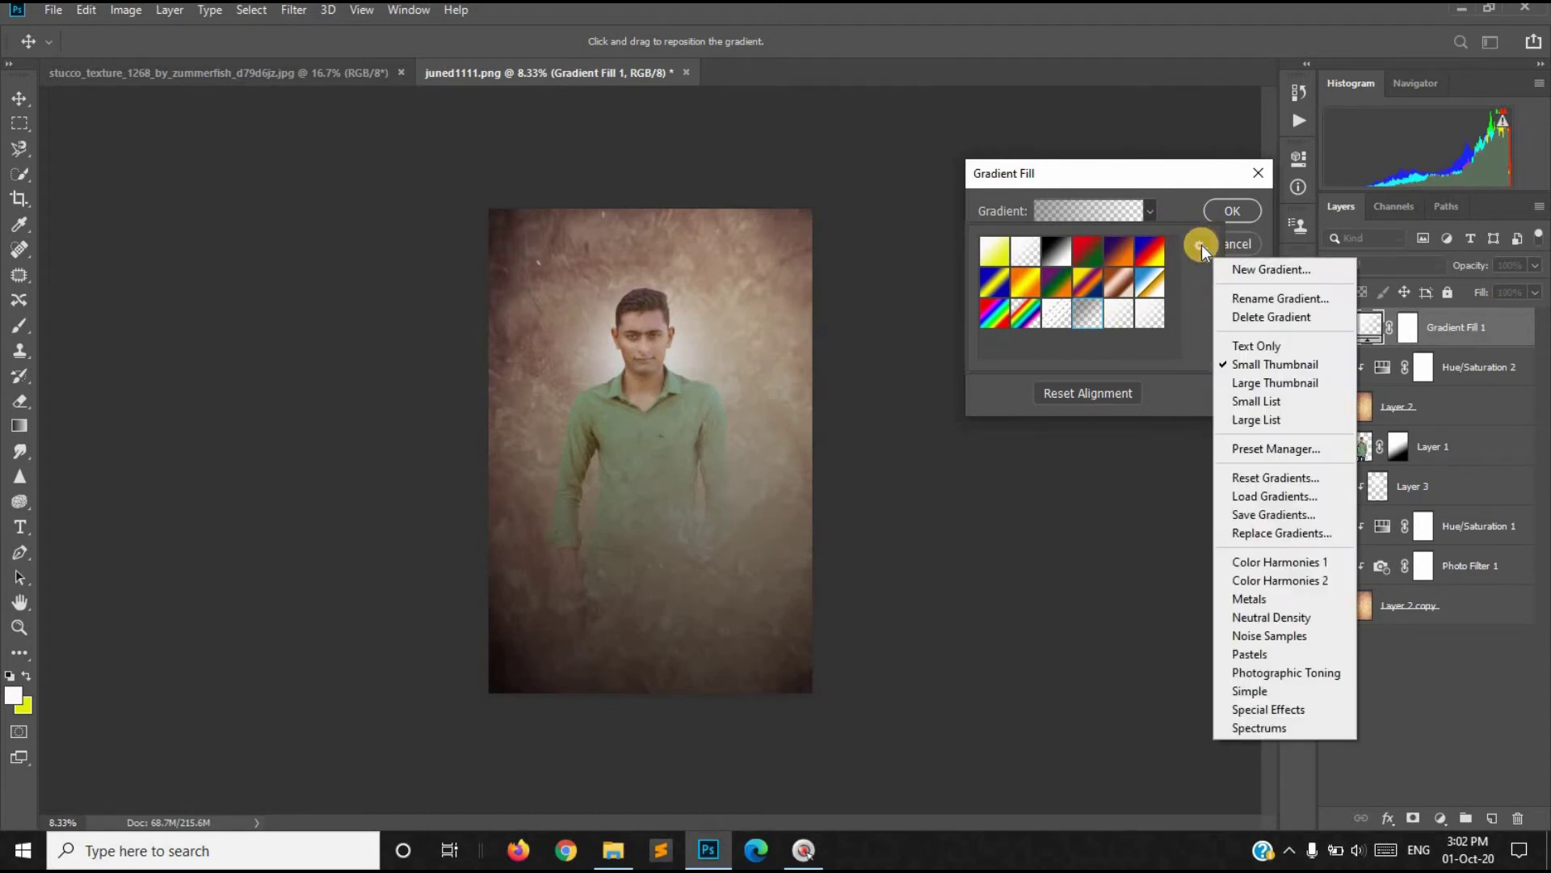
click(1163, 212)
click(1149, 211)
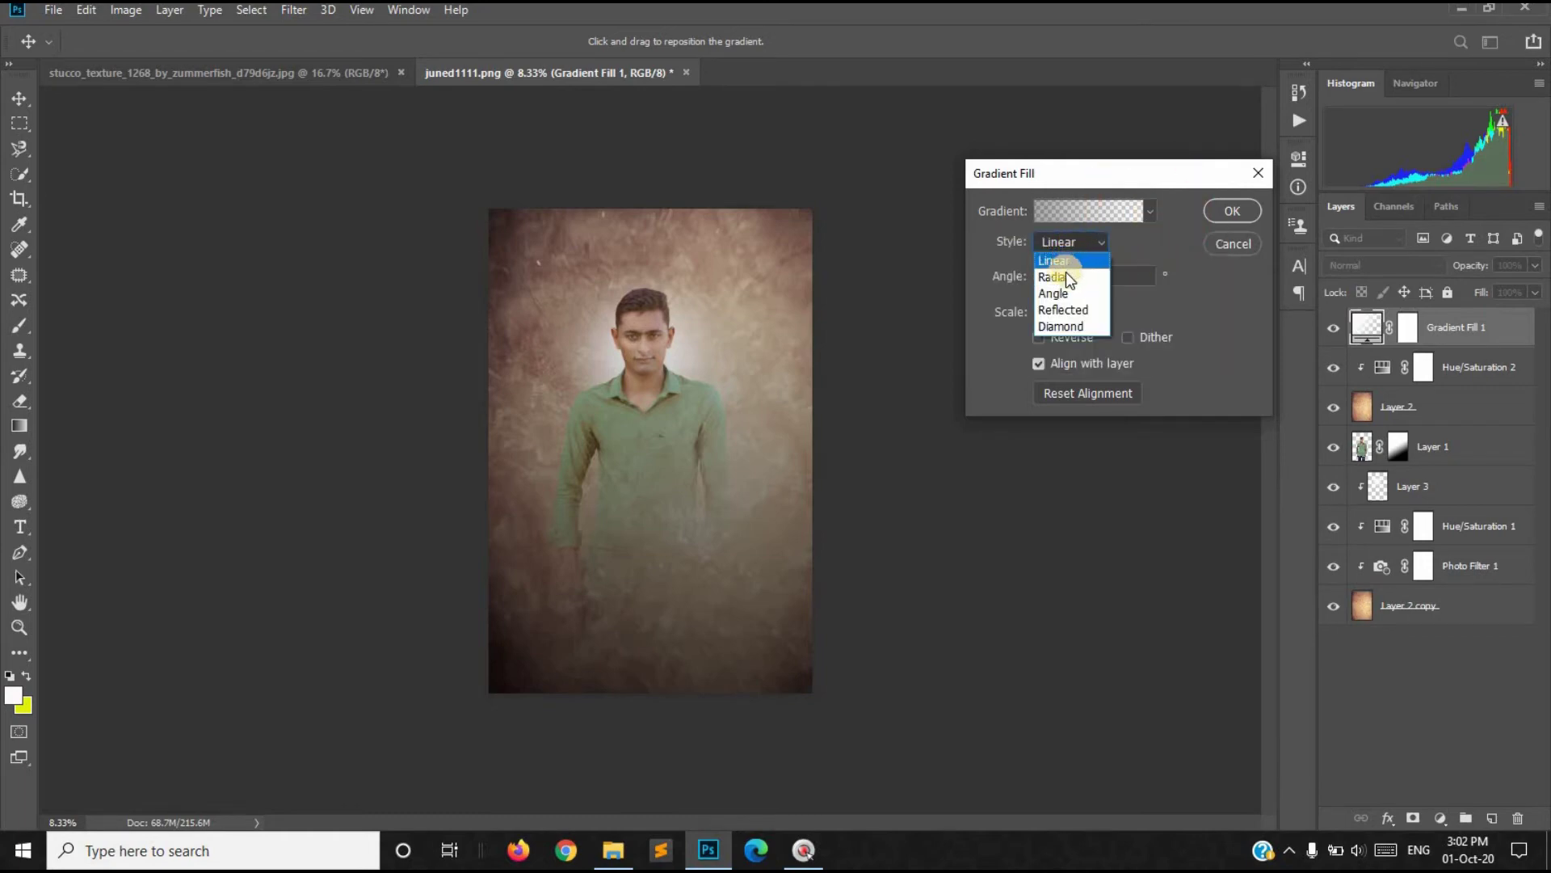
Step: Make the gradient radial and reversed with scale raised to 341%, and apply it
click(1065, 275)
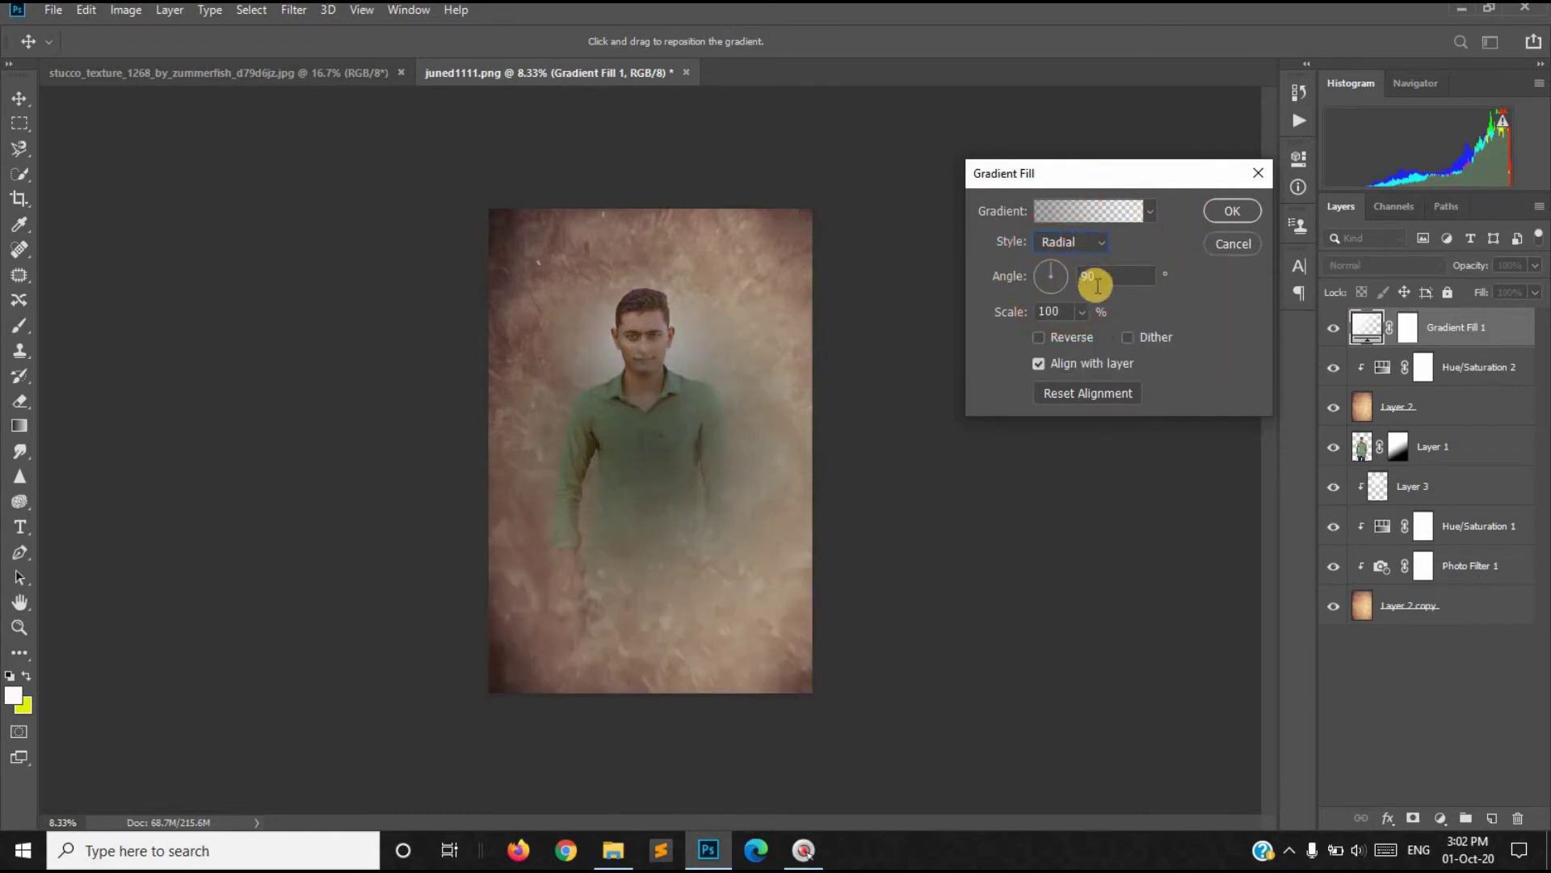
click(1051, 340)
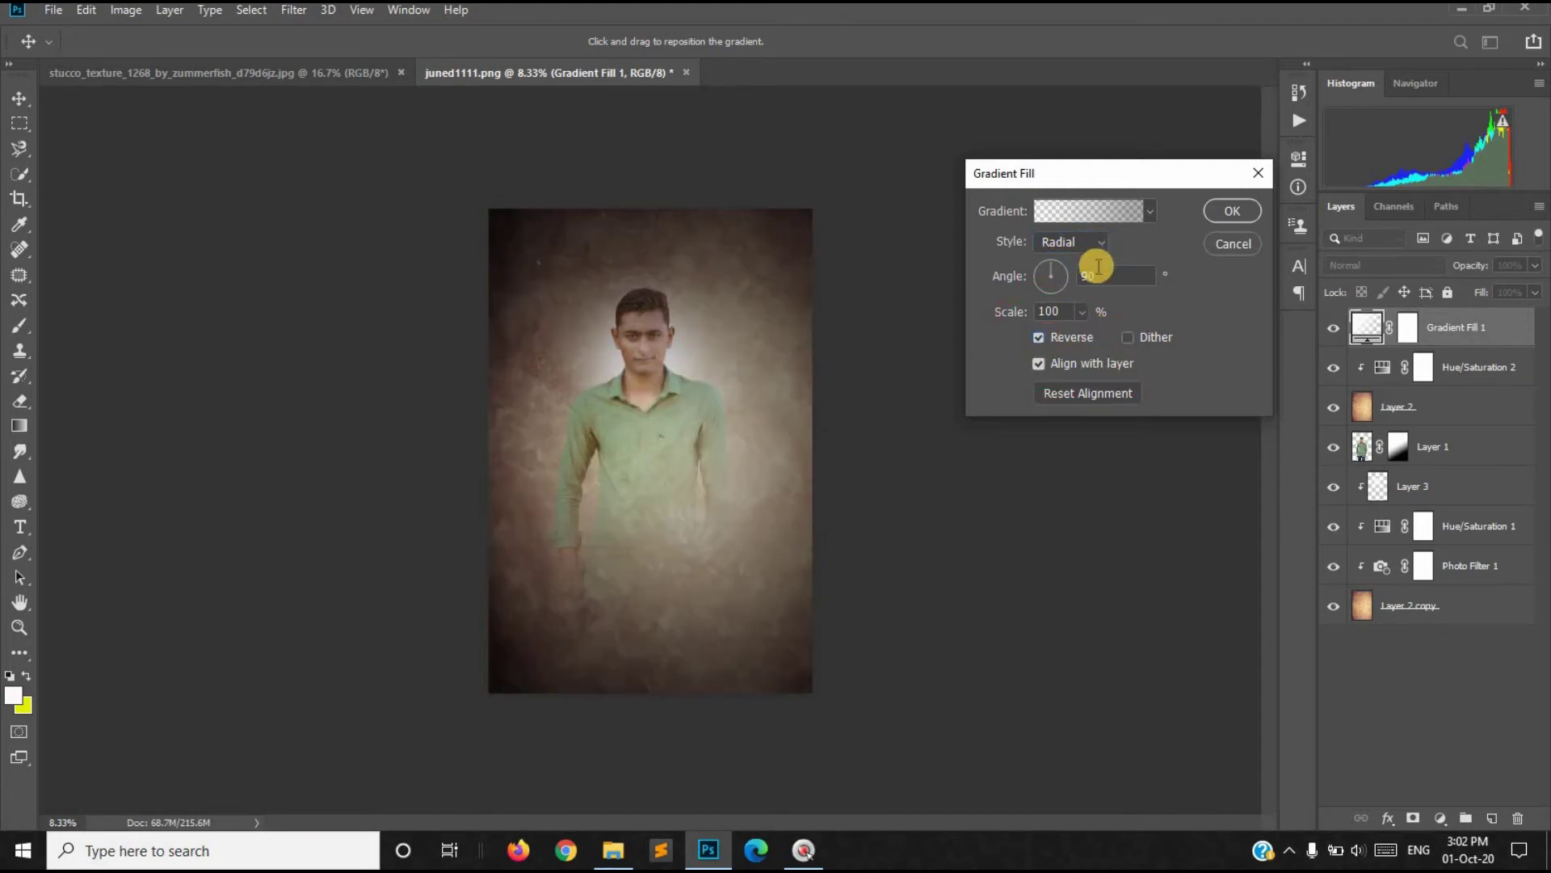
click(1083, 311)
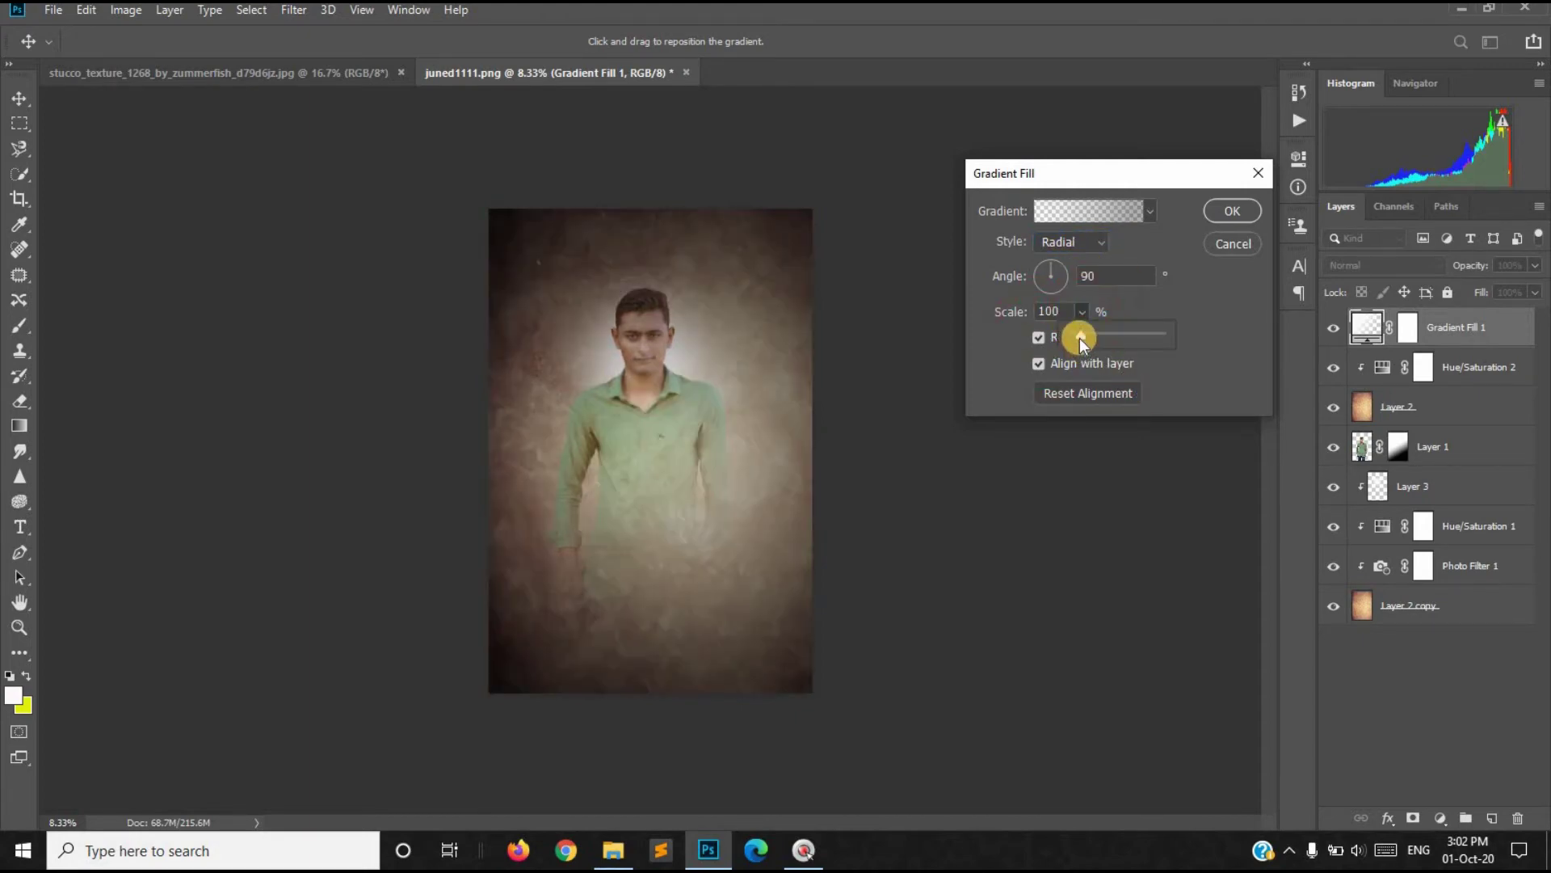
mouse_move(1080, 338)
mouse_down()
mouse_move(1132, 332)
mouse_move(1051, 338)
mouse_move(1156, 333)
mouse_move(1081, 338)
mouse_move(1118, 333)
mouse_up()
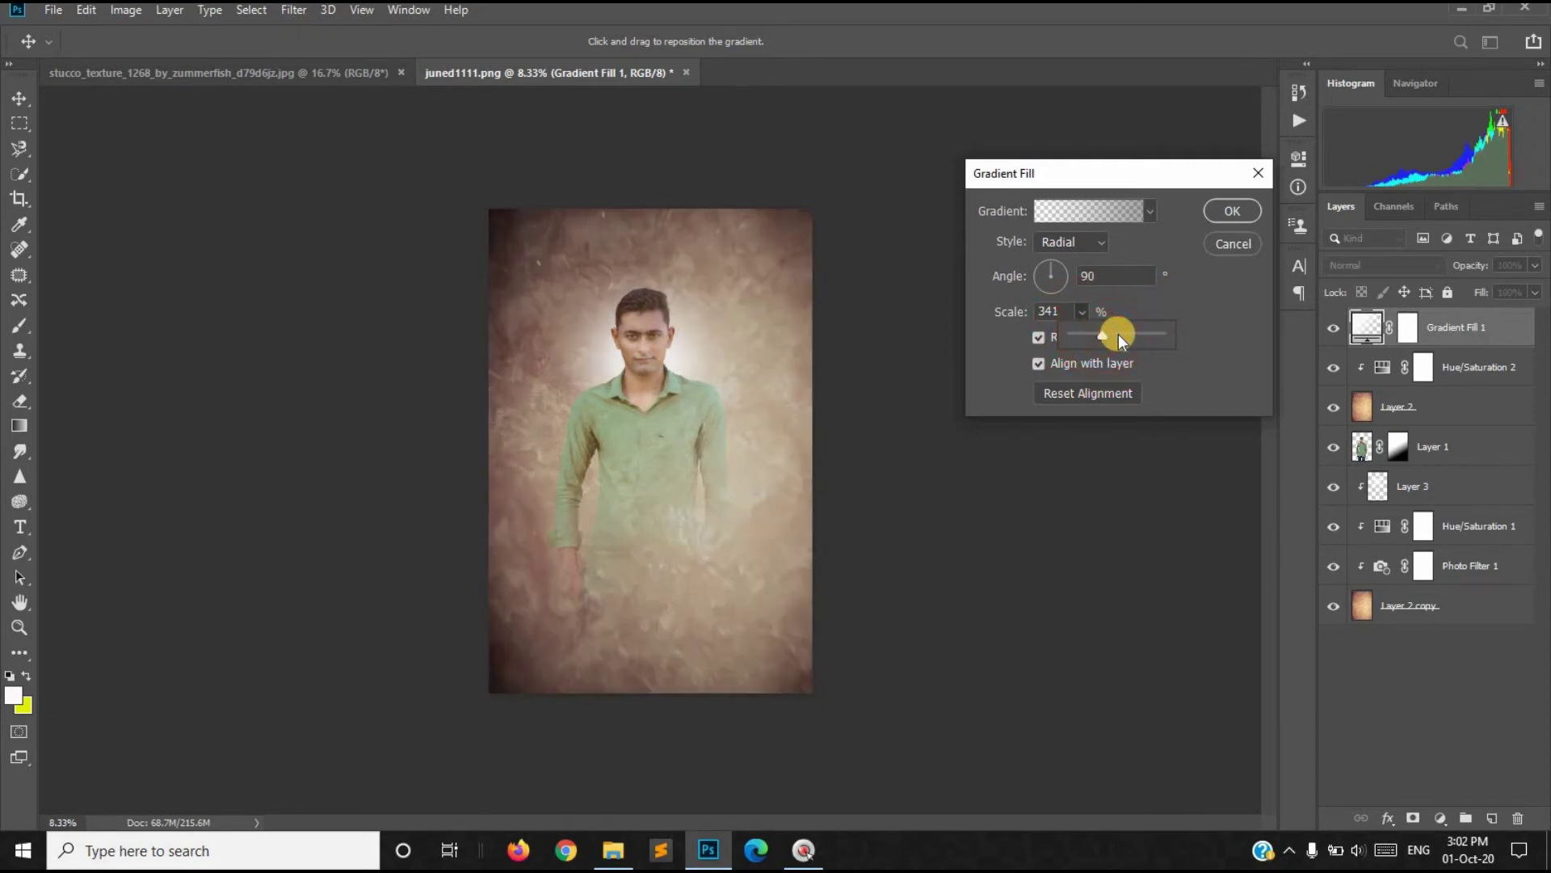
click(1232, 210)
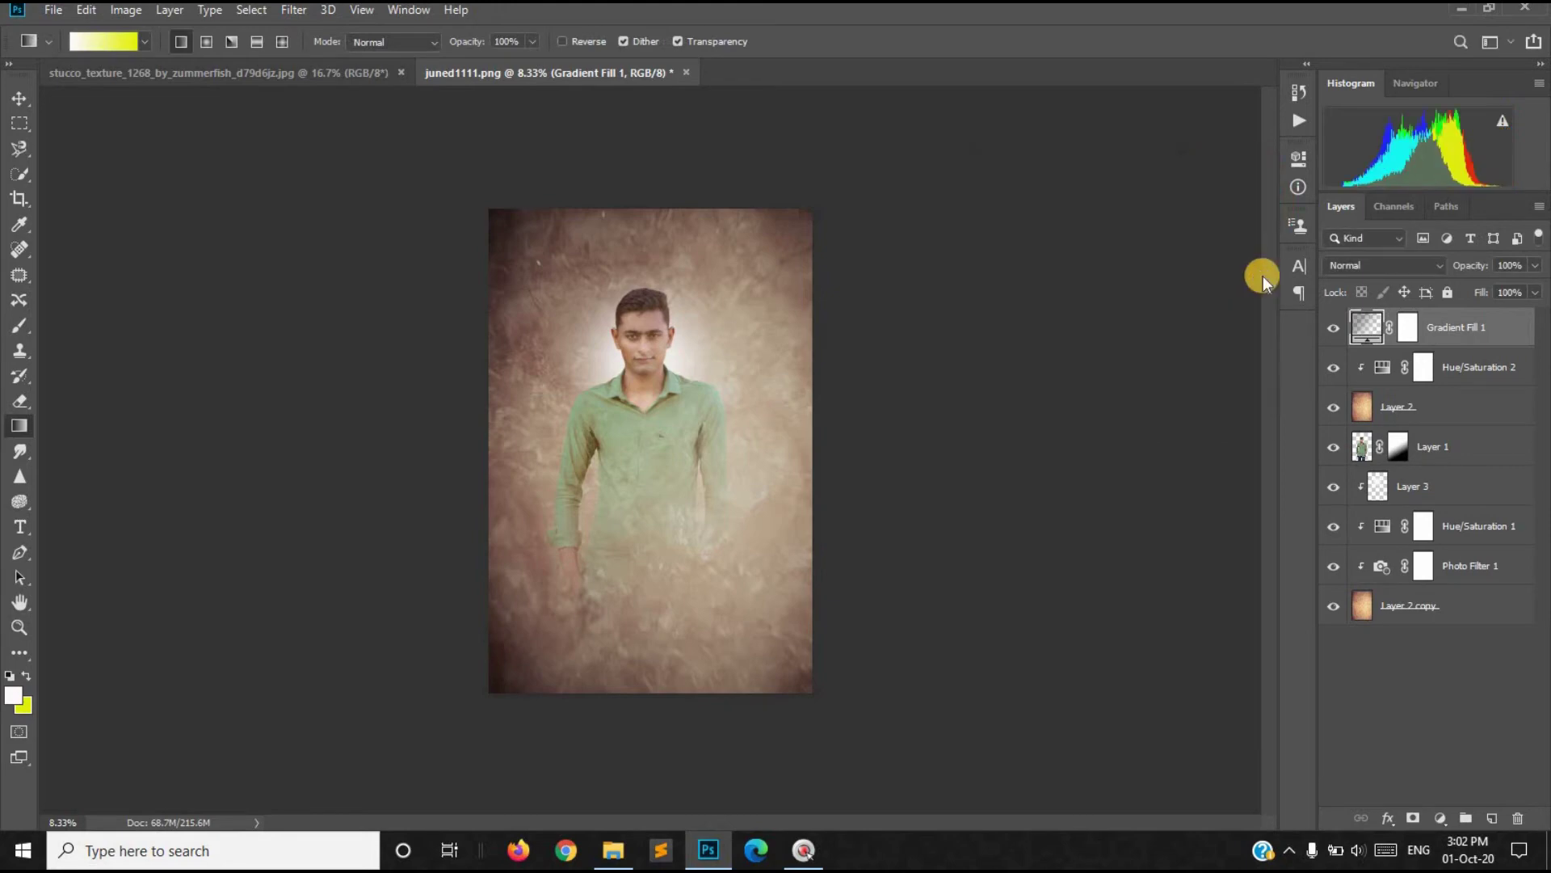
Step: Set the gradient fill layer to Overlay and choose a brush with black as foreground colour
click(1398, 265)
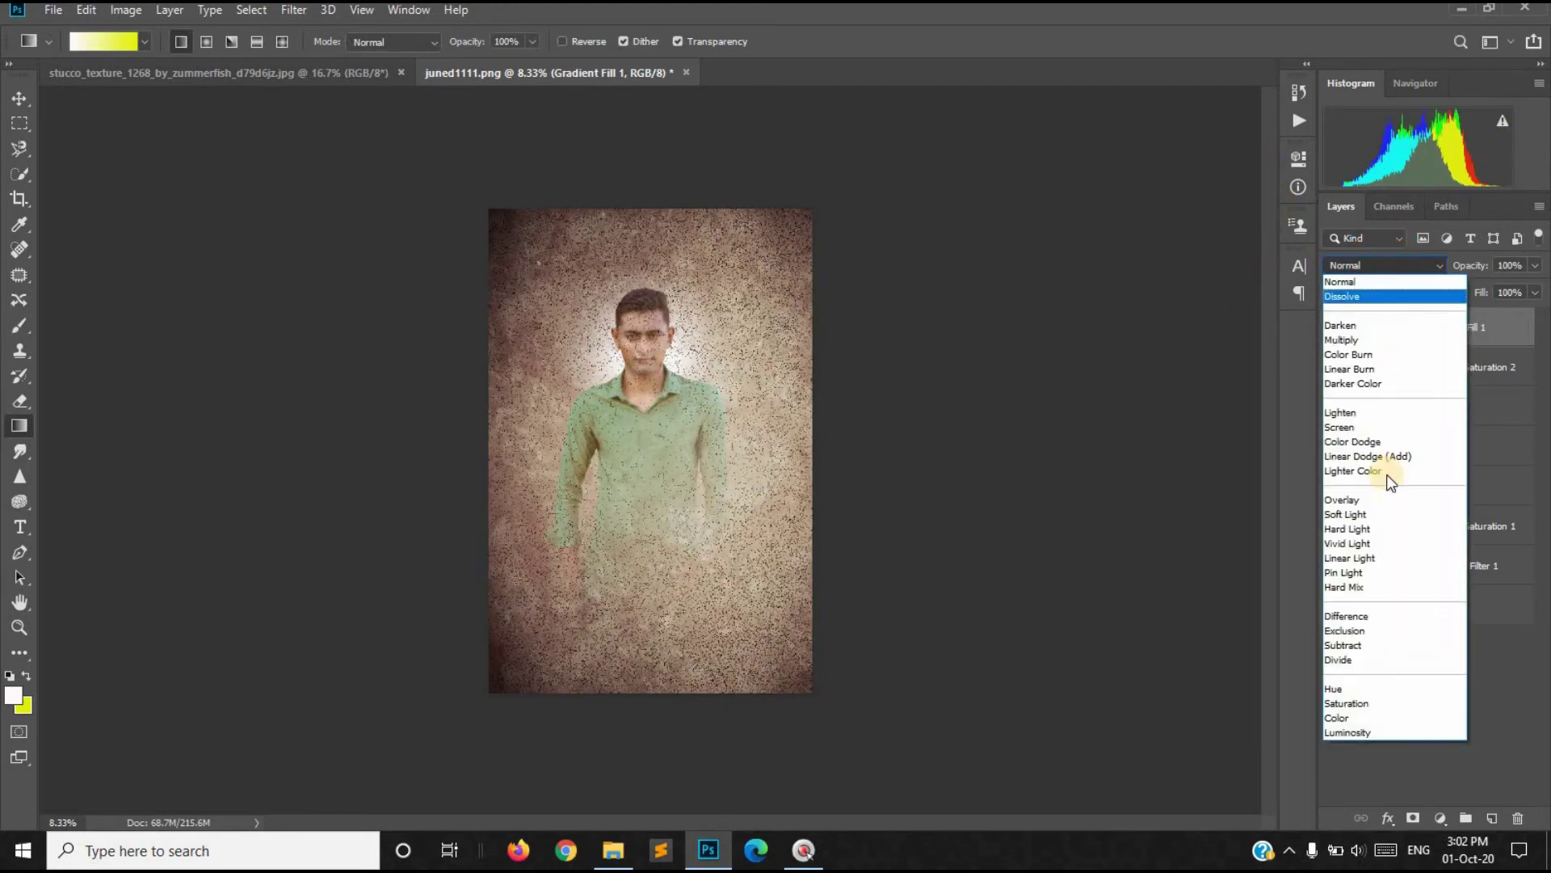
click(1351, 499)
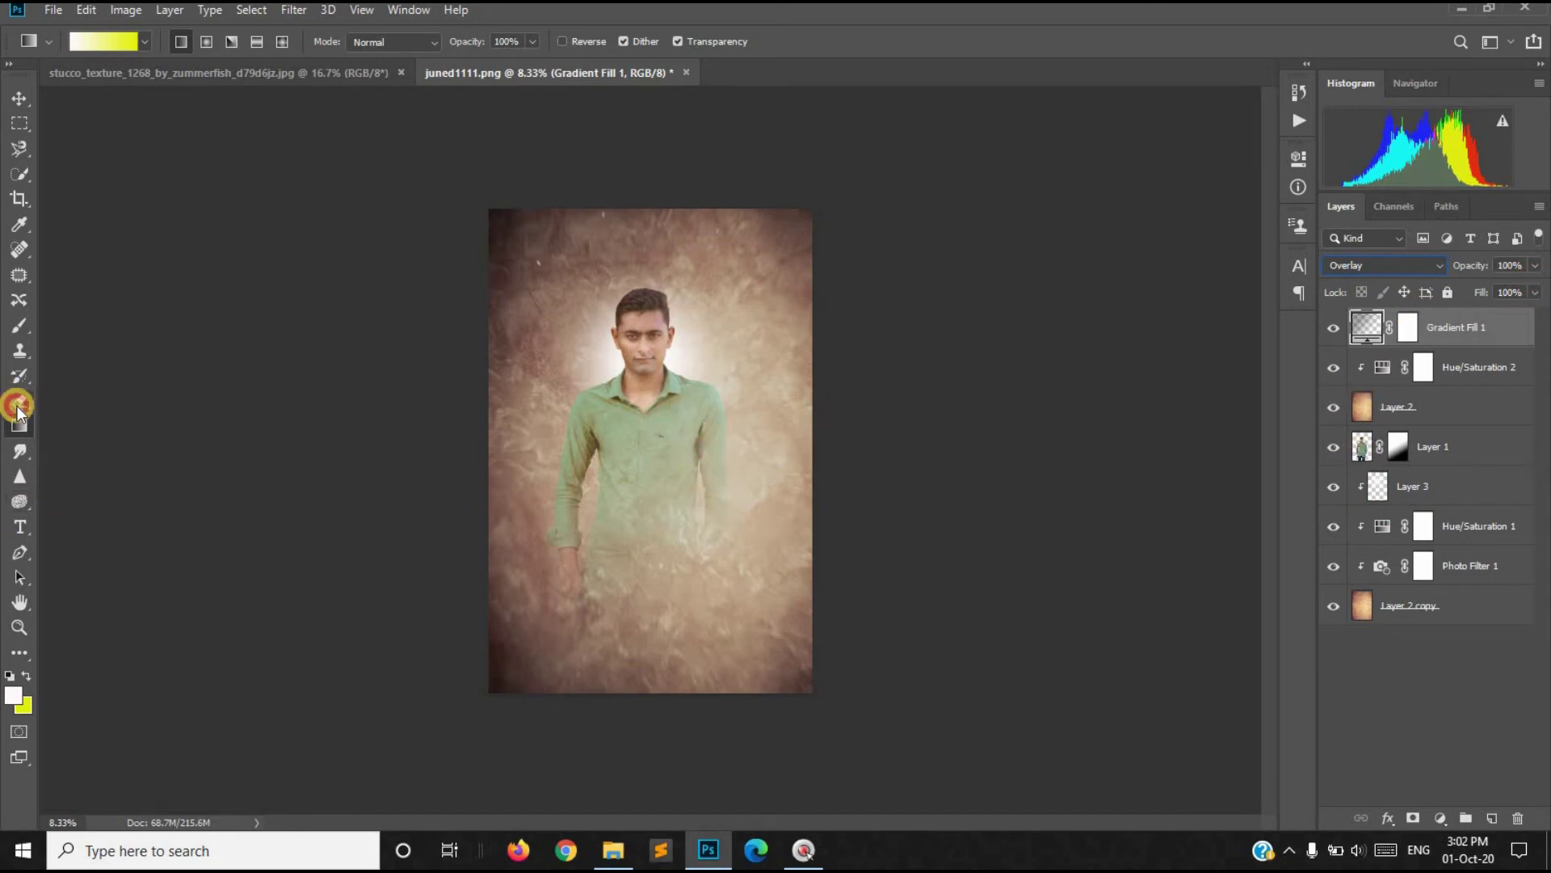
click(20, 324)
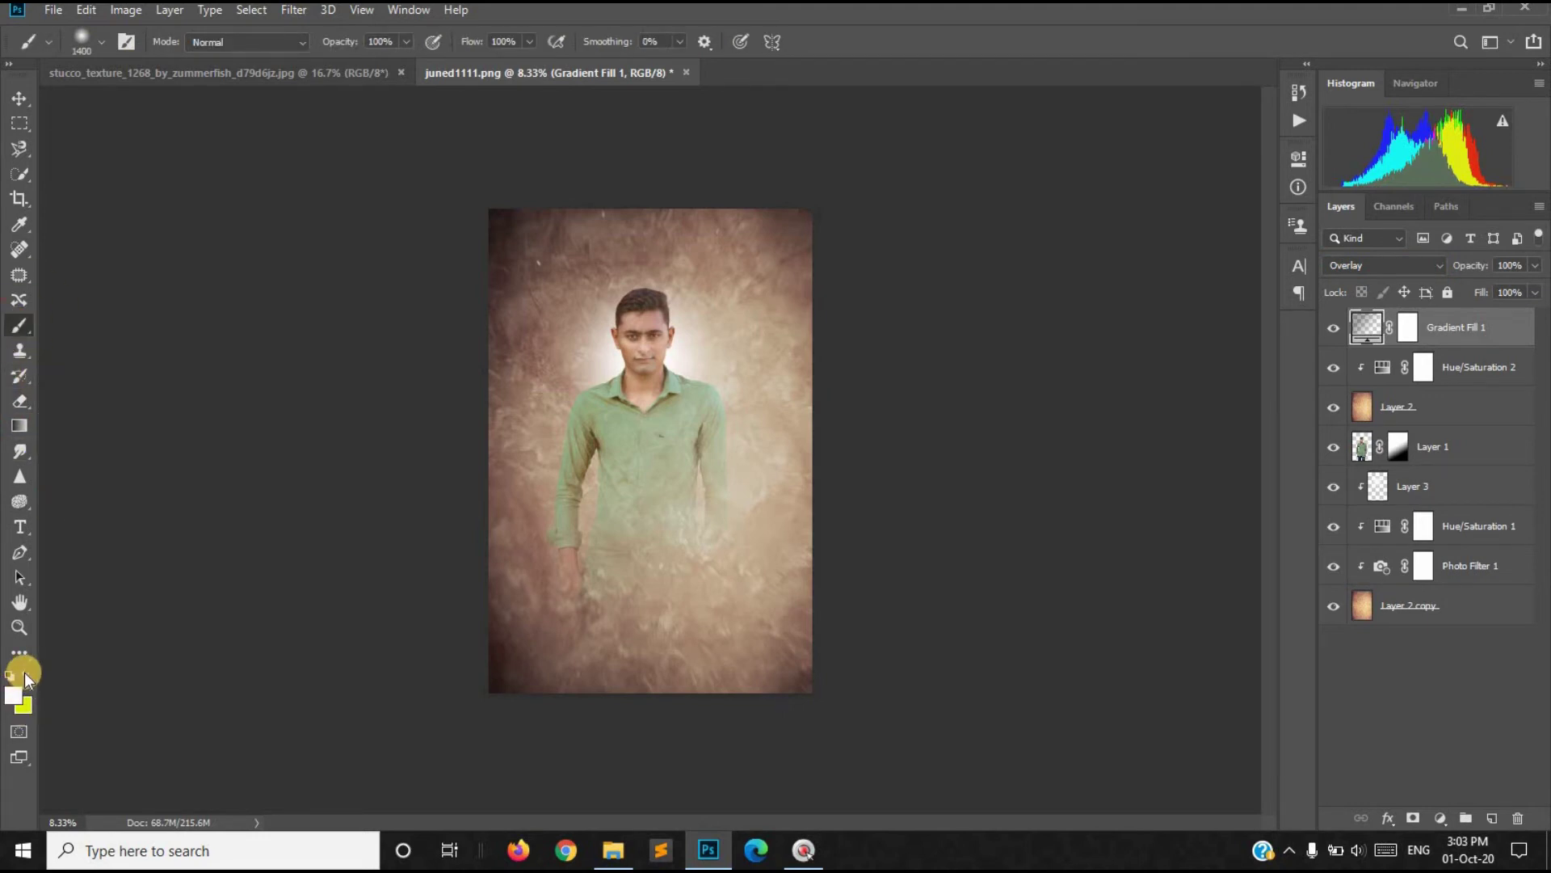
click(27, 677)
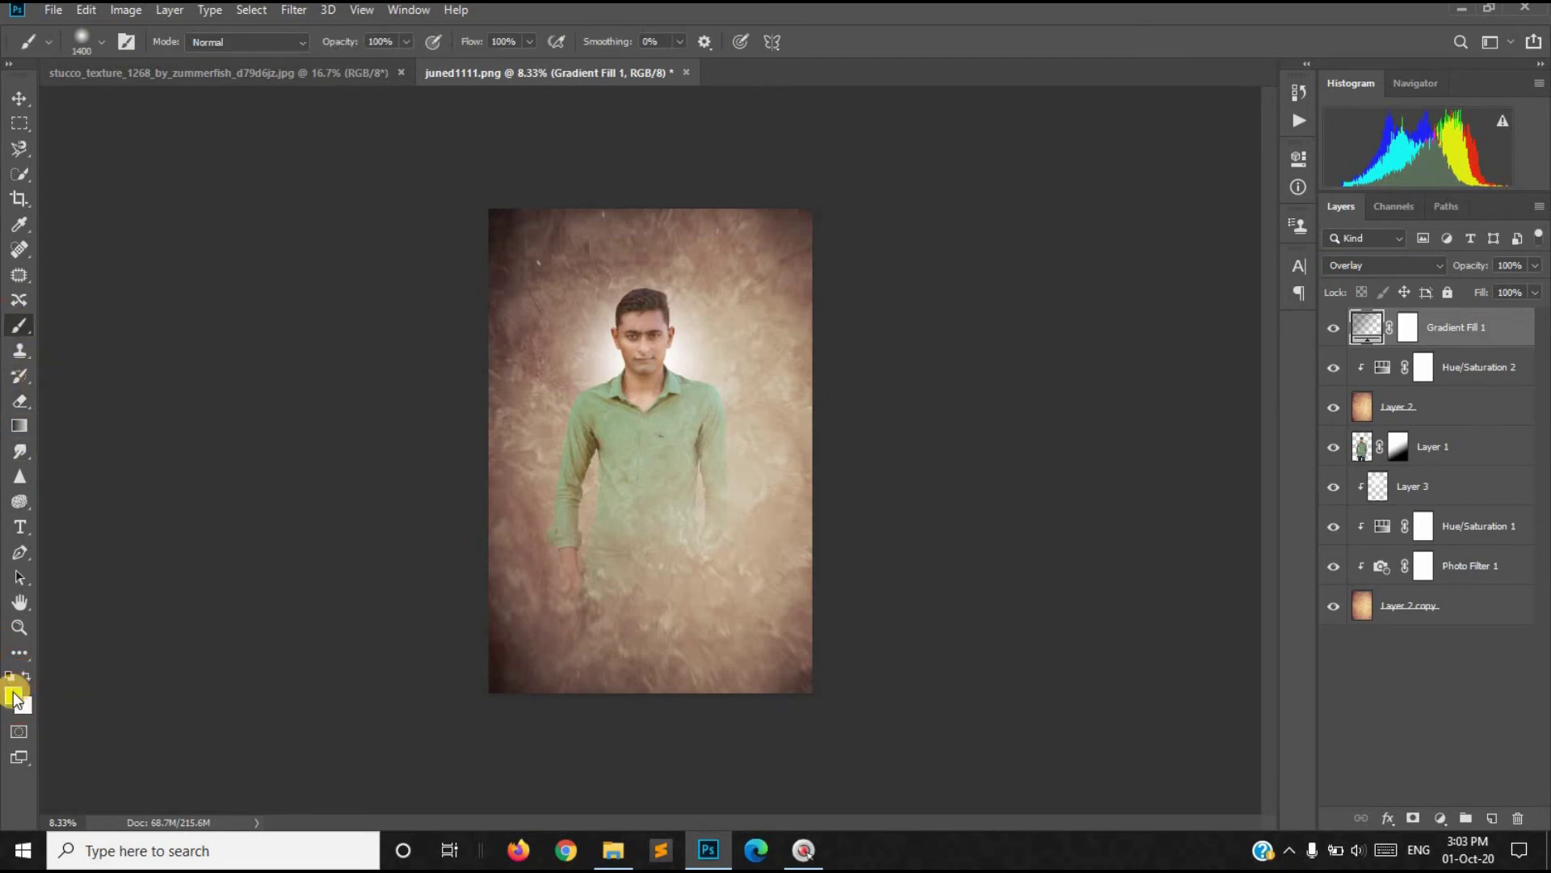
click(14, 696)
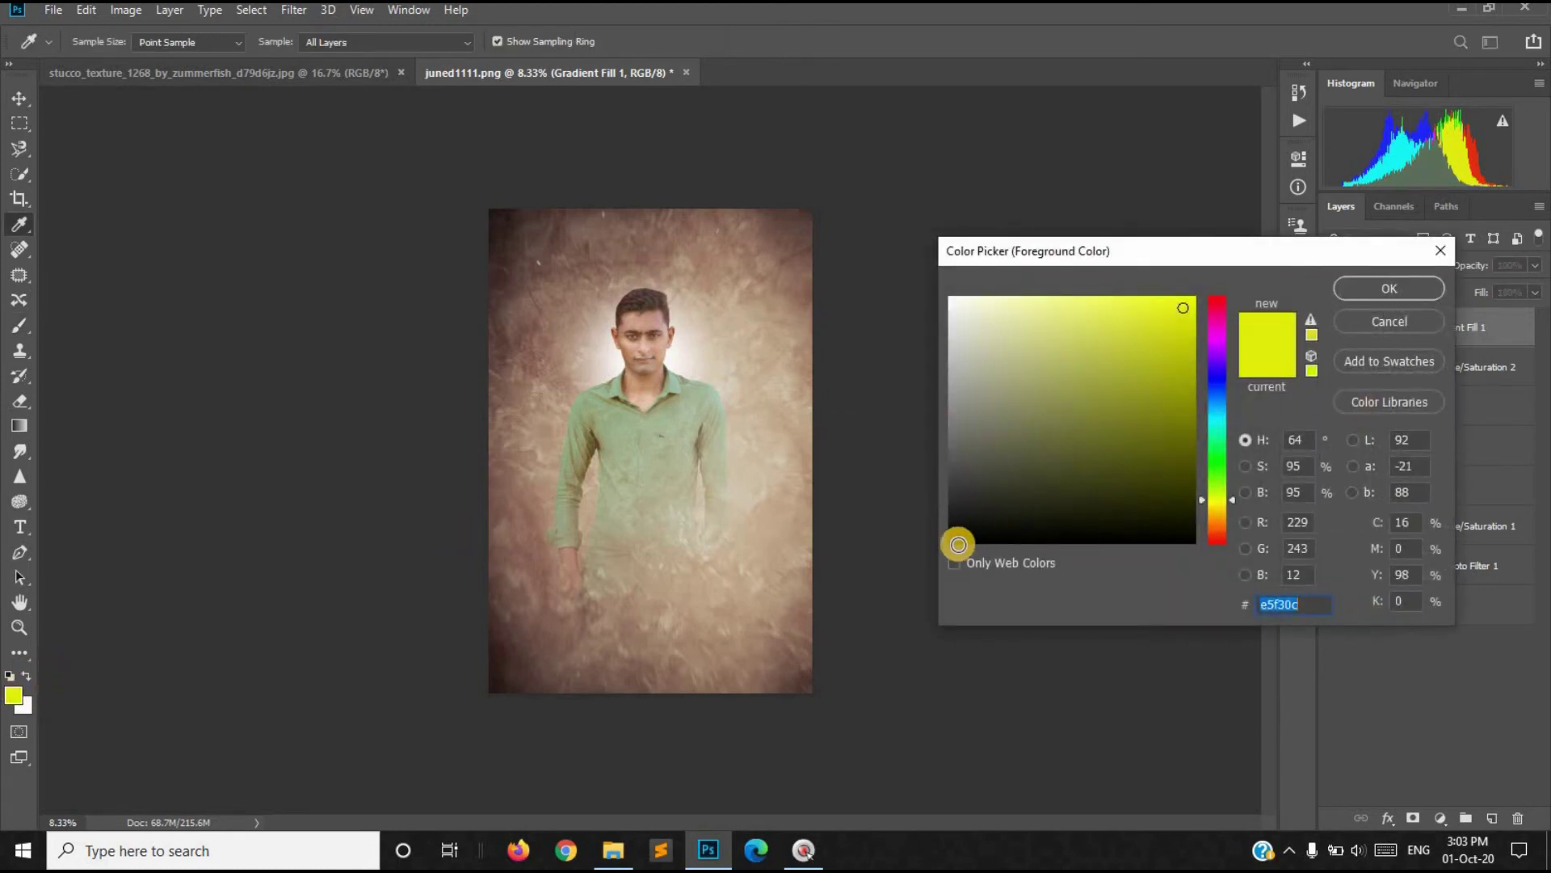
click(952, 542)
click(1406, 289)
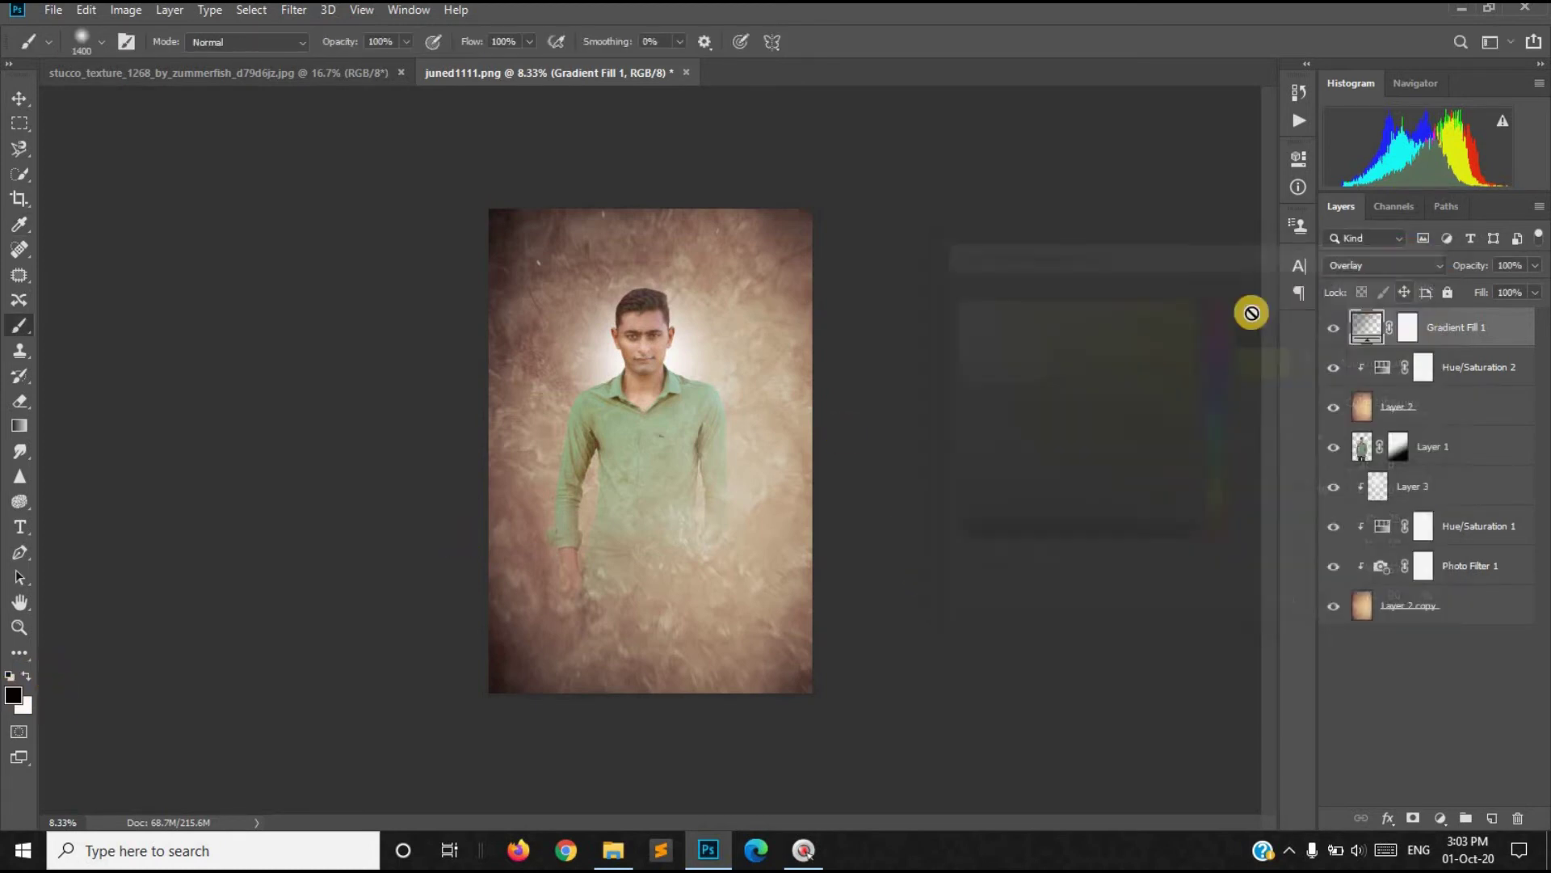
Step: Invert the Gradient Fill 1 mask and add a new empty Layer 4 on top
double_click(1412, 328)
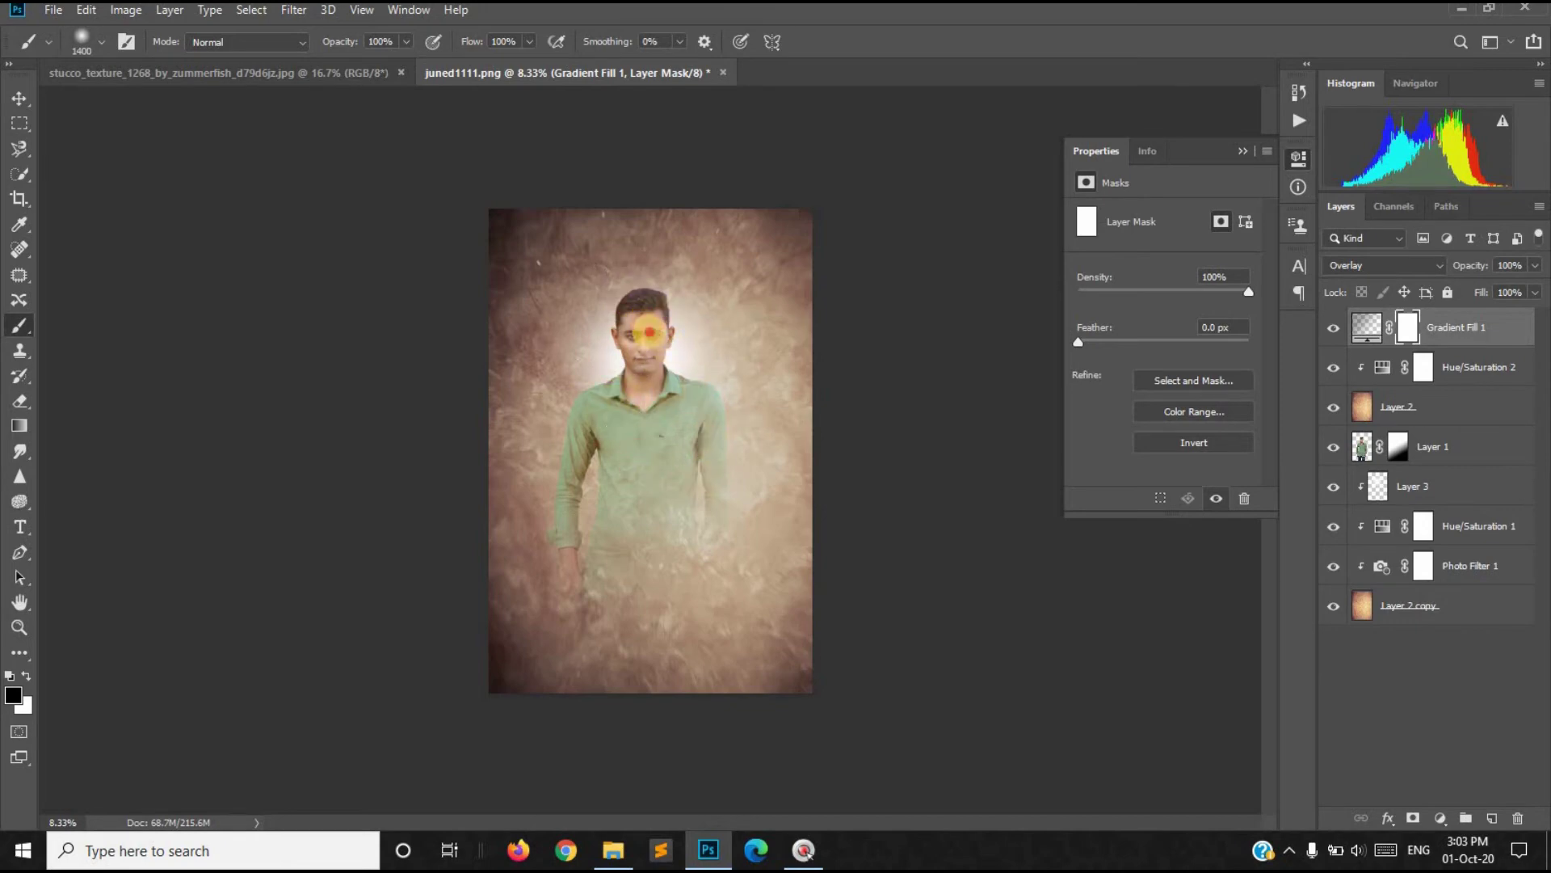
click(638, 323)
click(1243, 151)
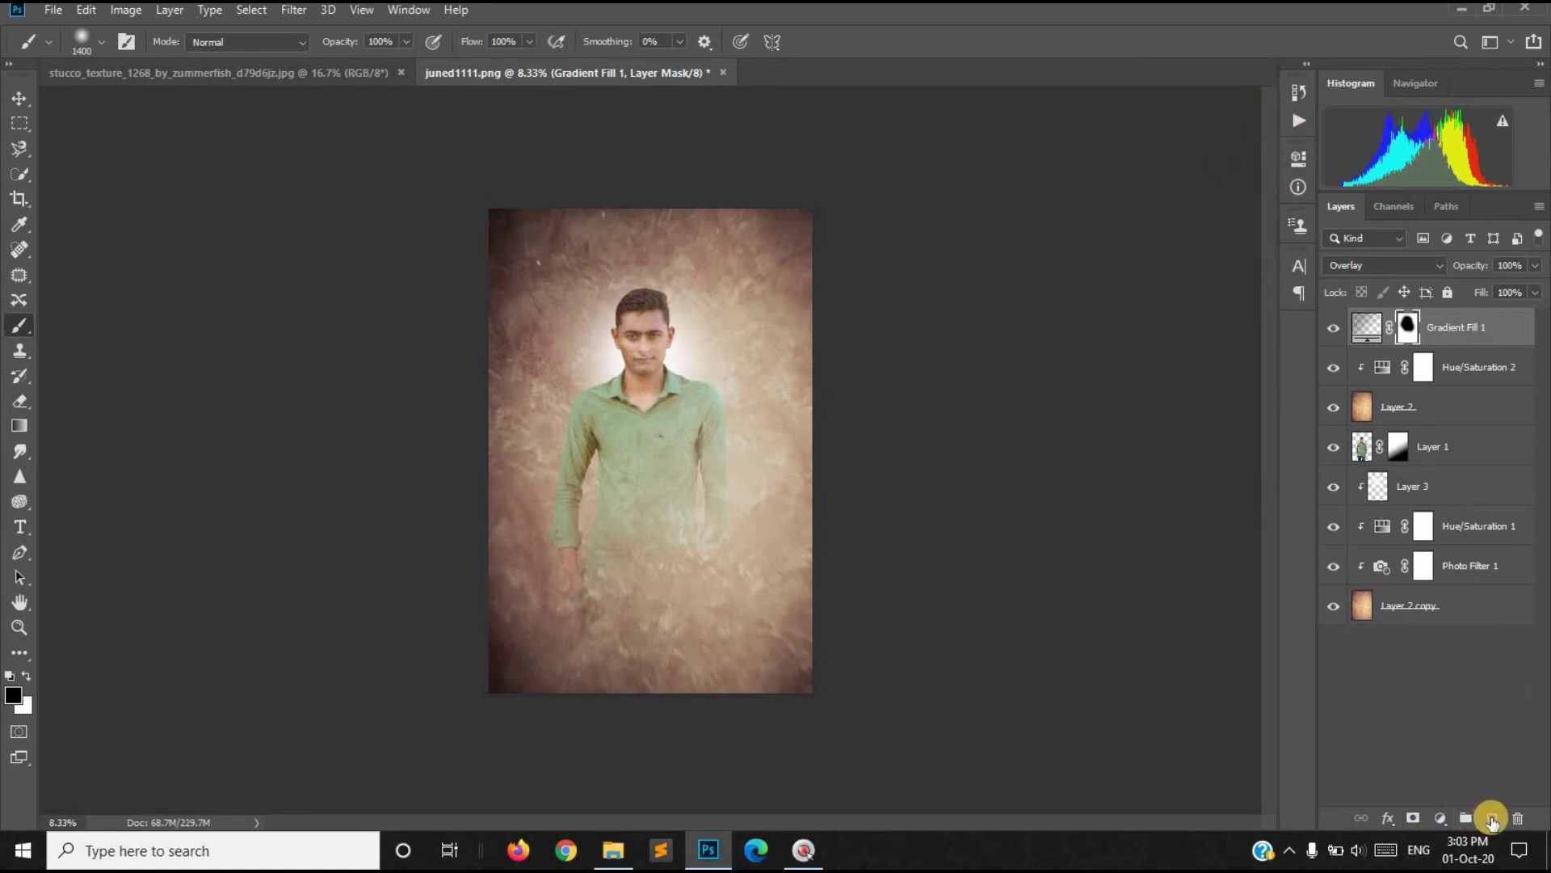
click(1491, 819)
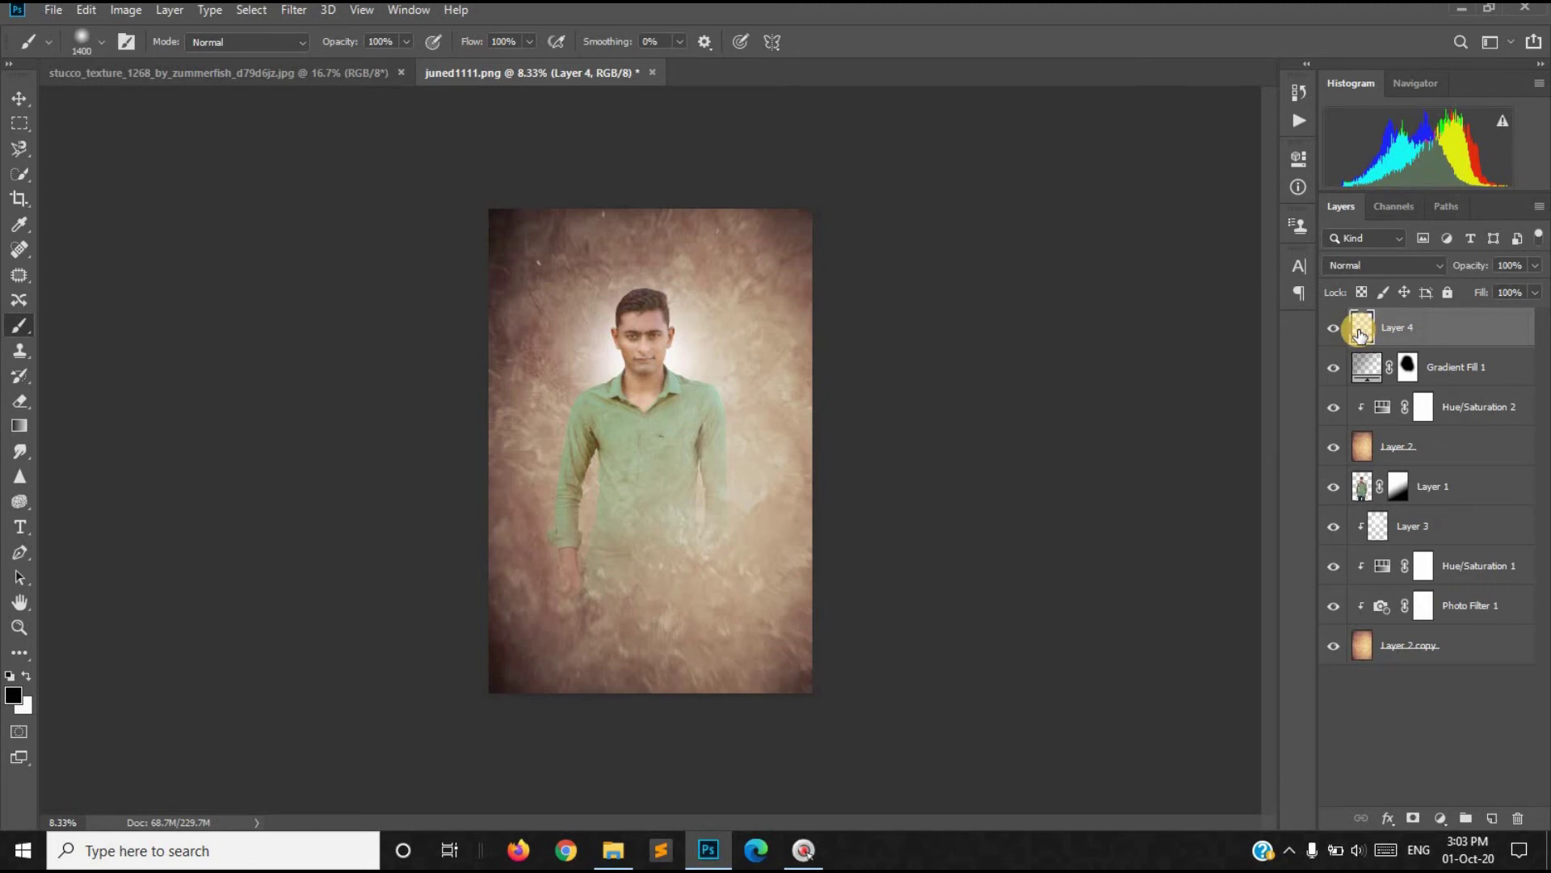
Step: Stamp all visible layers into Layer 4 with Ctrl+Shift+Alt+E and convert it to a Smart Object
drag(1360, 334, 1362, 335)
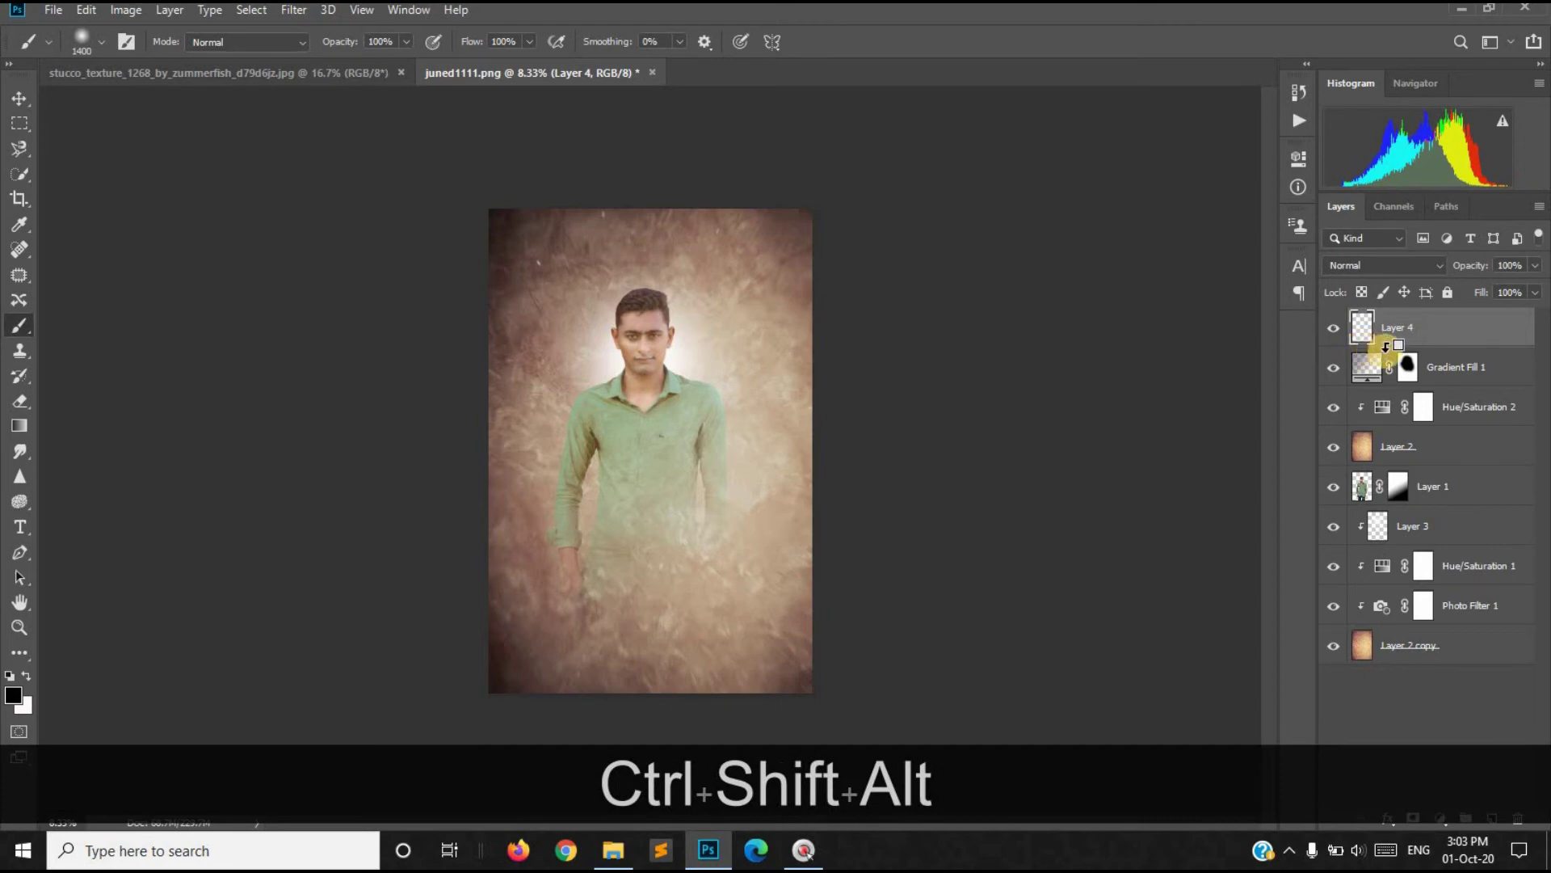
key(ctrl+shift+alt+e)
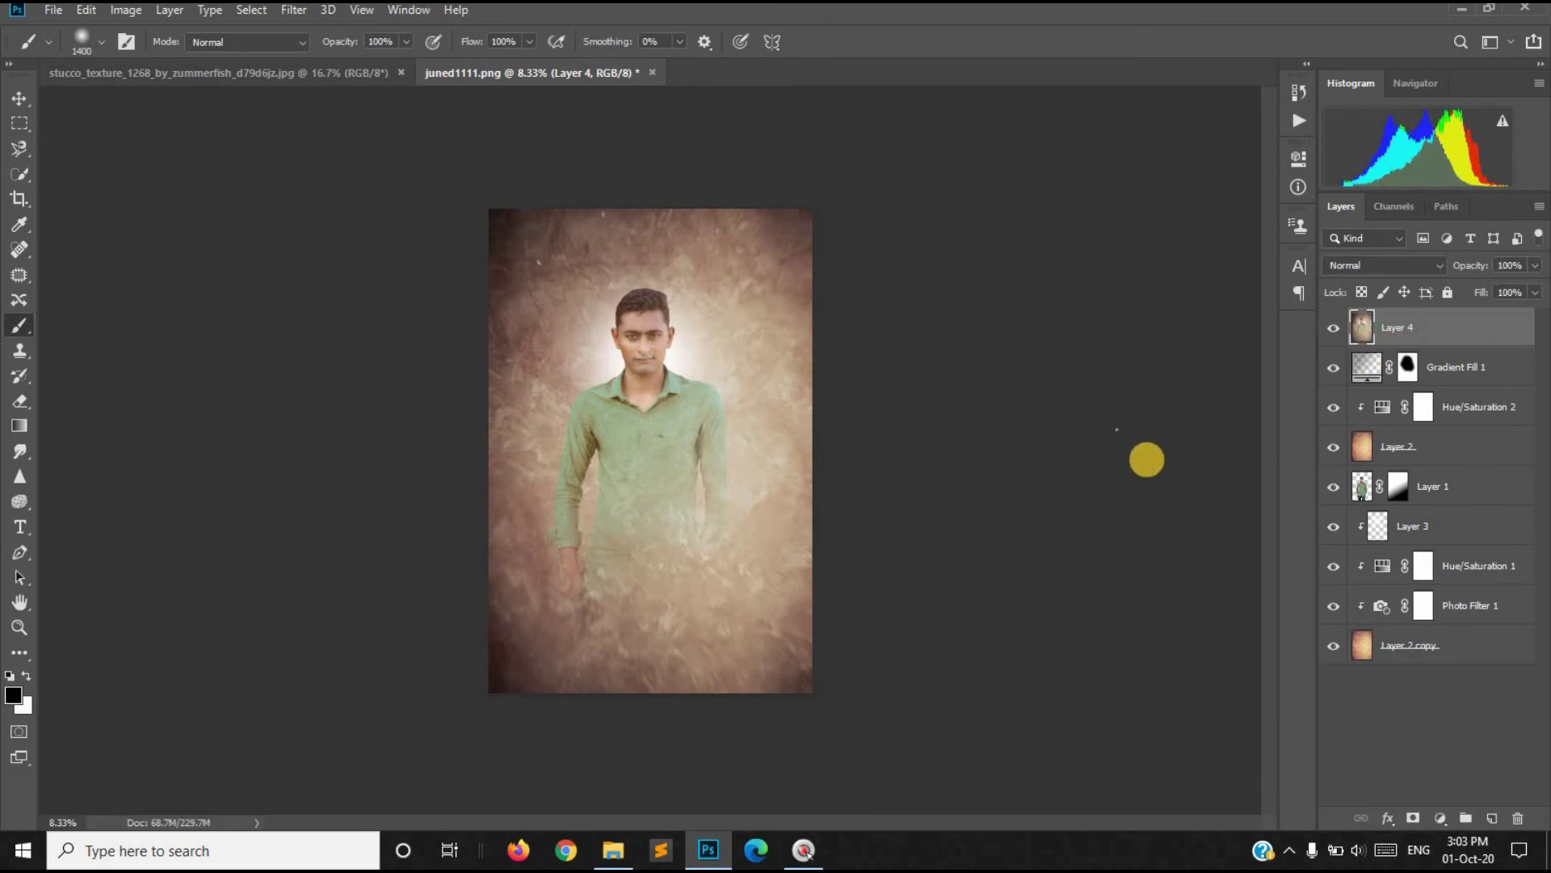
right_click(1405, 327)
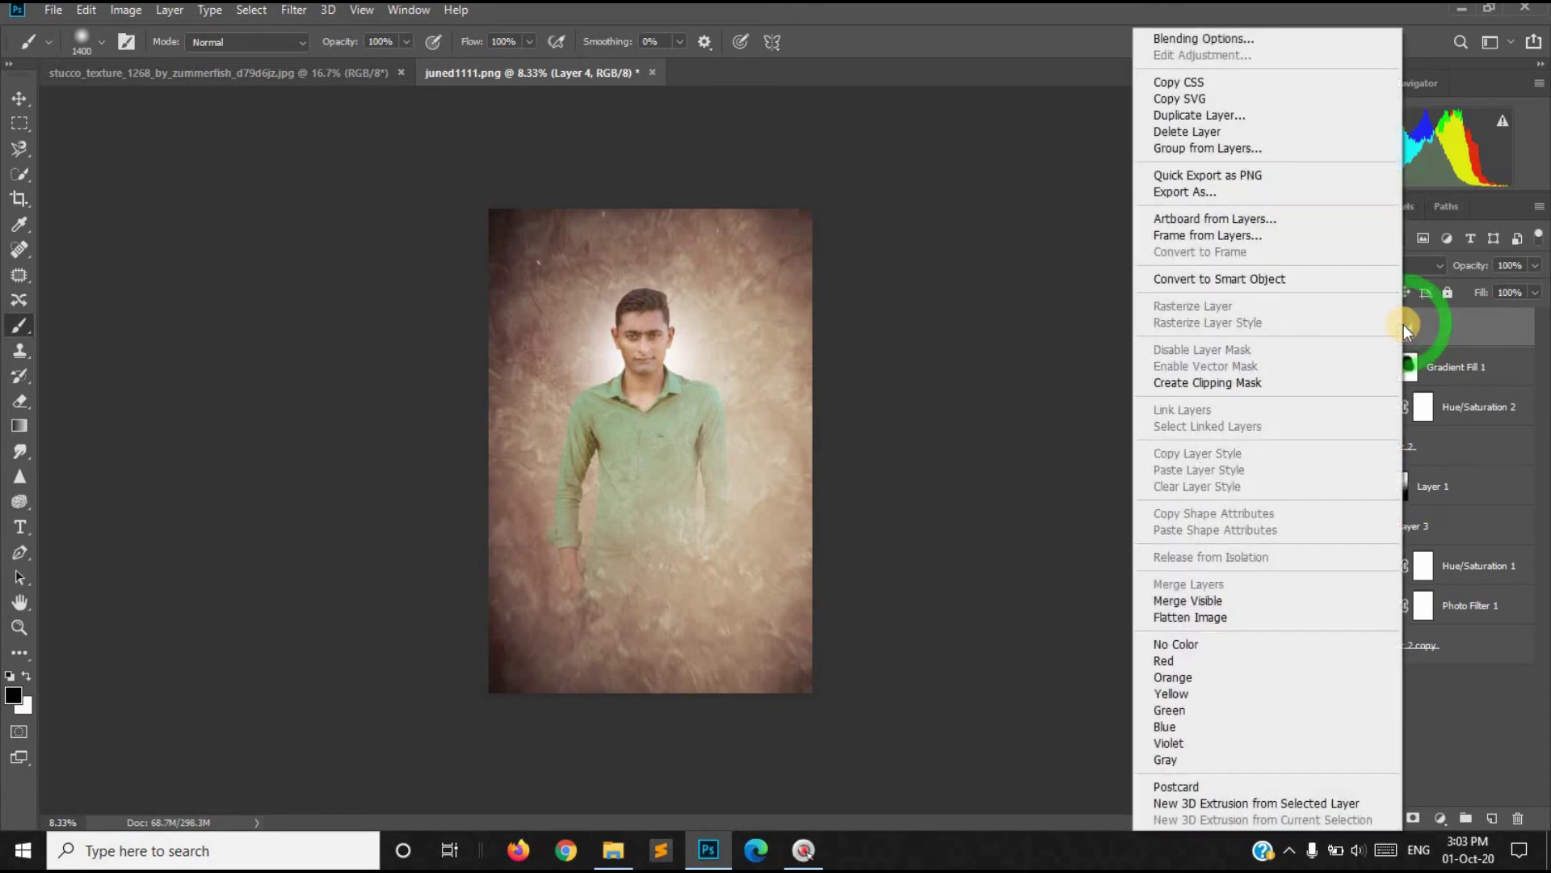
click(1214, 277)
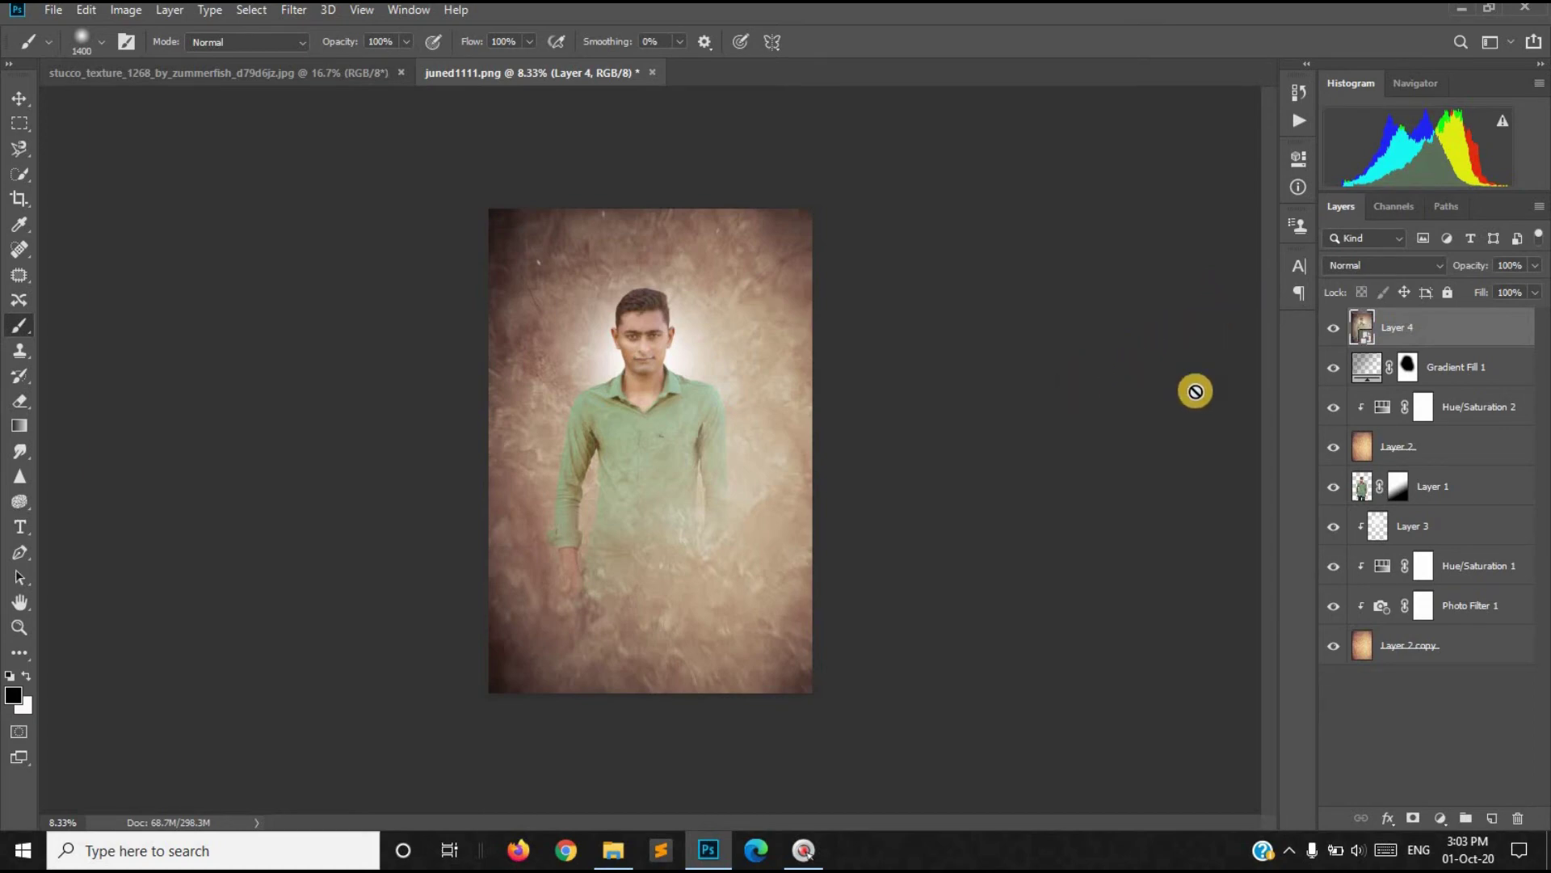
key(ctrl+shift+a)
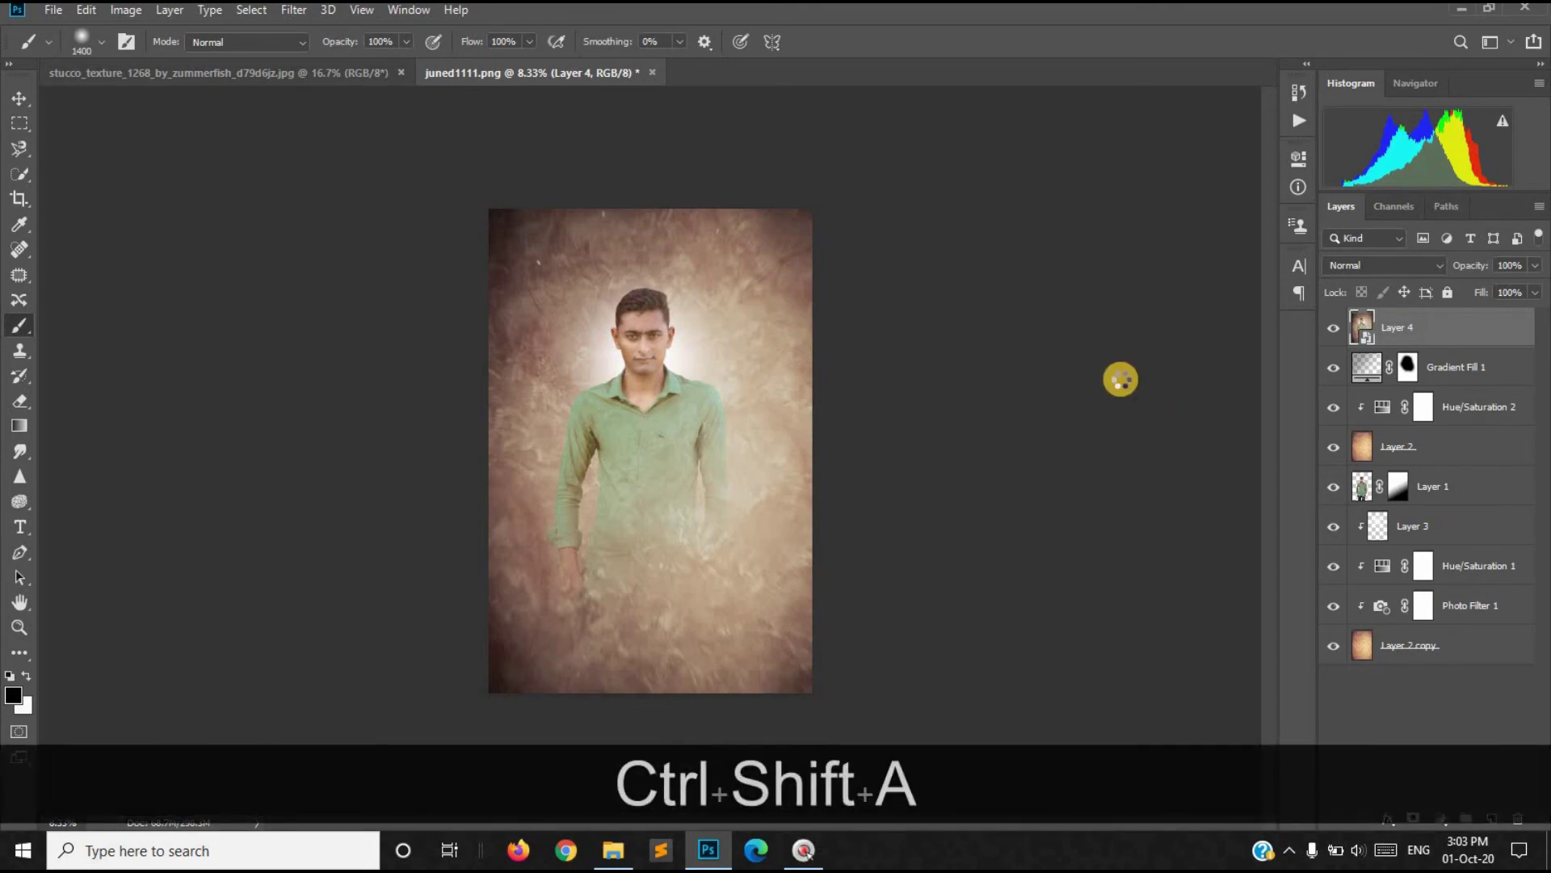
Step: In the Camera Raw Basic panel, set Contrast +9, Highlights -33 and Shadows -23
key(ctrl+shift+a)
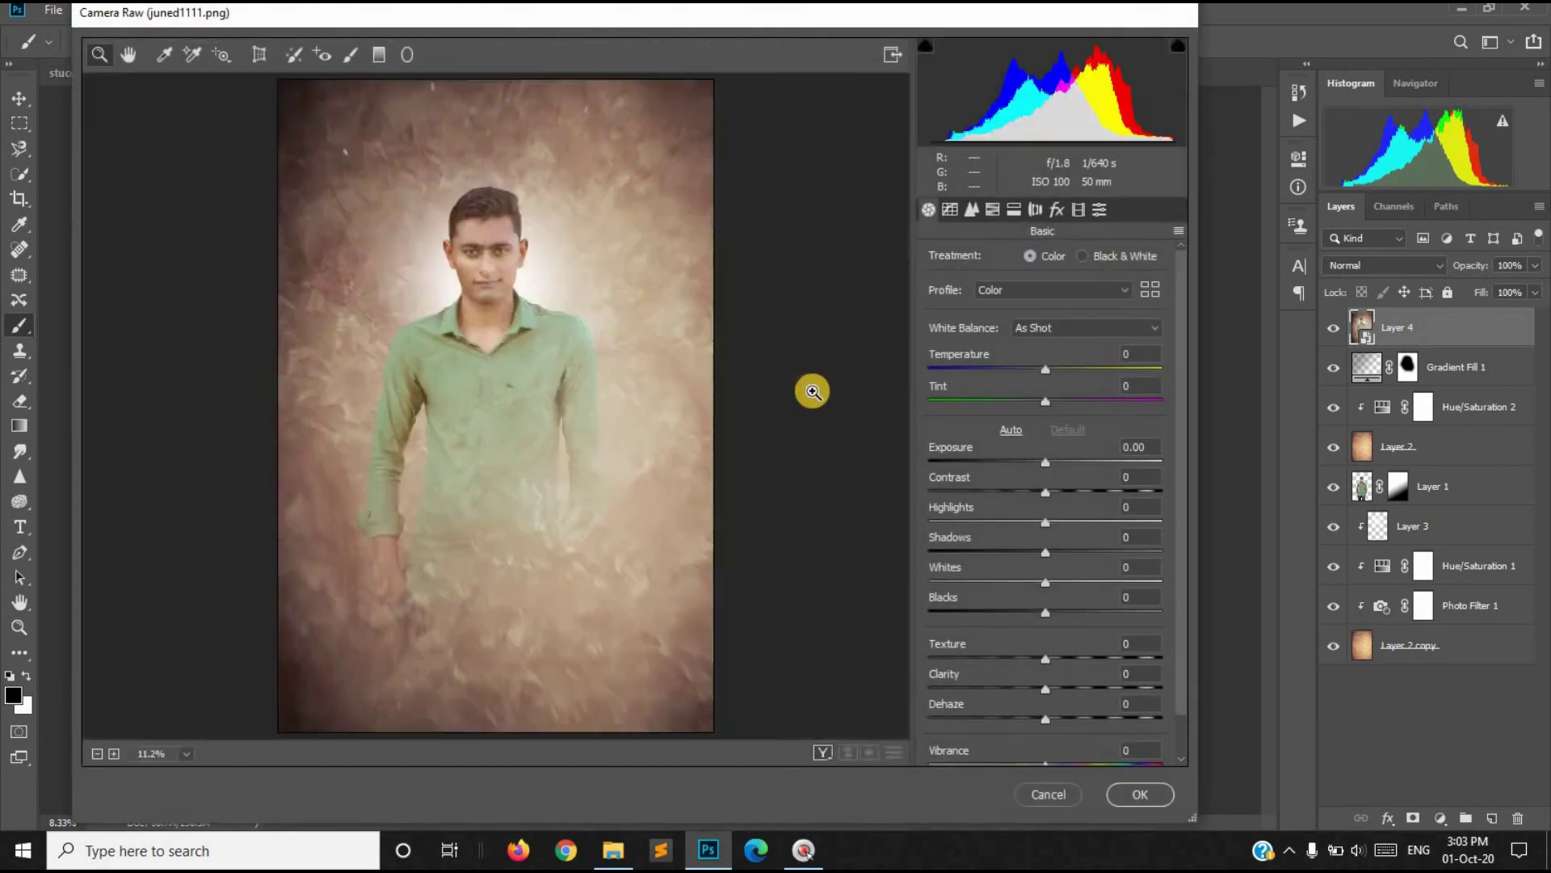
click(1046, 462)
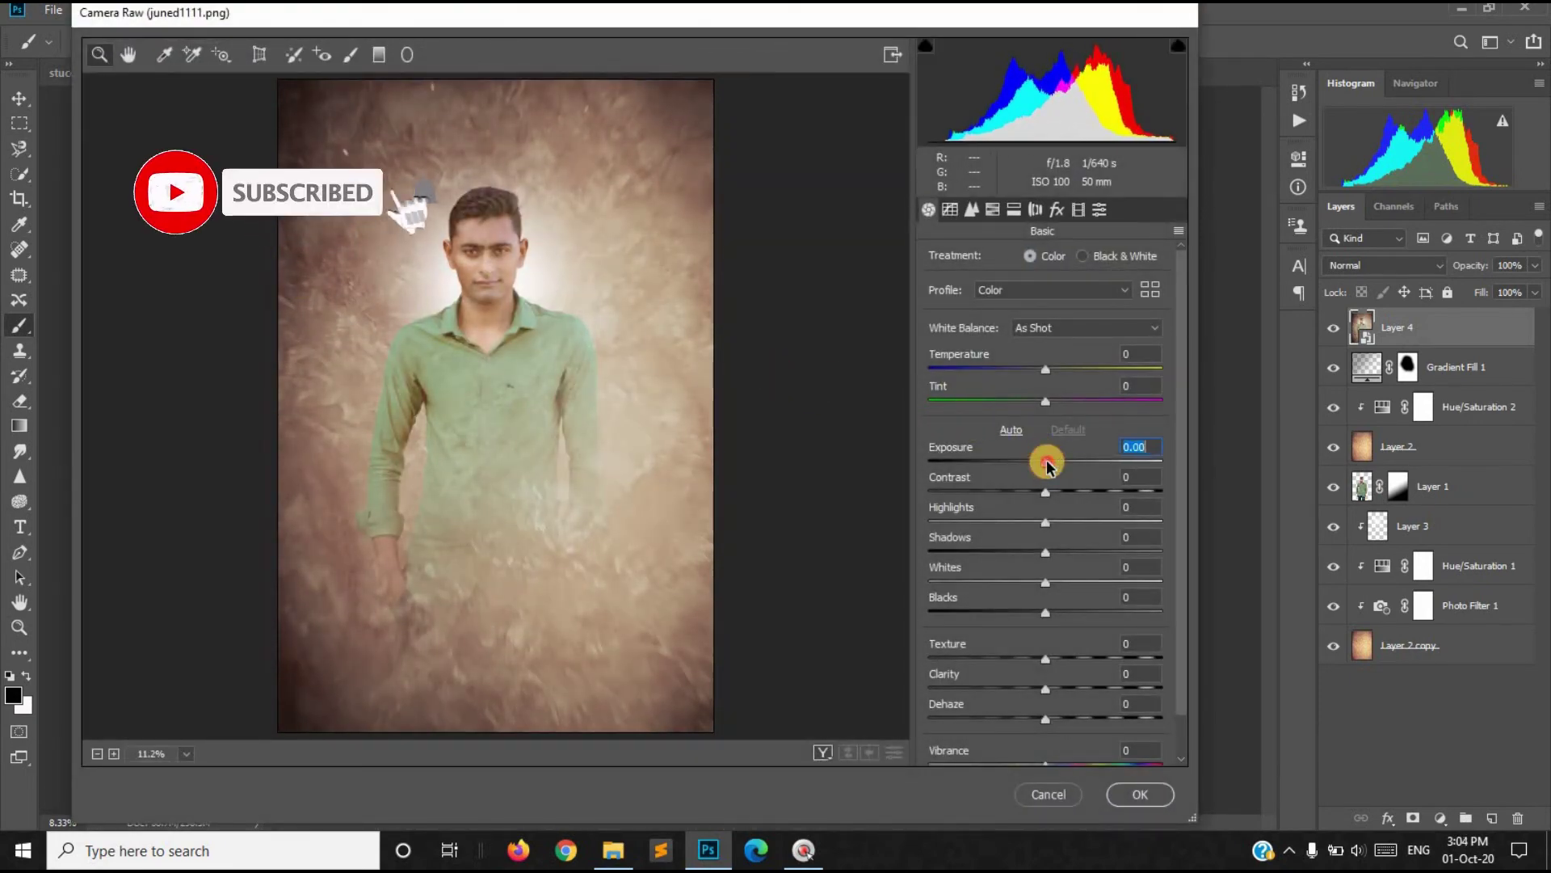
drag(1045, 500, 1055, 498)
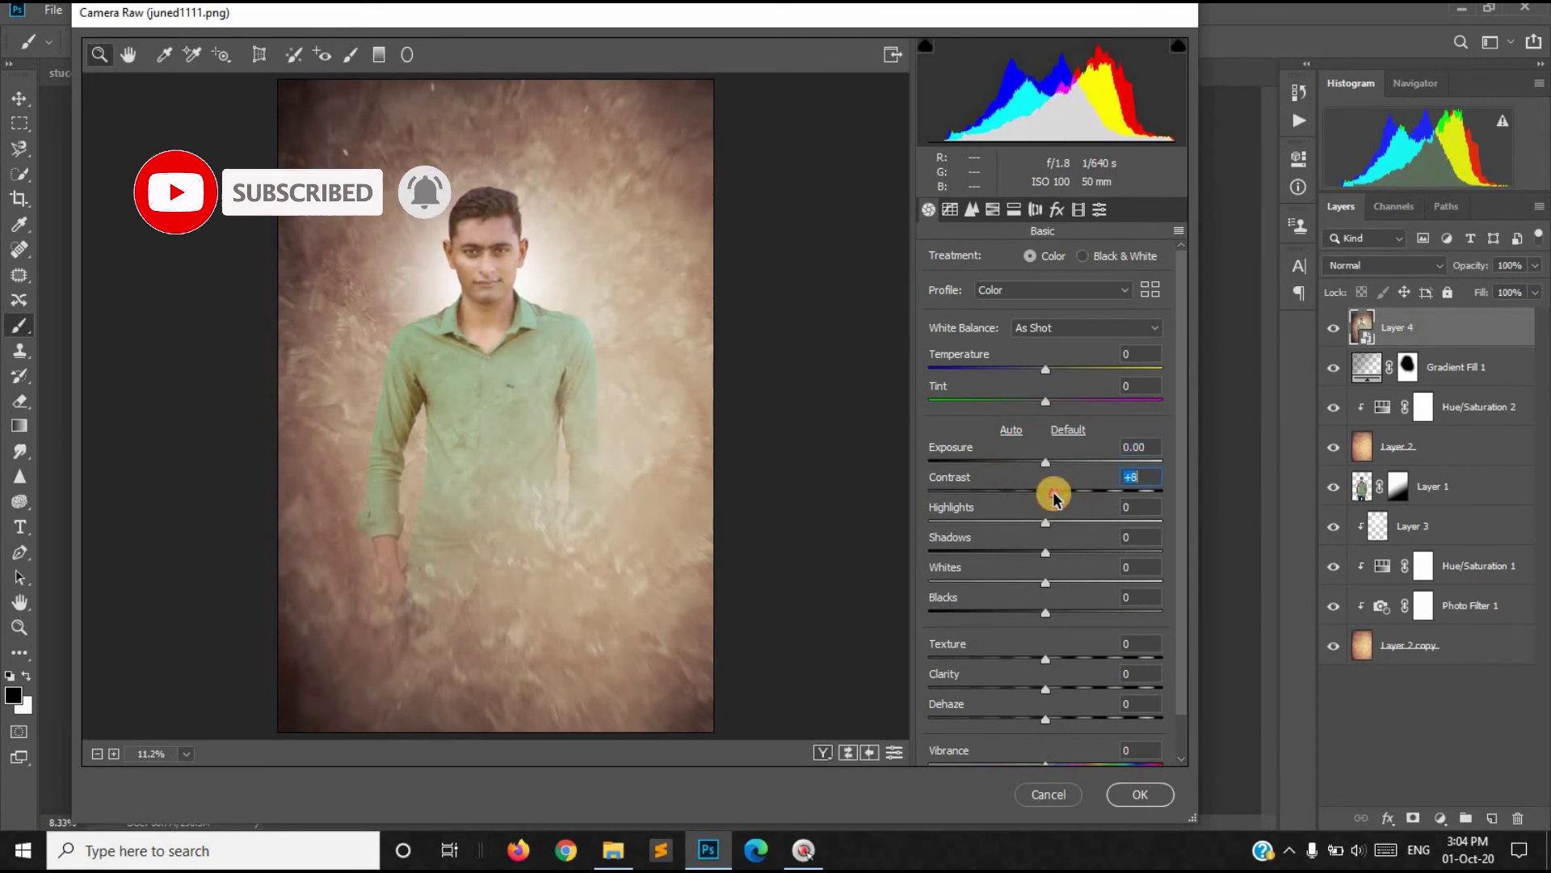
mouse_move(1055, 498)
mouse_down()
mouse_move(985, 521)
mouse_move(1110, 527)
mouse_move(939, 529)
mouse_move(1005, 533)
mouse_up()
click(1023, 523)
click(1027, 549)
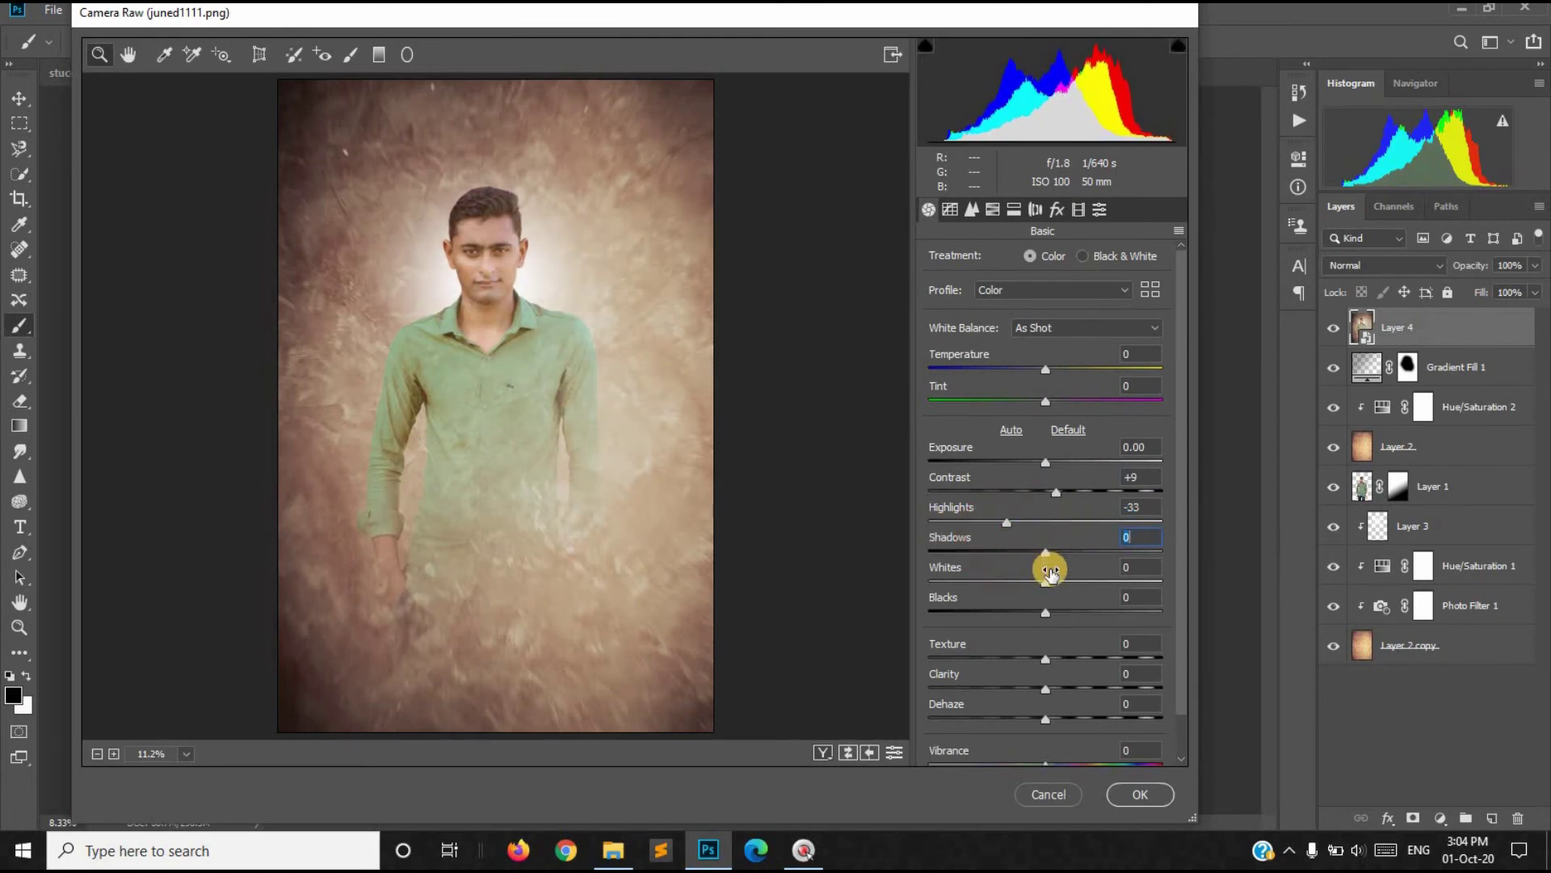
mouse_move(1020, 555)
mouse_down()
mouse_move(980, 536)
mouse_move(1074, 547)
mouse_move(1000, 543)
mouse_move(1018, 572)
mouse_move(1000, 571)
mouse_move(1115, 596)
mouse_move(1010, 619)
mouse_up()
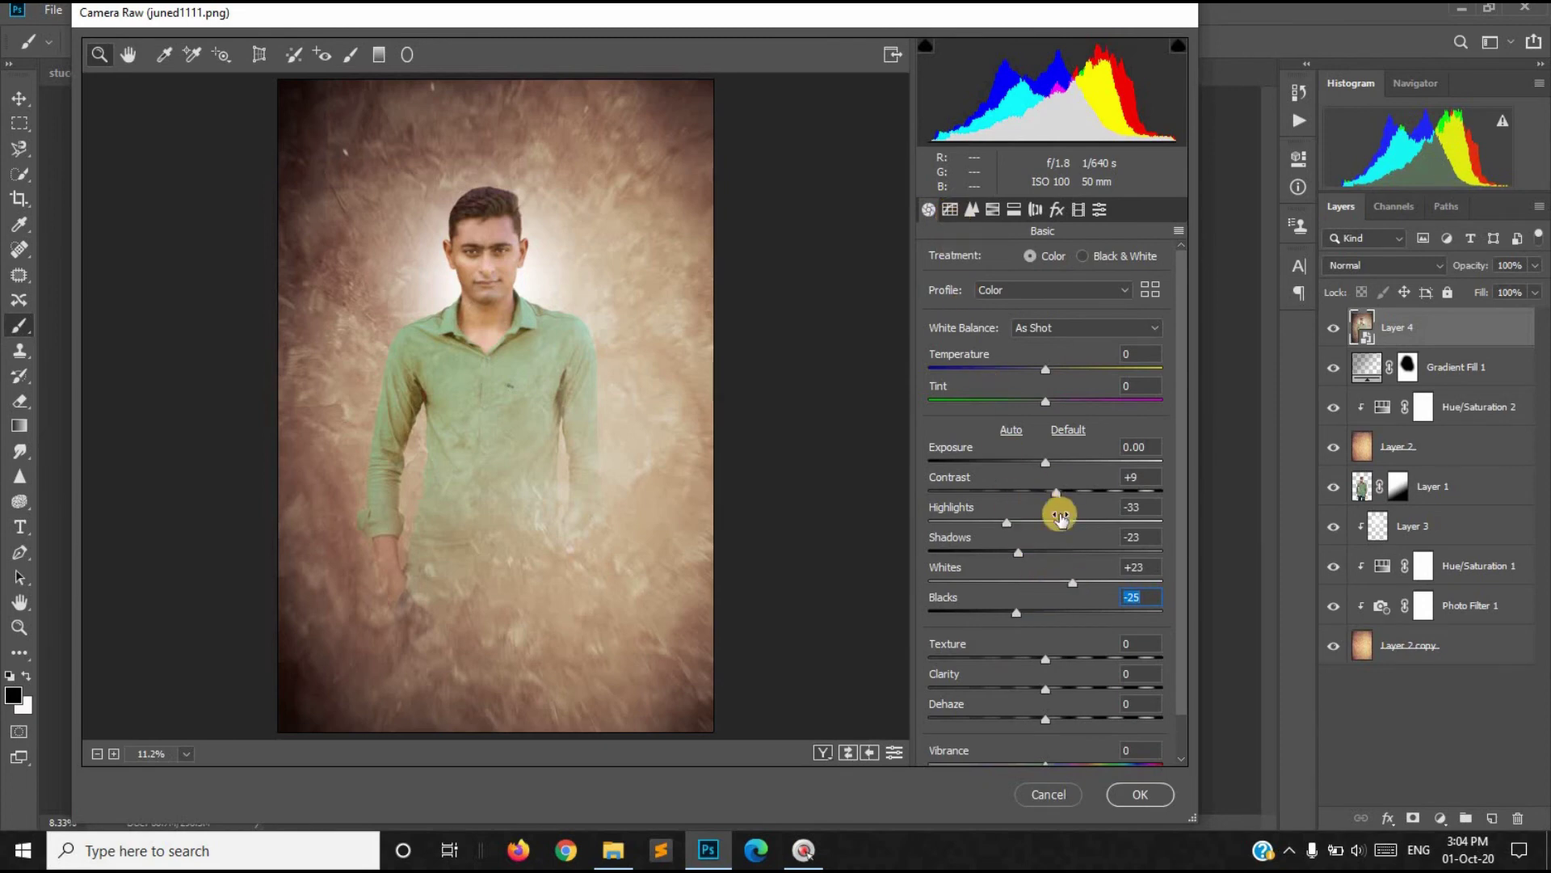
Step: Finish the Basic grade with Whites +23, Blacks -25, Clarity +13 and Dehaze +2
scroll(1172, 703, down, 1)
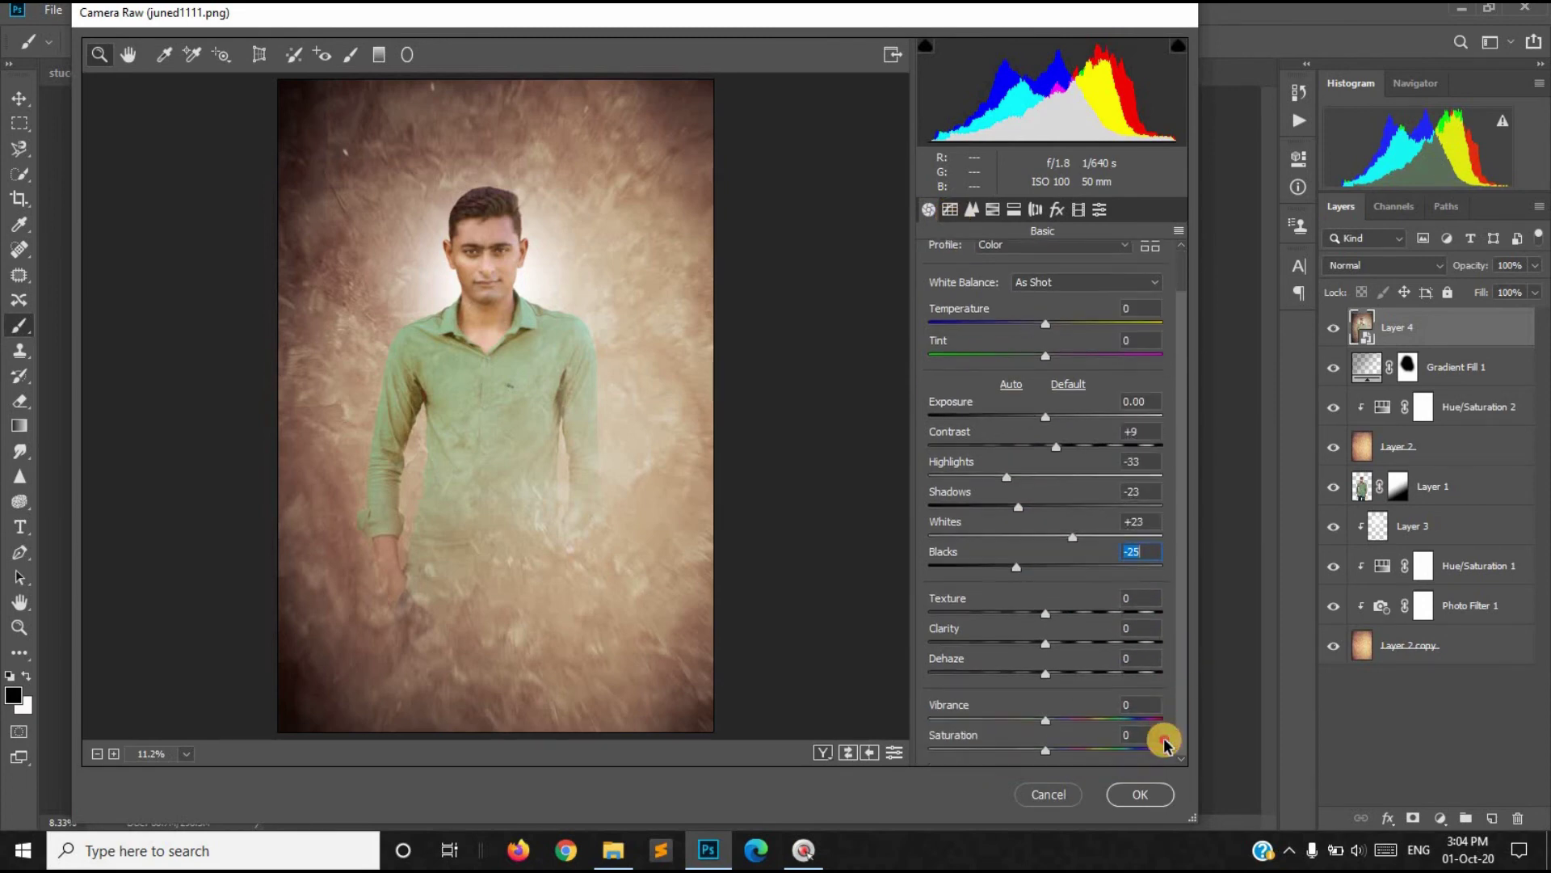
click(1141, 734)
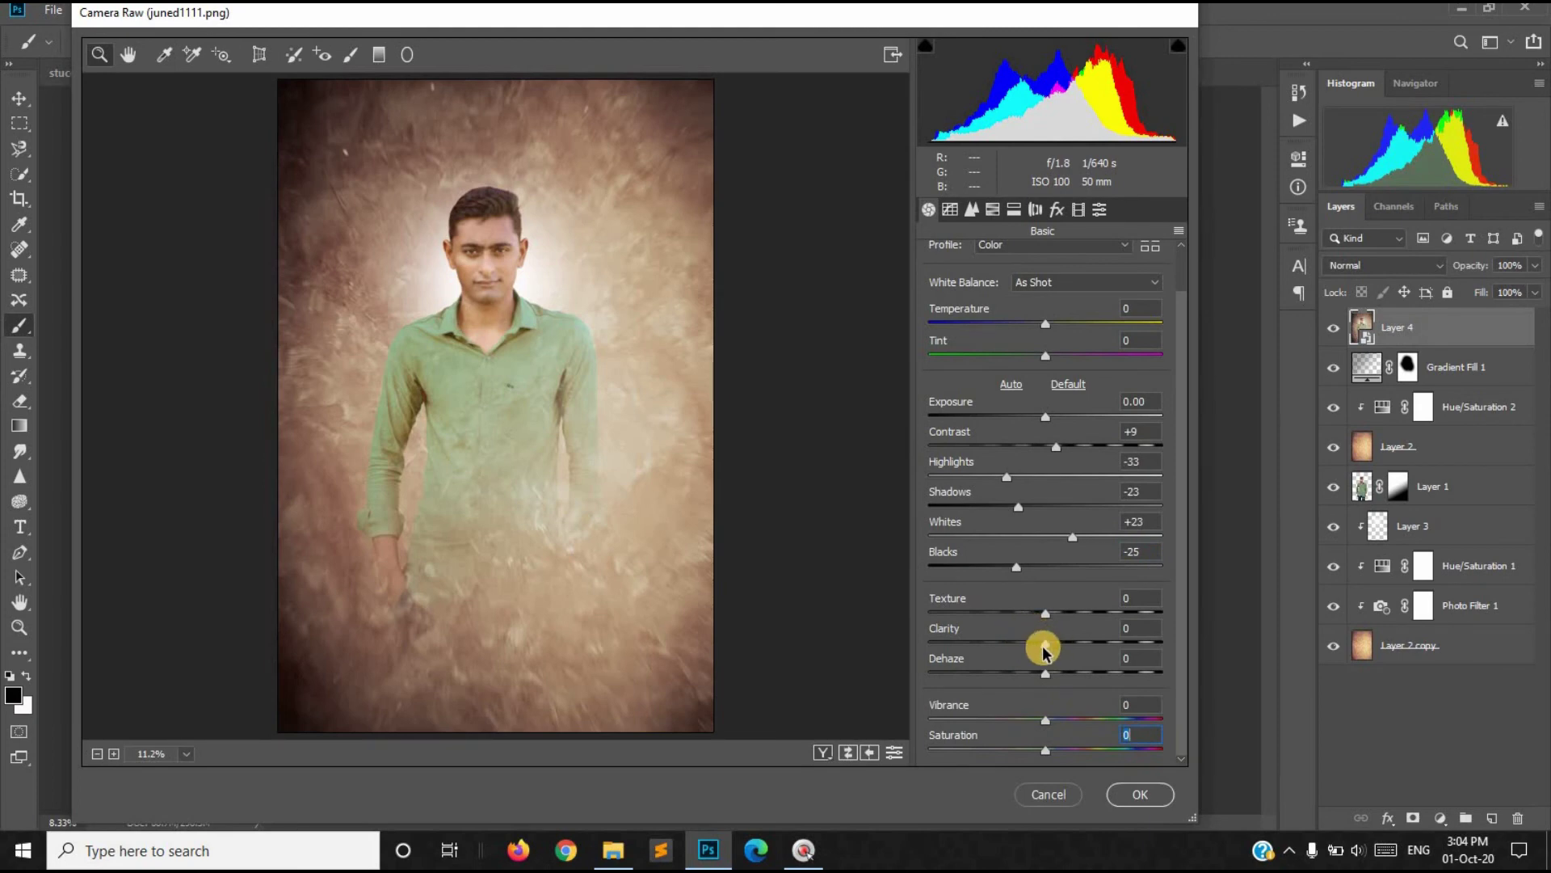
mouse_move(1044, 644)
mouse_down()
mouse_move(1136, 649)
mouse_move(1059, 651)
mouse_up()
click(1062, 655)
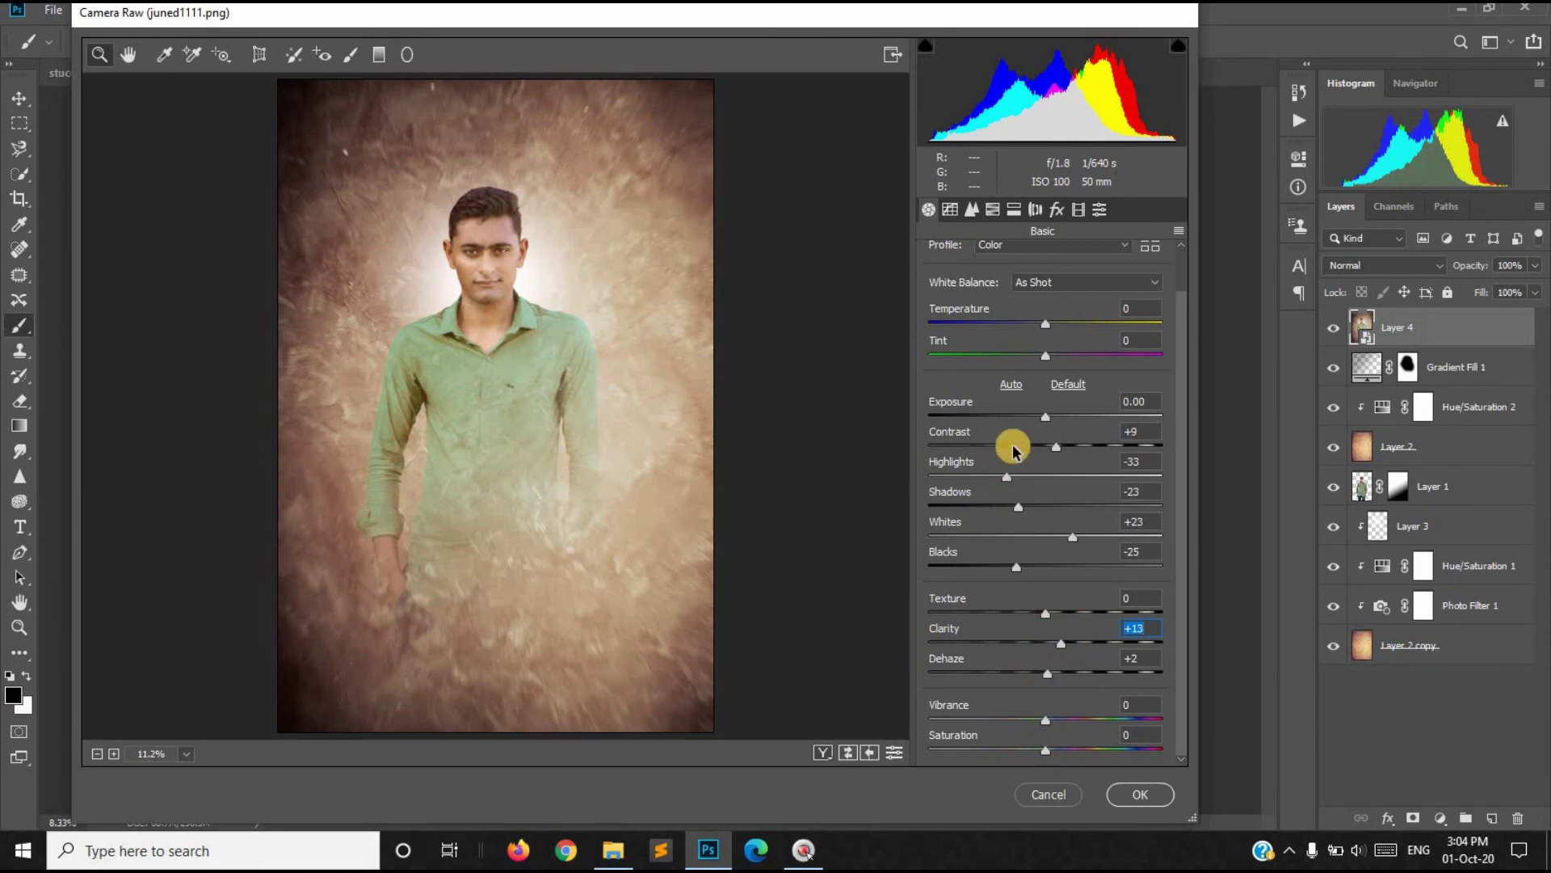
click(1097, 210)
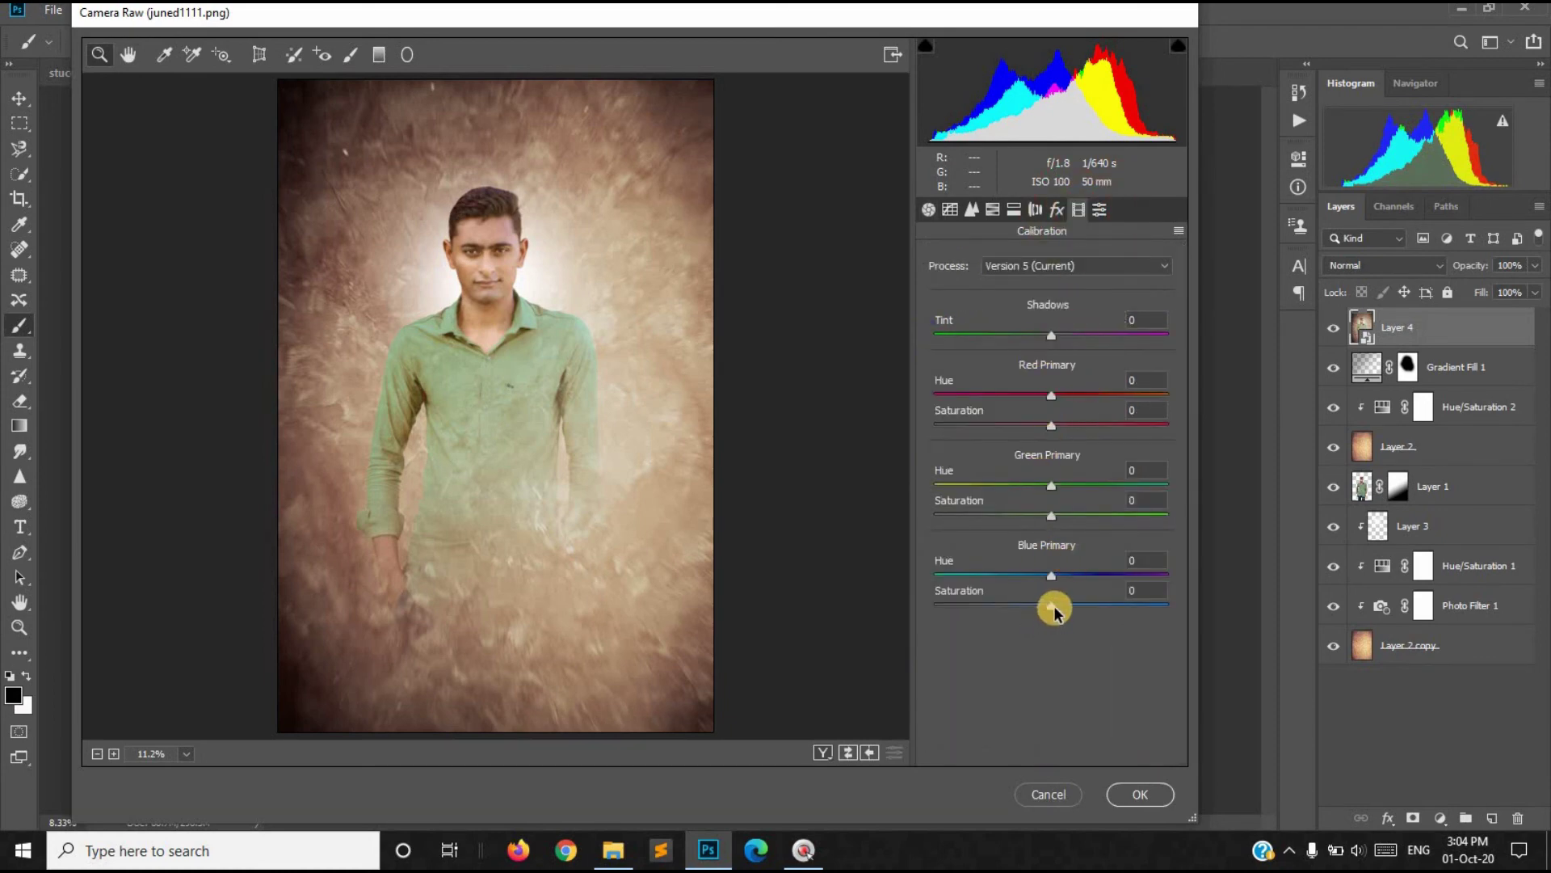
Step: Set Calibration Blue Primary Saturation to +45 and Hue to -3
mouse_move(1063, 607)
mouse_down()
mouse_move(1181, 622)
mouse_move(1115, 622)
mouse_up()
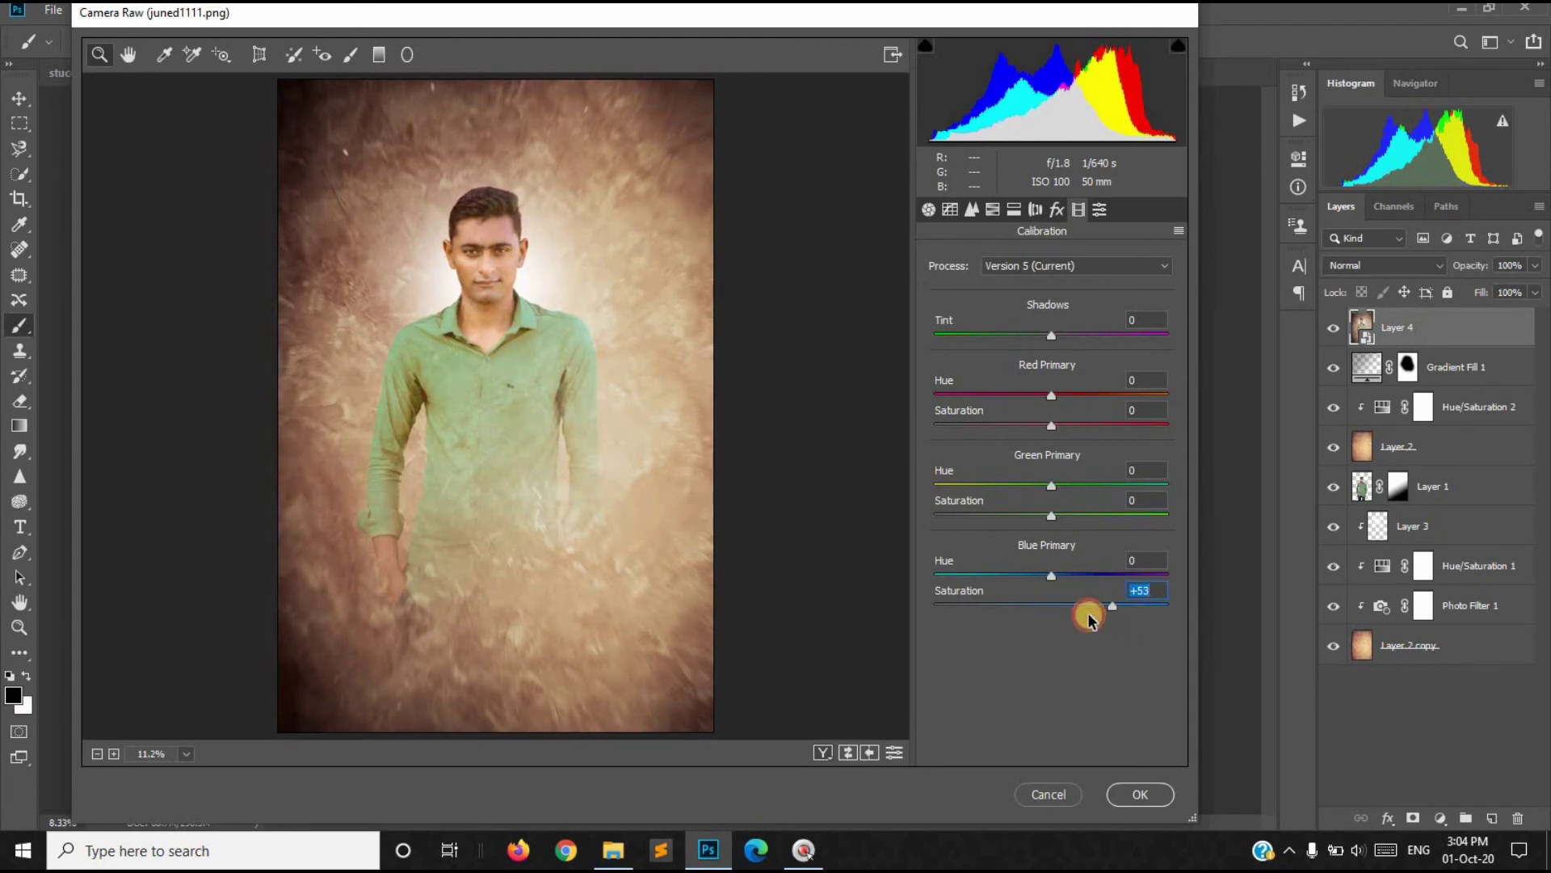
mouse_move(1107, 610)
mouse_down()
mouse_move(1045, 574)
mouse_move(921, 556)
mouse_move(1126, 580)
mouse_move(980, 581)
mouse_move(1047, 582)
mouse_up()
click(1045, 582)
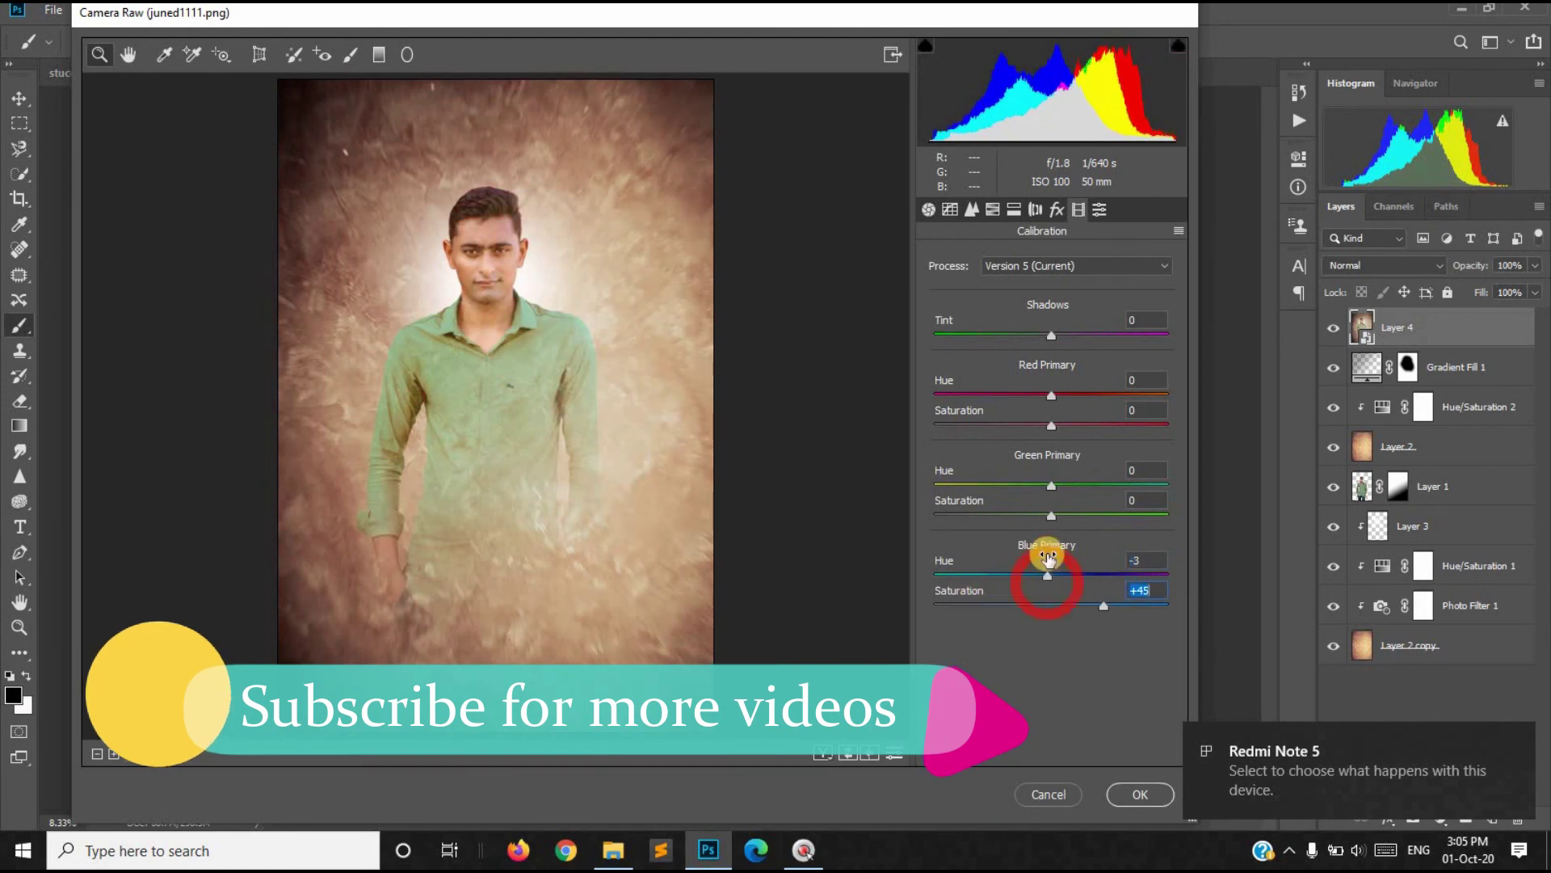
Step: Set HSL luminance Oranges +33, Reds +4, Yellows +3 and apply the Camera Raw filter
click(991, 210)
click(942, 261)
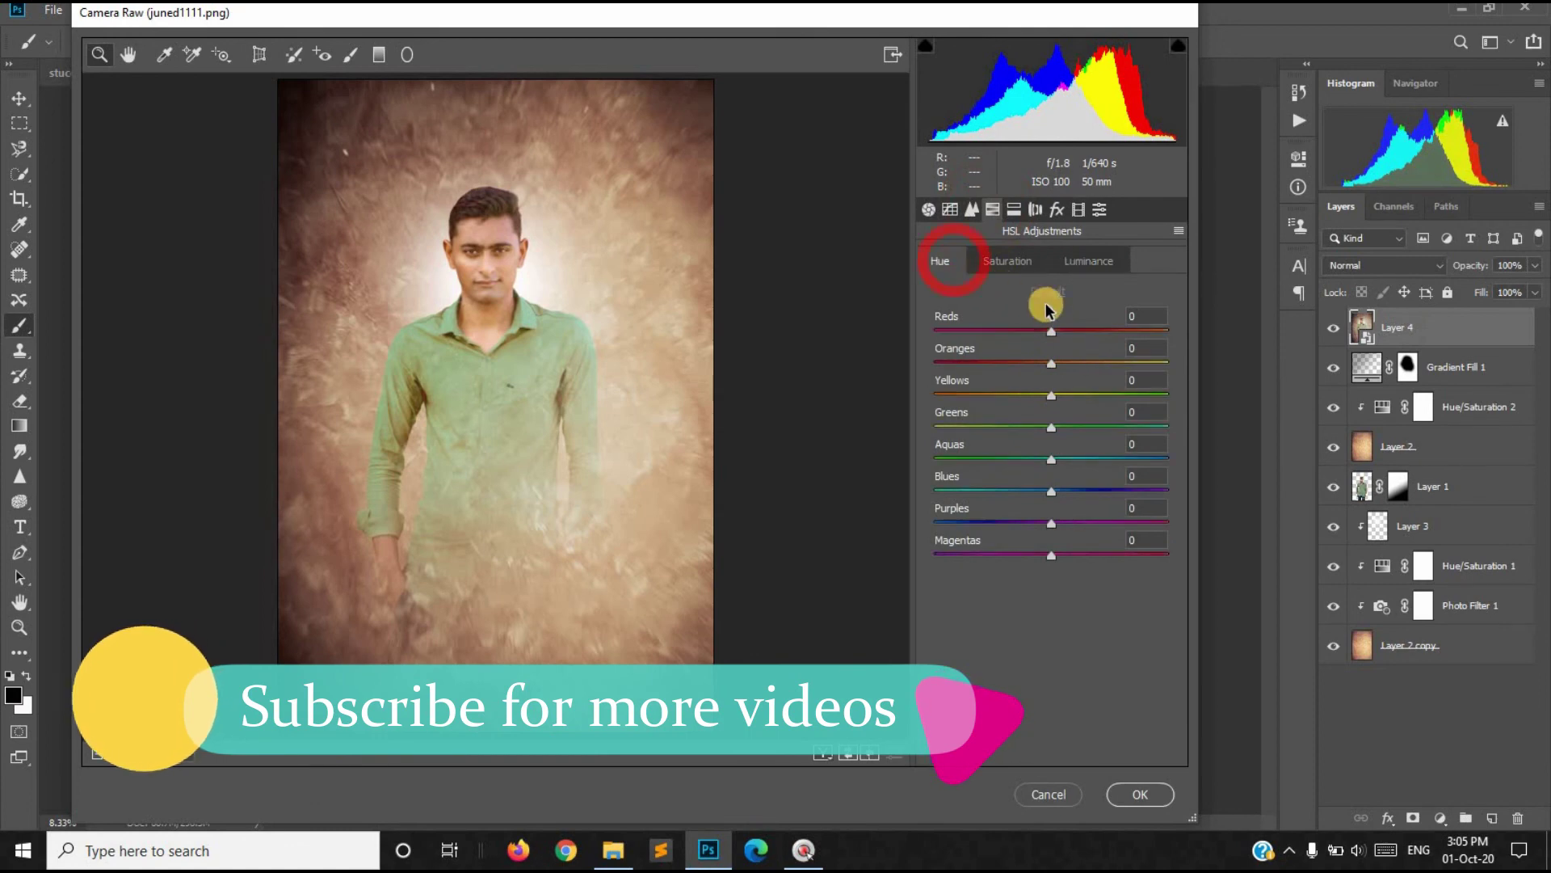
click(1090, 257)
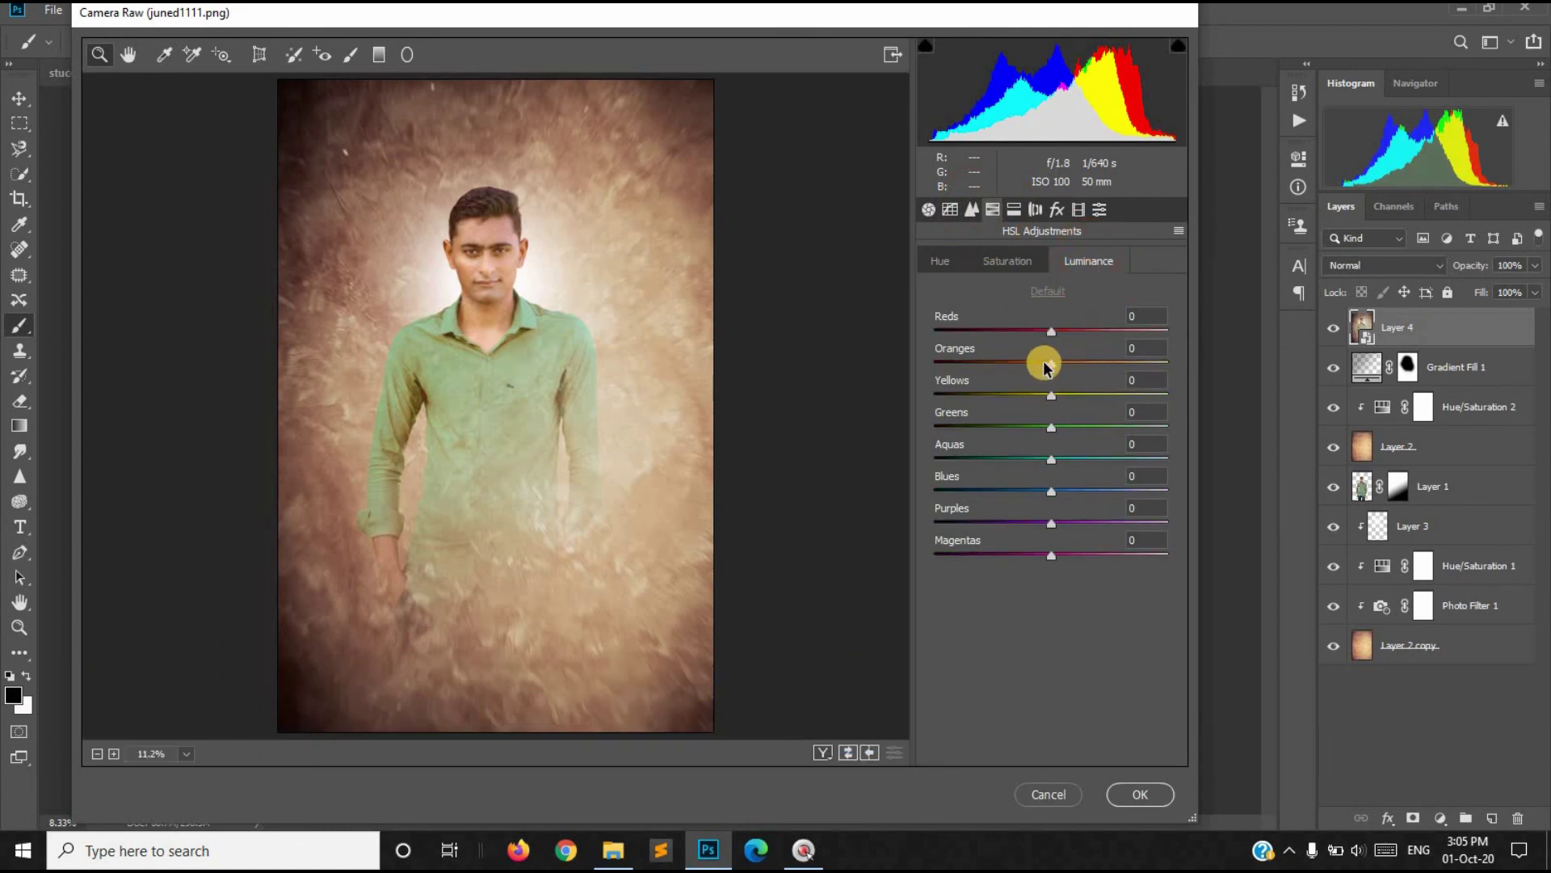
mouse_move(1058, 365)
mouse_down()
mouse_move(1107, 363)
mouse_move(1084, 370)
mouse_up()
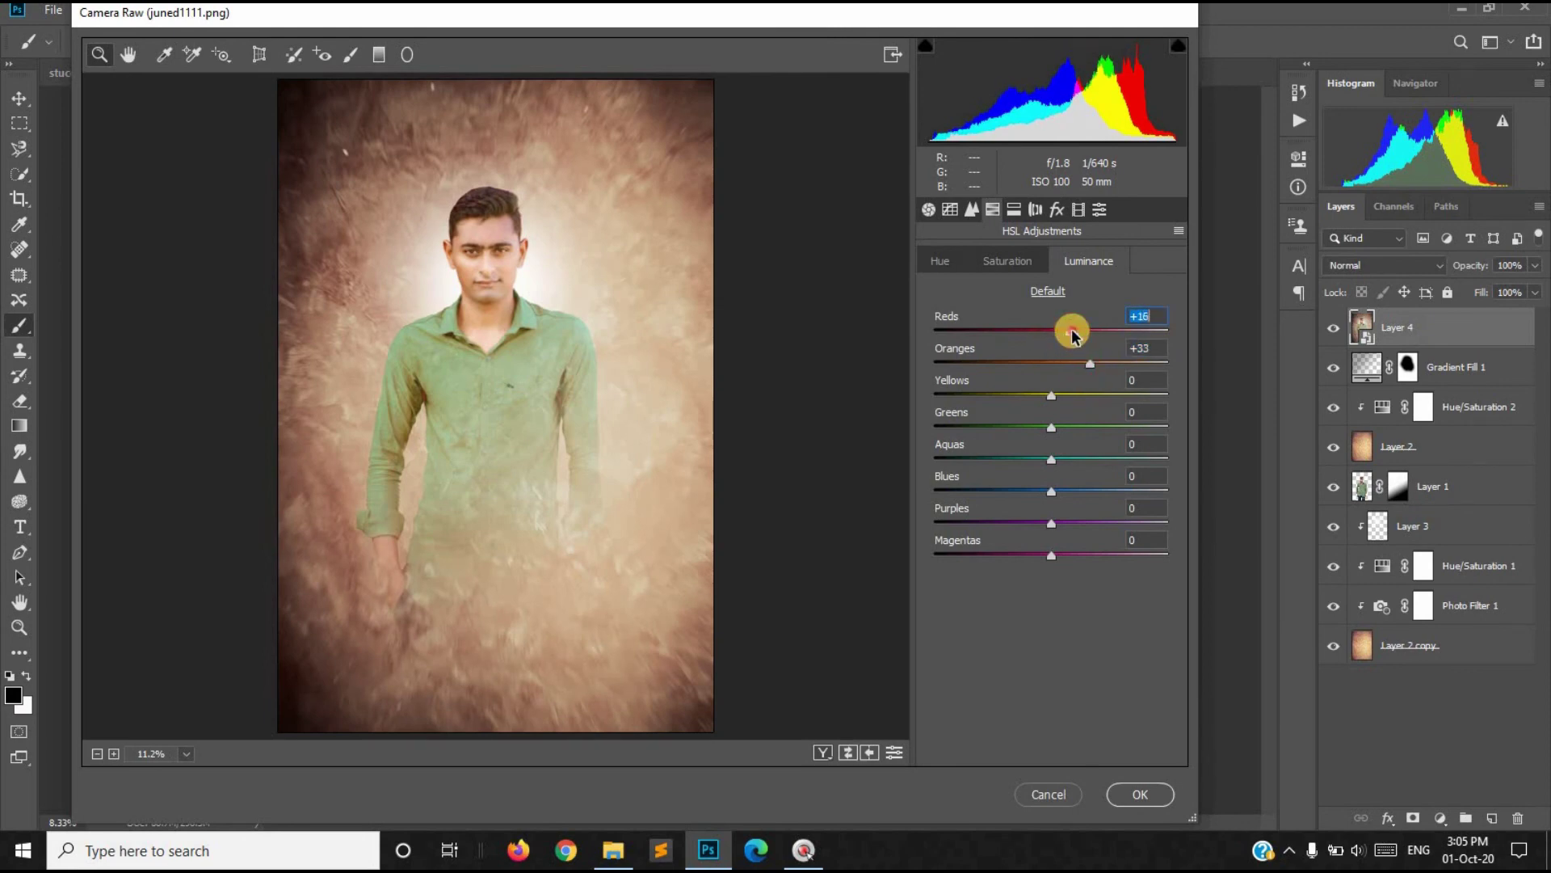
mouse_move(1031, 339)
mouse_down()
mouse_move(973, 336)
mouse_move(1056, 350)
mouse_up()
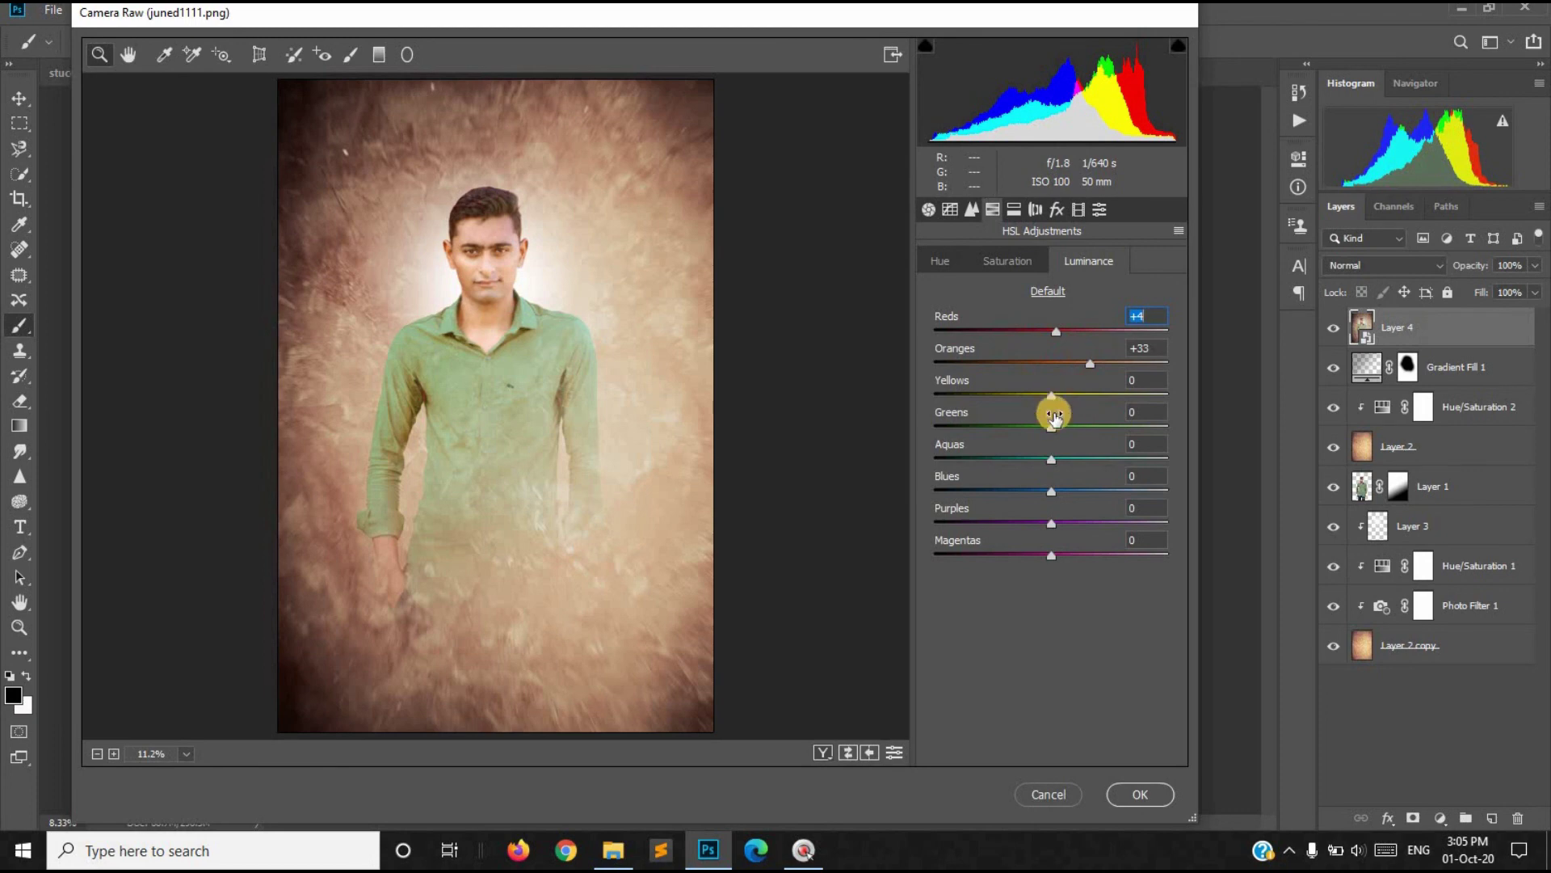
mouse_move(1051, 395)
mouse_down()
mouse_move(984, 395)
mouse_move(1126, 405)
mouse_move(1051, 416)
mouse_up()
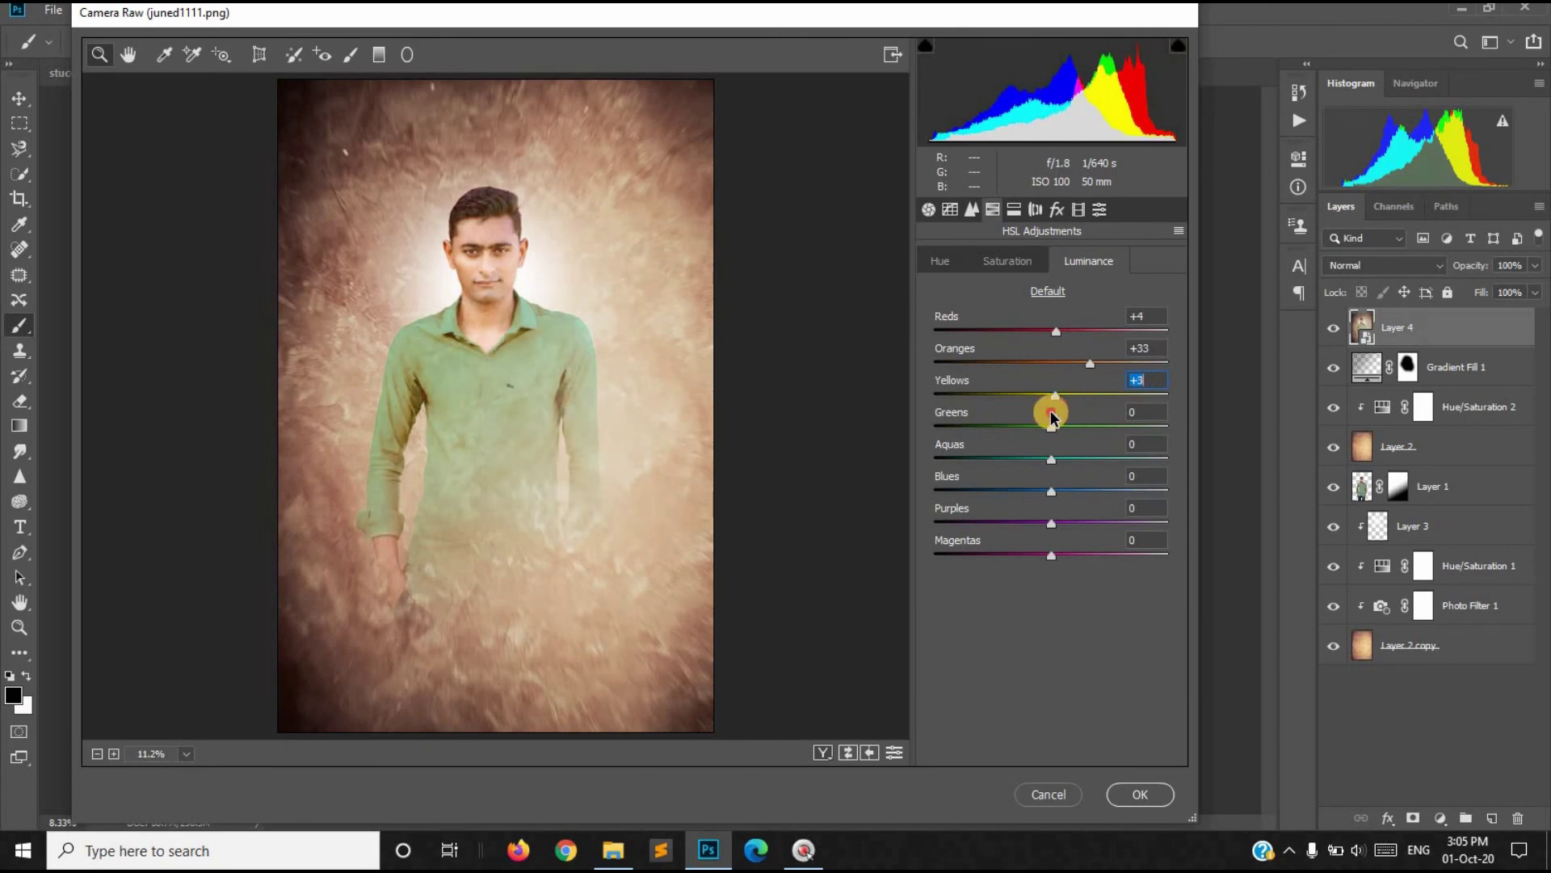
click(1113, 796)
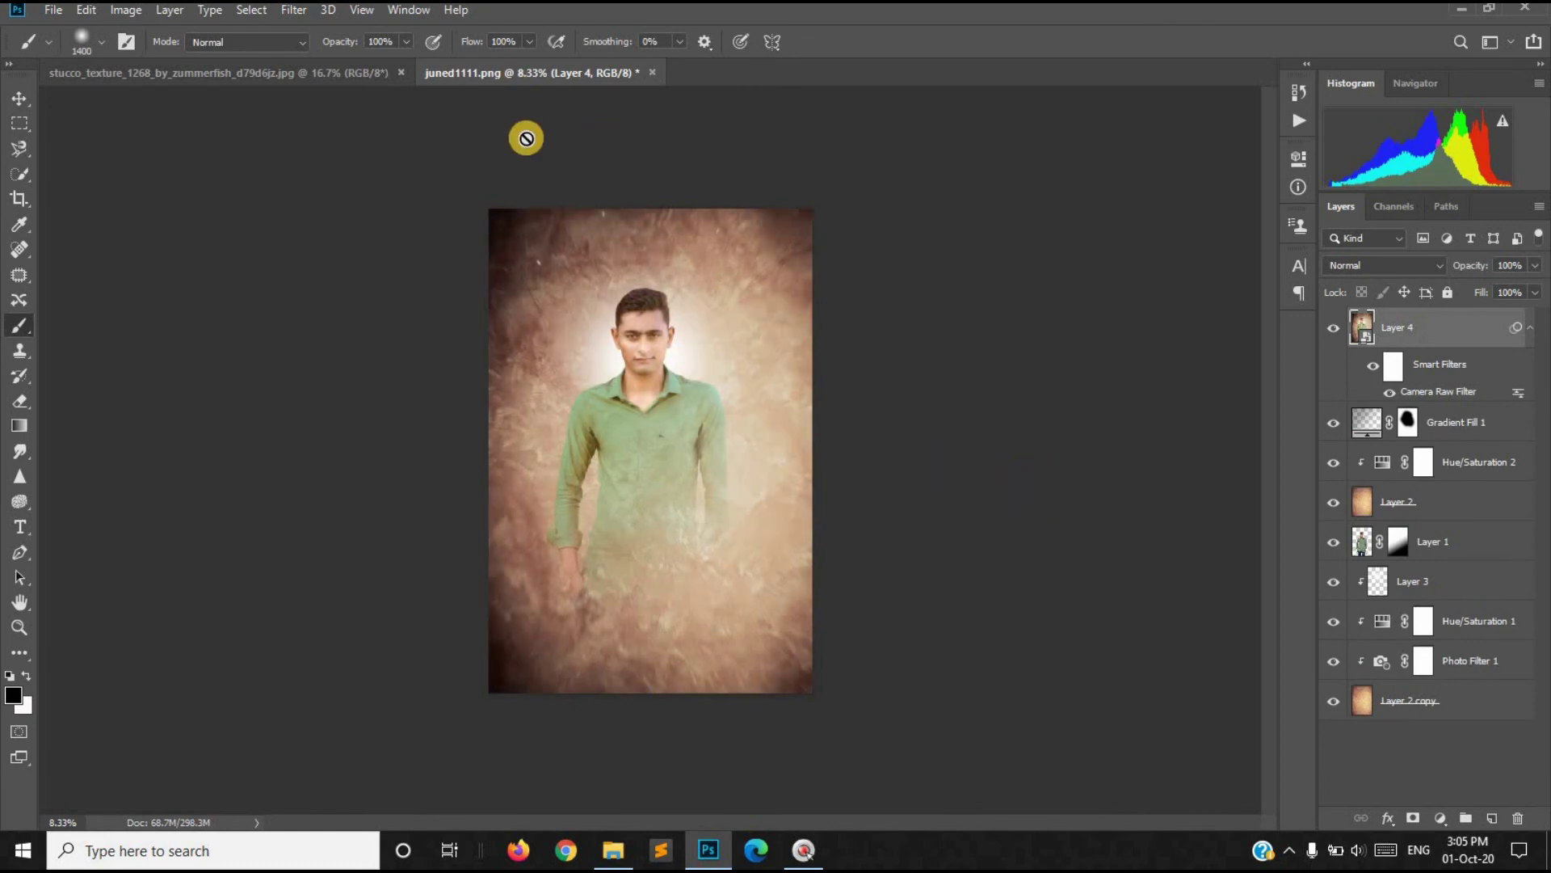
Step: Place the team_72 logo file as a linked layer
click(48, 10)
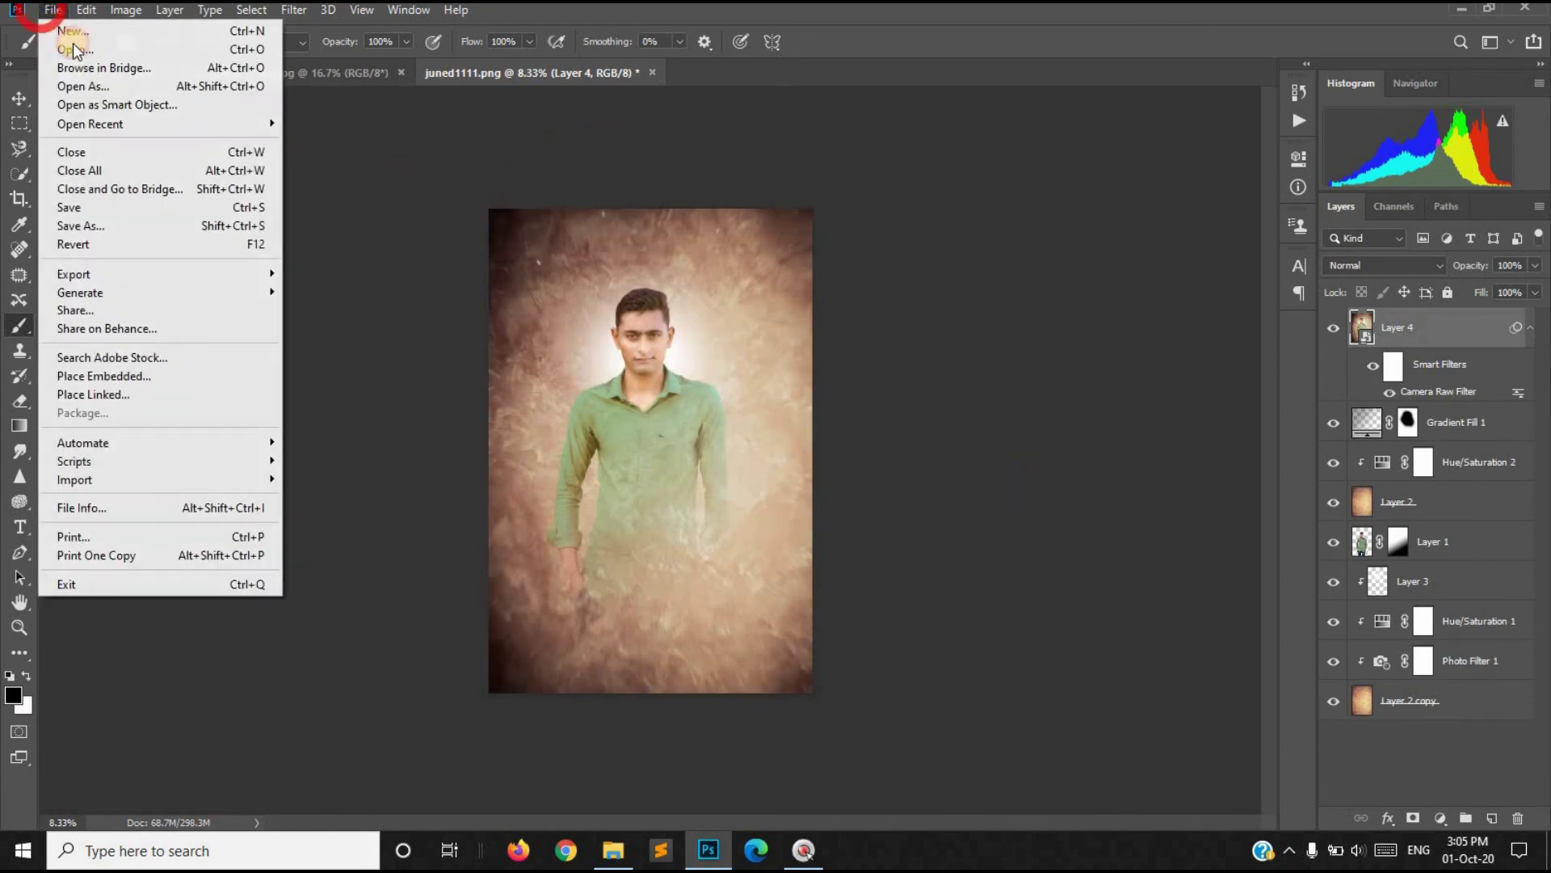
click(97, 381)
scroll(420, 286, down, 5)
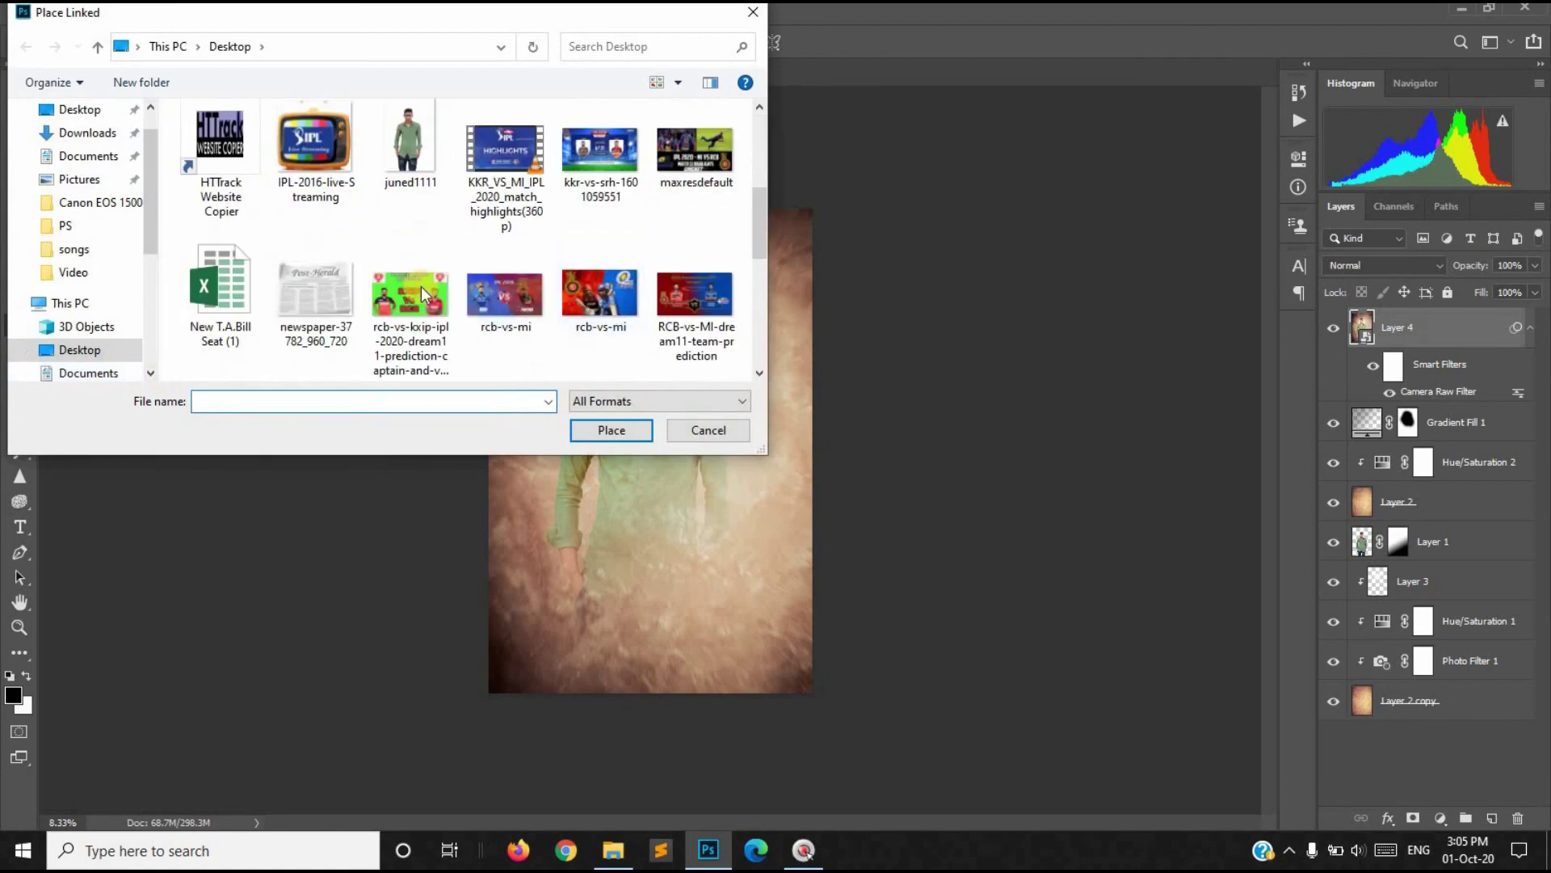
scroll(715, 157, down, 3)
double_click(715, 157)
Step: Blend the logo with Multiply and shrink it into the top right beside the man's head
click(1369, 265)
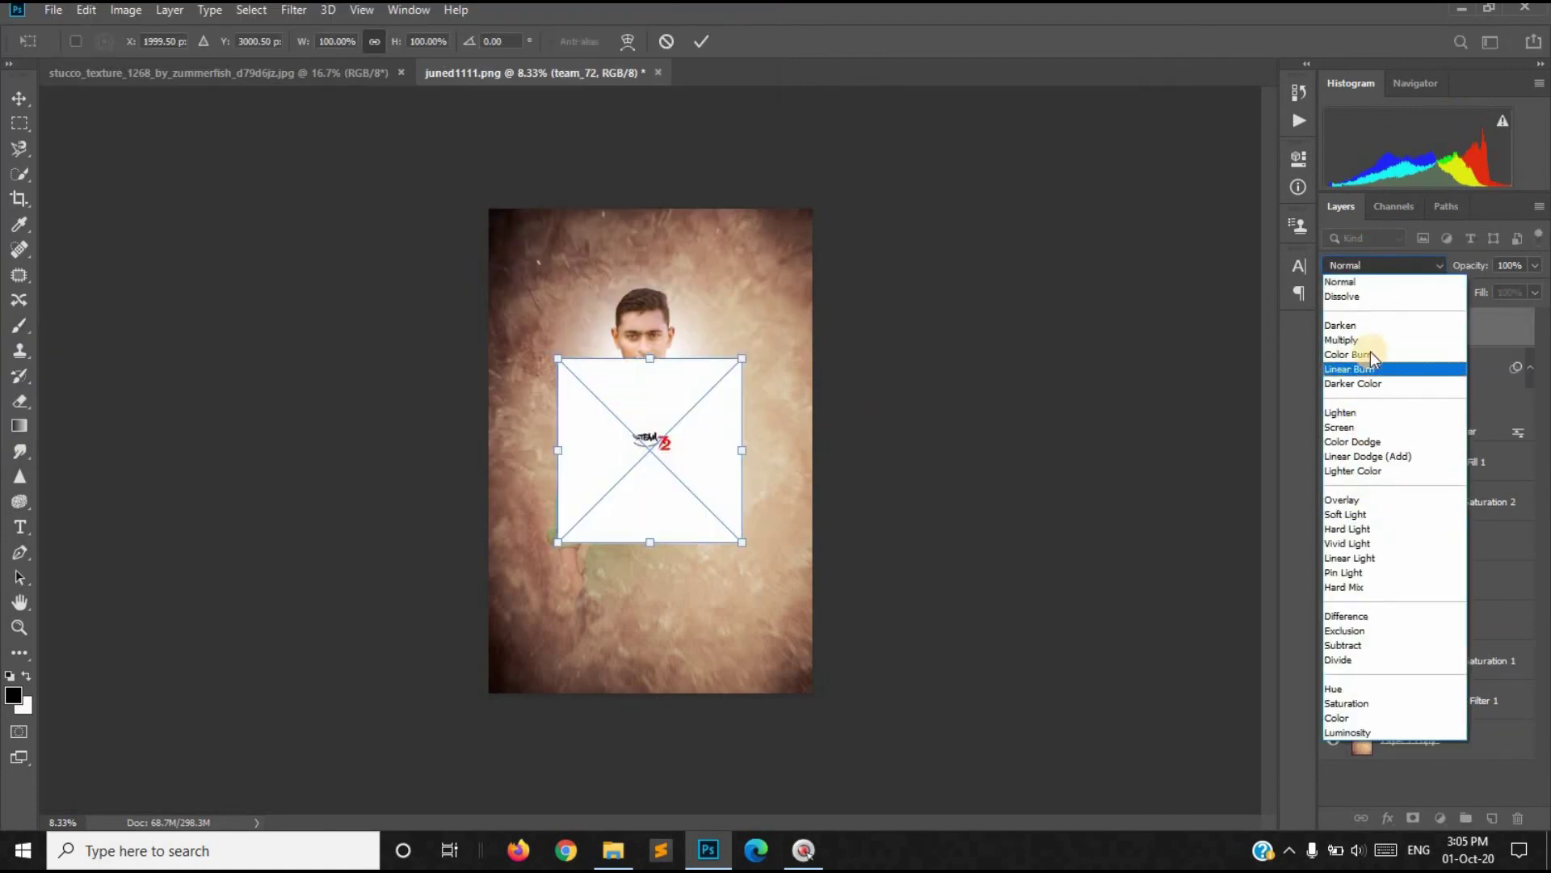
click(1370, 351)
drag(646, 445, 735, 288)
drag(832, 387, 814, 365)
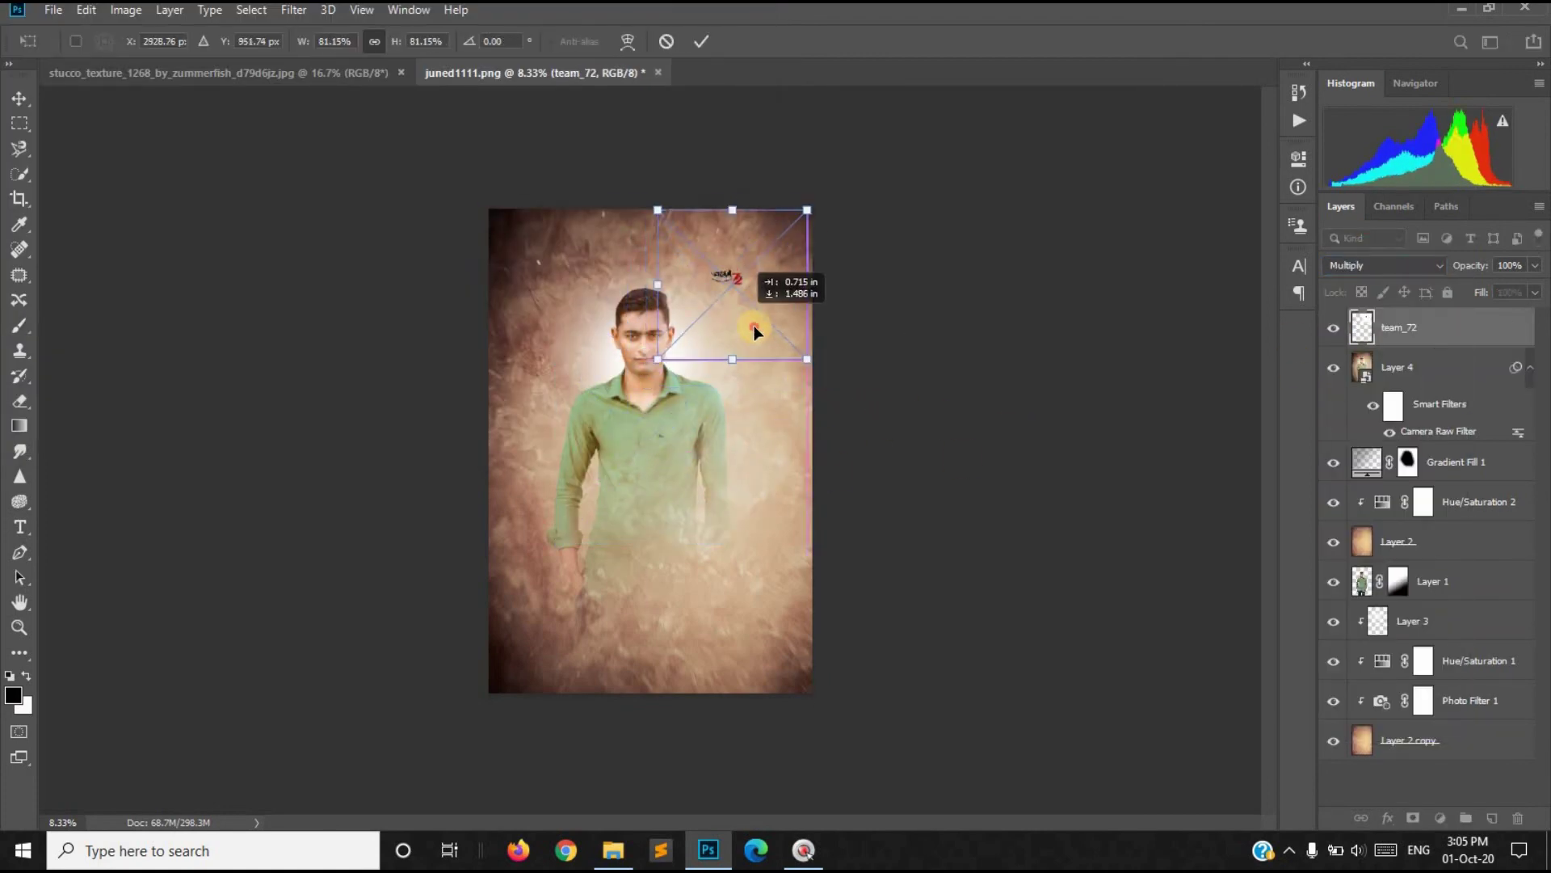
click(701, 41)
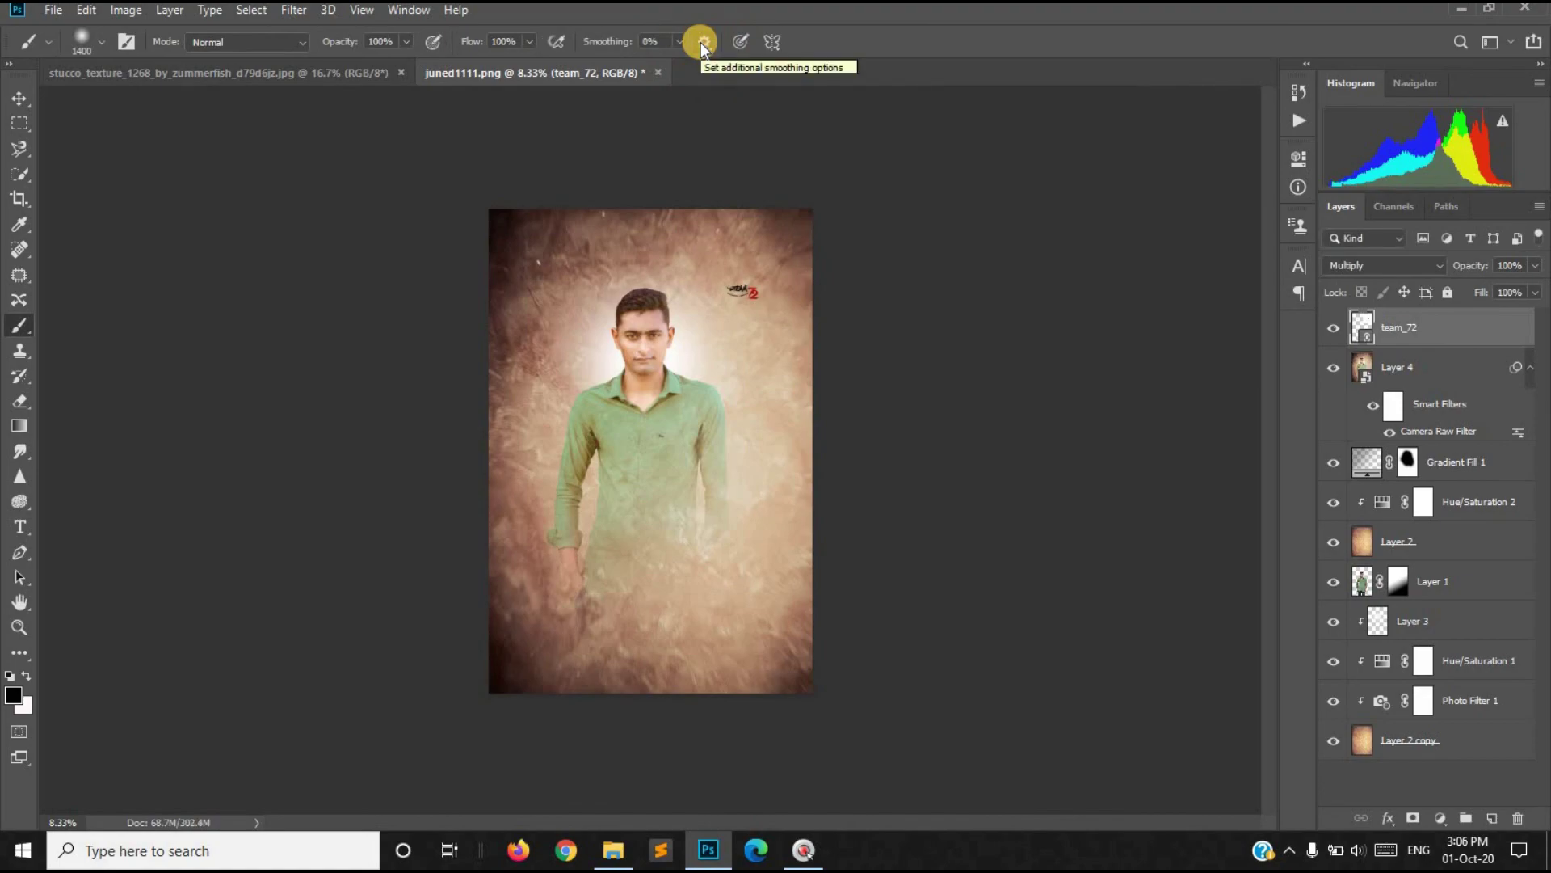